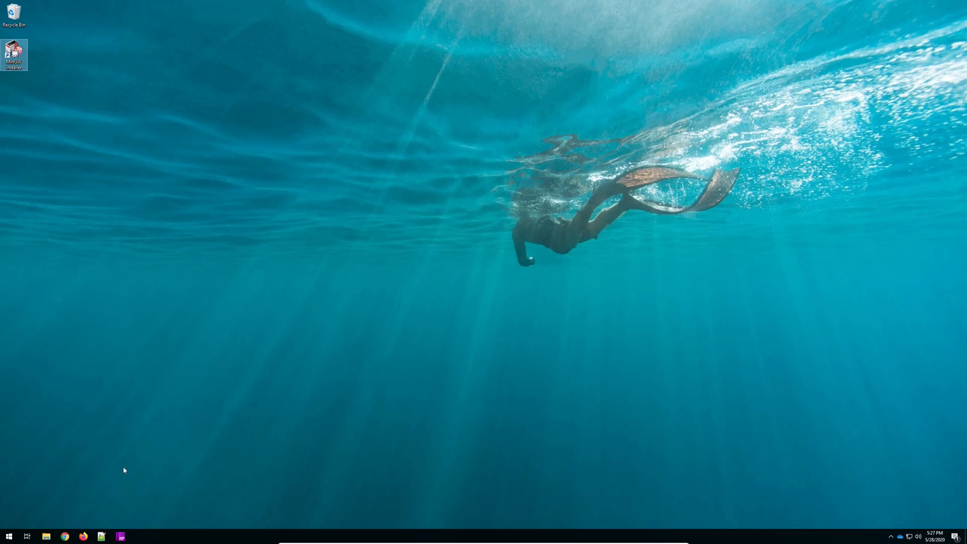
- Turn off full-screen mode for the Windows 10 virtual machine window
mouse_move(408, 542)
mouse_move(438, 542)
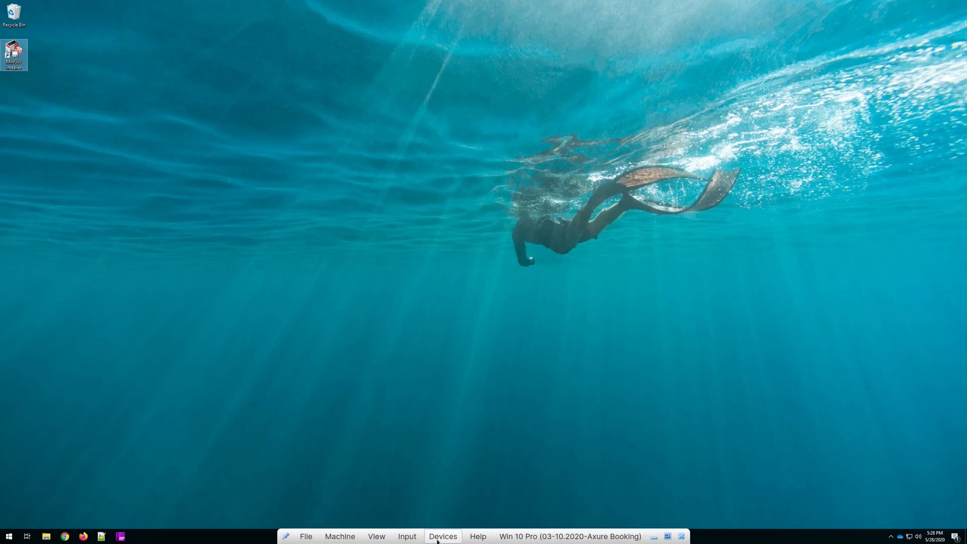
click(377, 537)
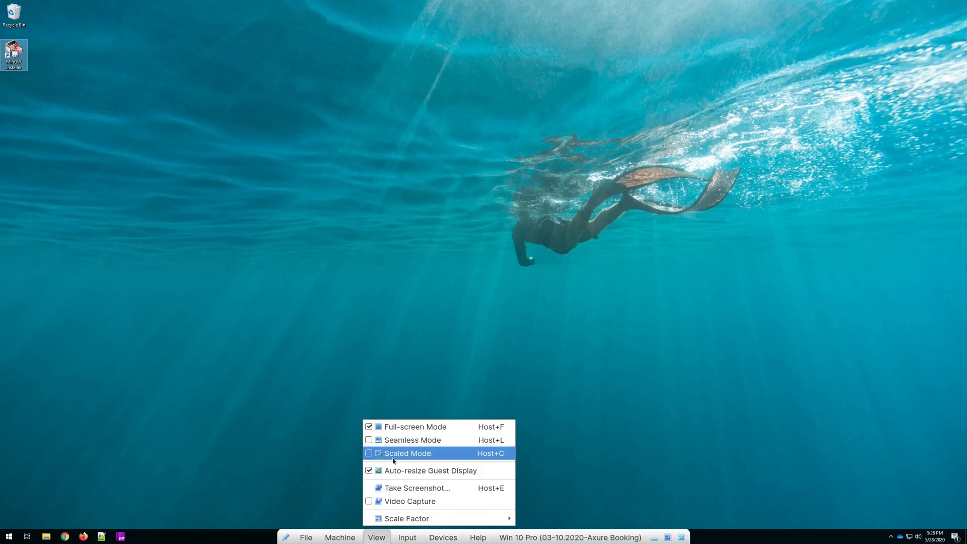
click(395, 428)
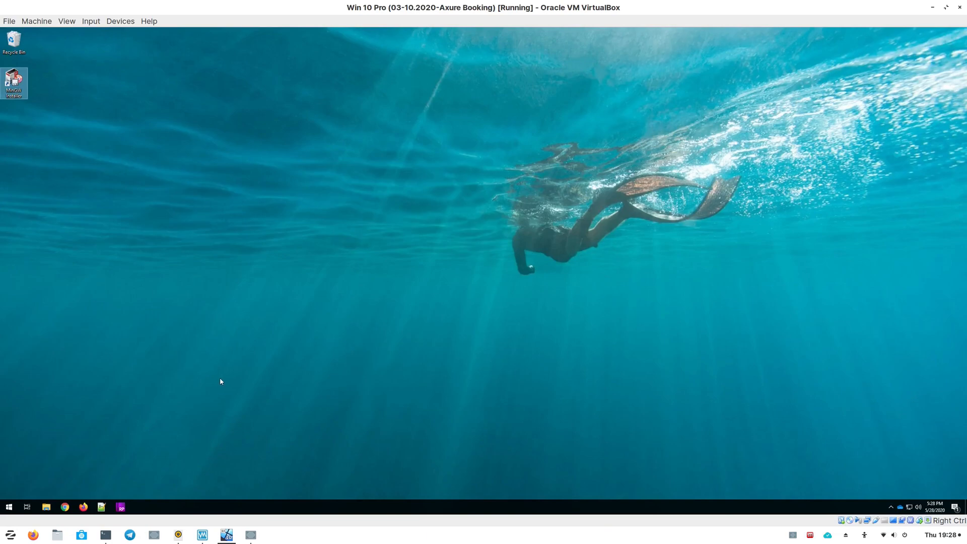
- Open the Firefox browser window on the host and reposition it
click(35, 535)
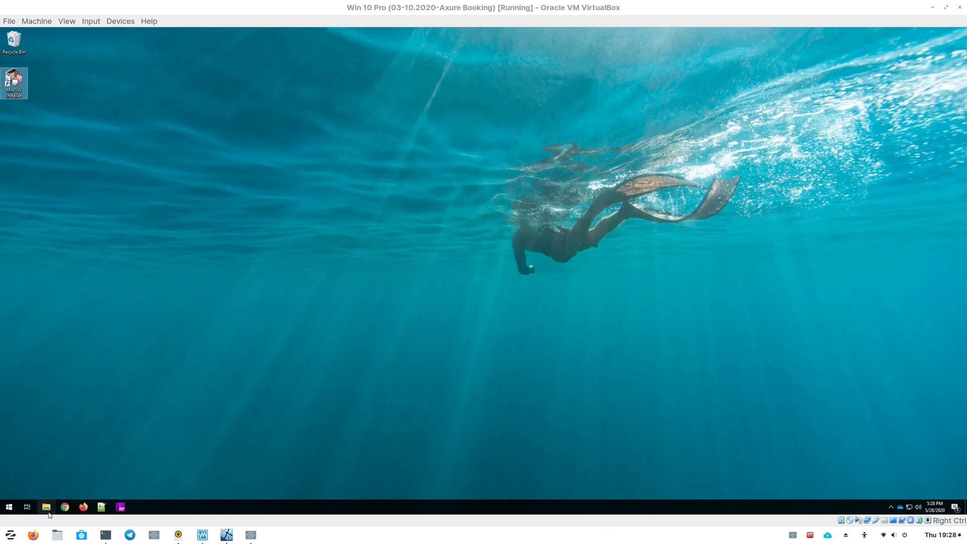
mouse_move(33, 535)
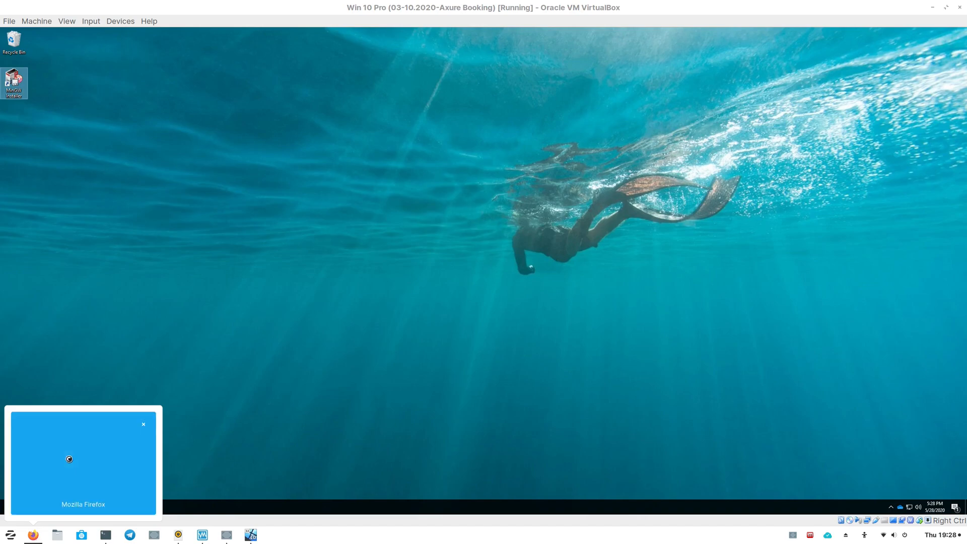
click(69, 459)
drag(303, 41, 329, 18)
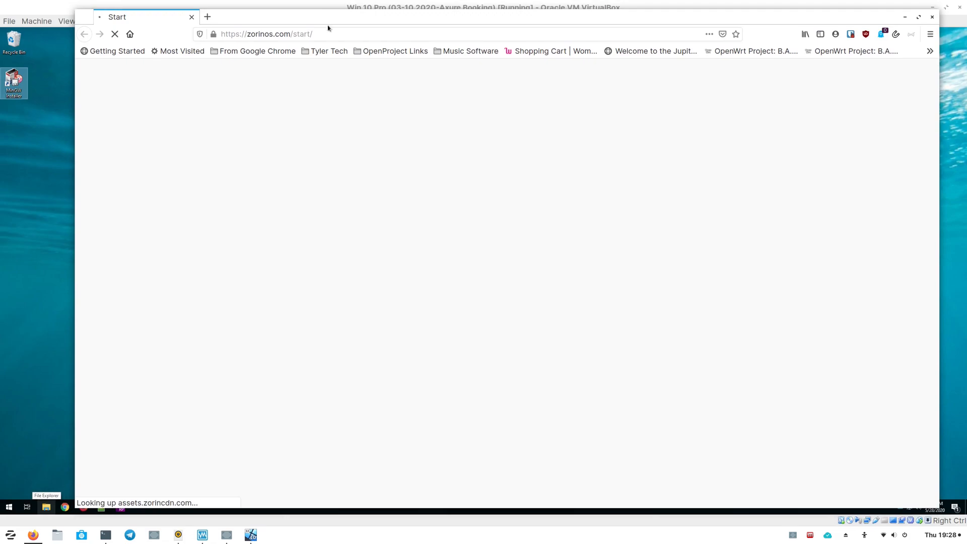
- Go to the remote.routemehome.org site in the browser
click(332, 36)
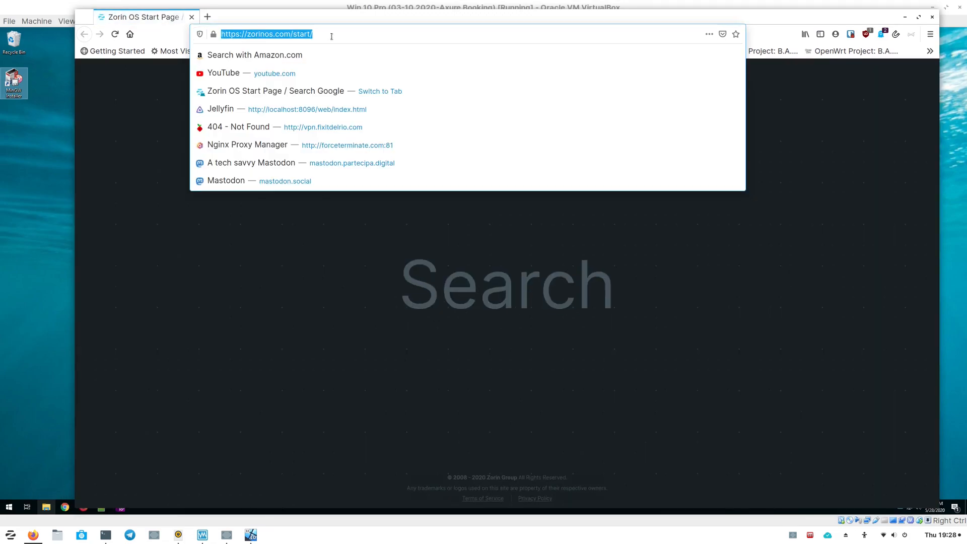
text(remote.routemehome.org/)
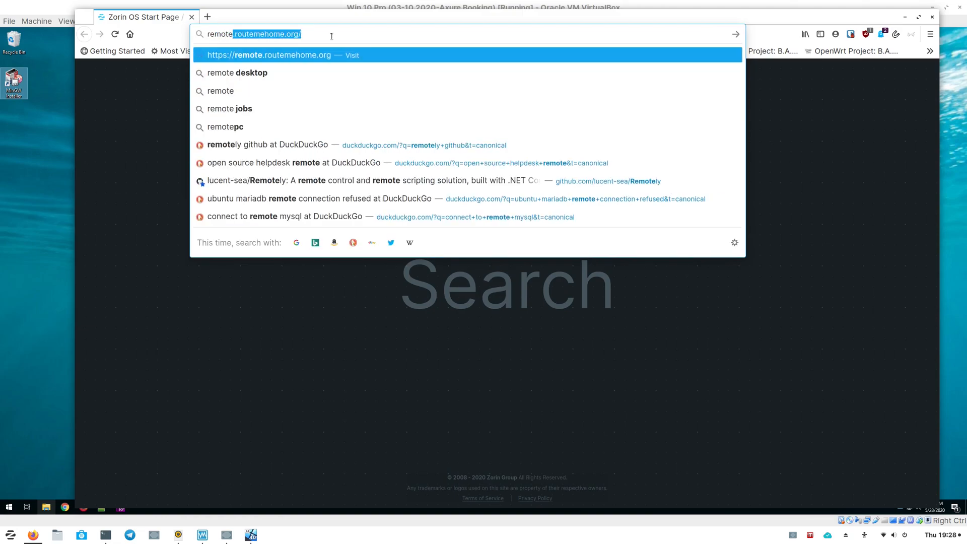
key(Return)
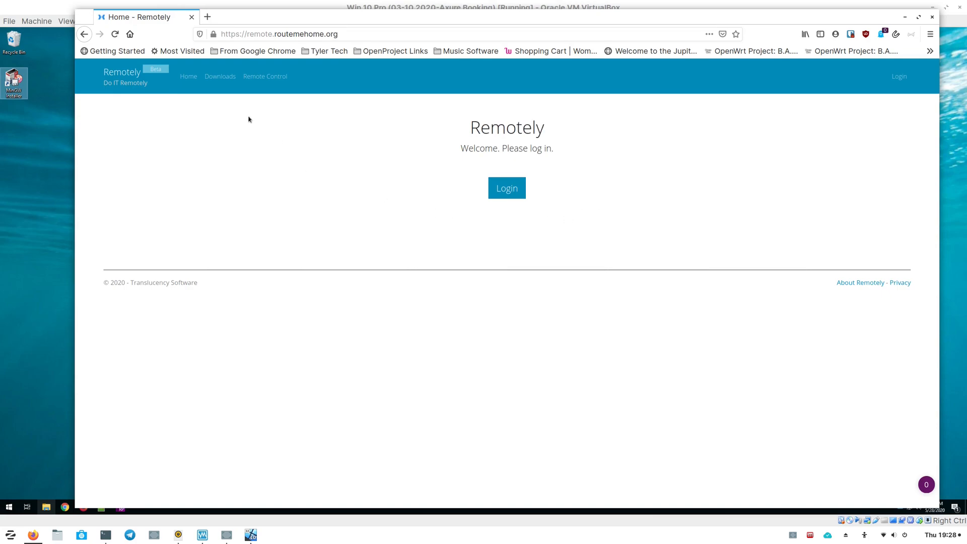
- Log in to Remotely with the account e-mail and password, declining to save the login in the browser
click(504, 195)
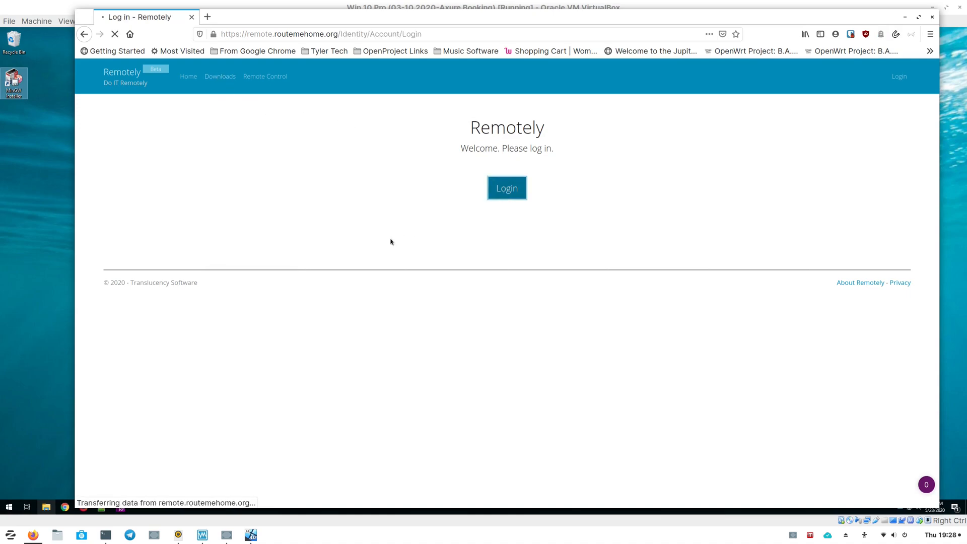
click(219, 172)
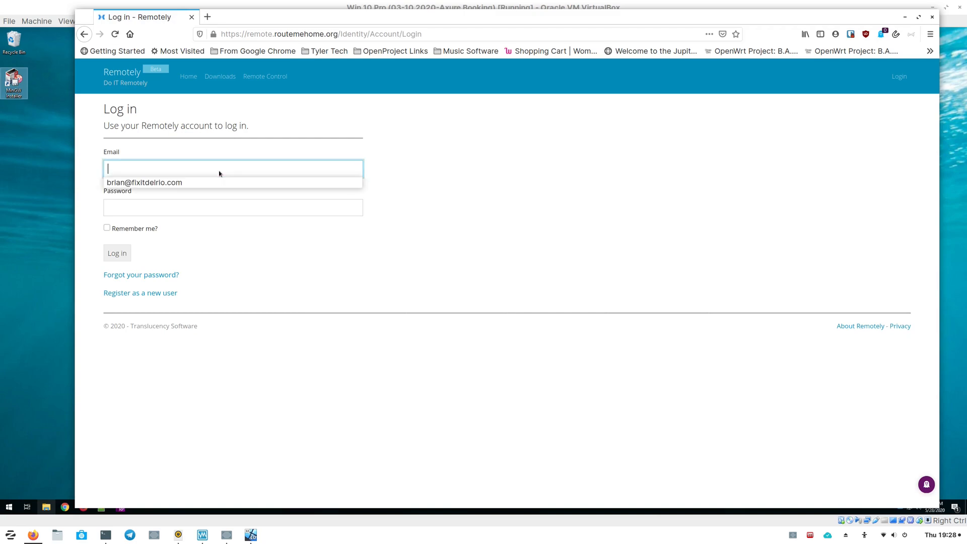
click(215, 183)
click(201, 212)
text(•••••••••)
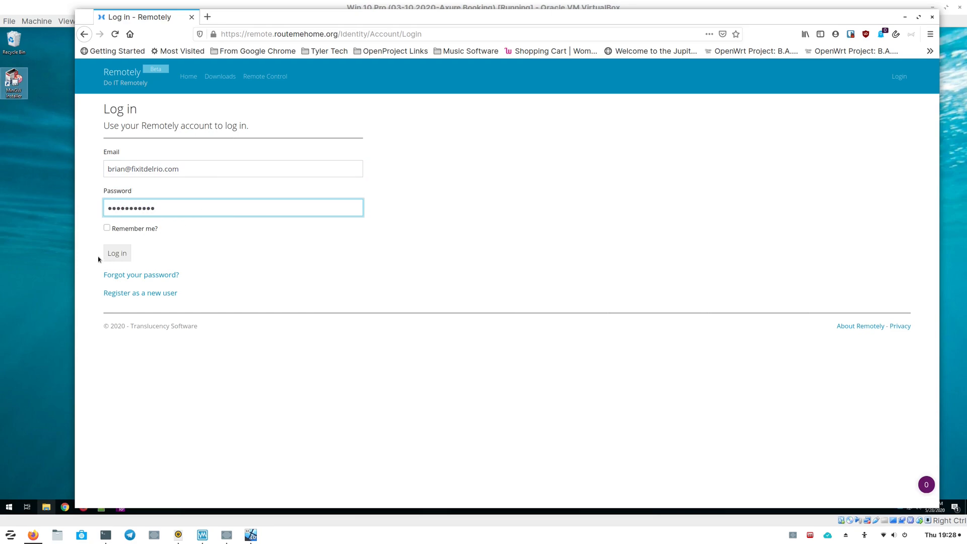
click(121, 259)
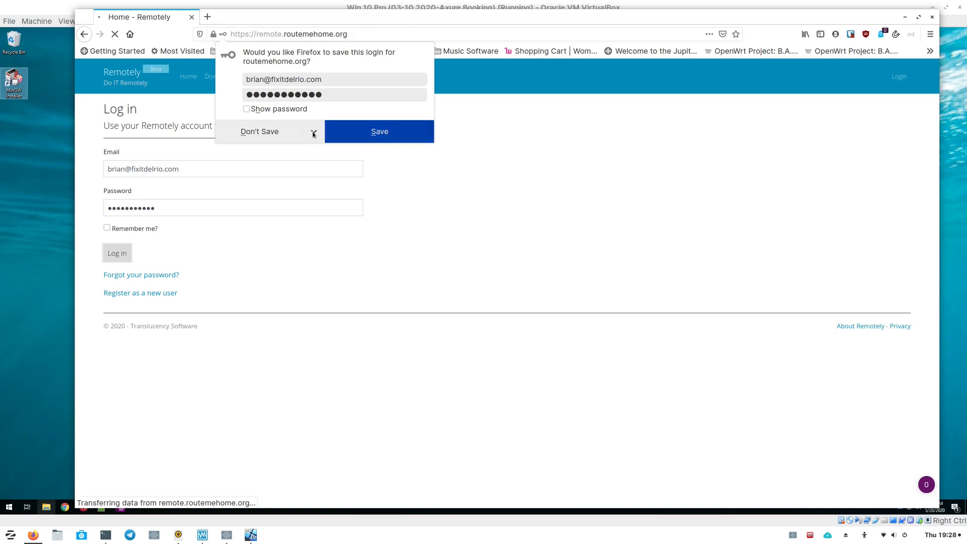
click(288, 132)
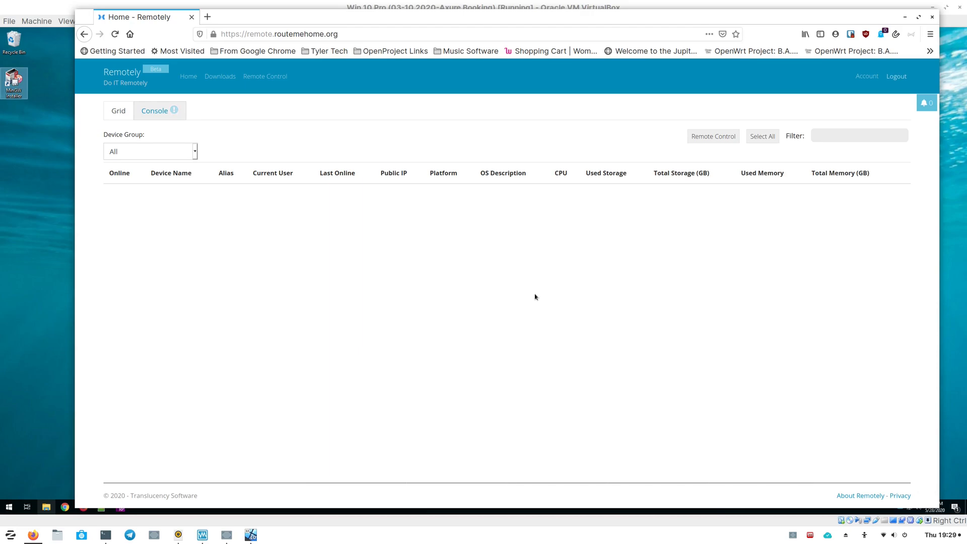
- Browse the Console and Grid views of the Remotely device dashboard
click(190, 80)
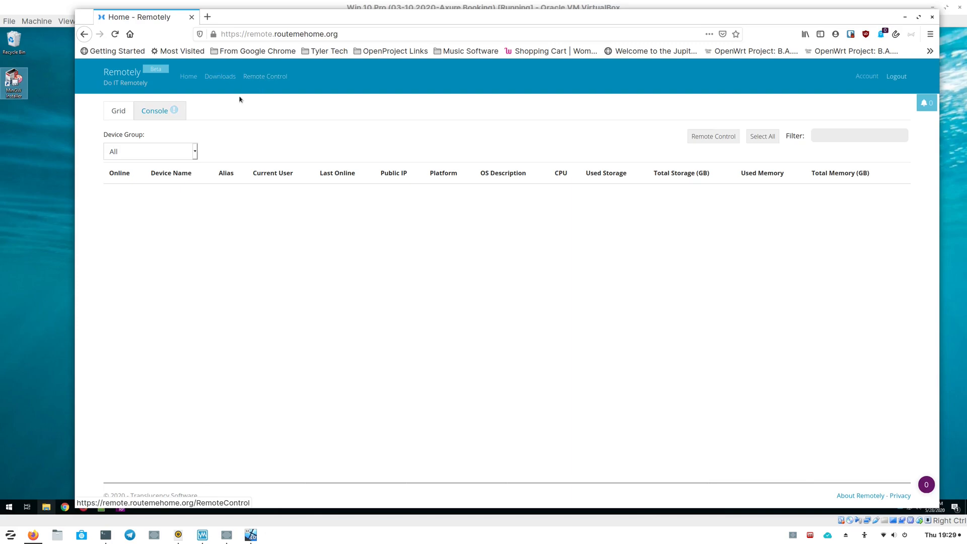
click(159, 117)
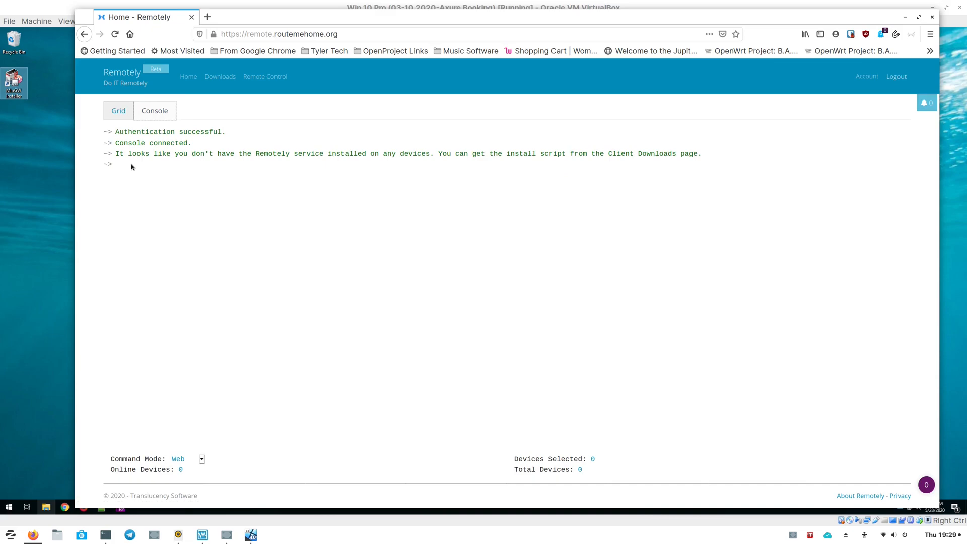
click(123, 116)
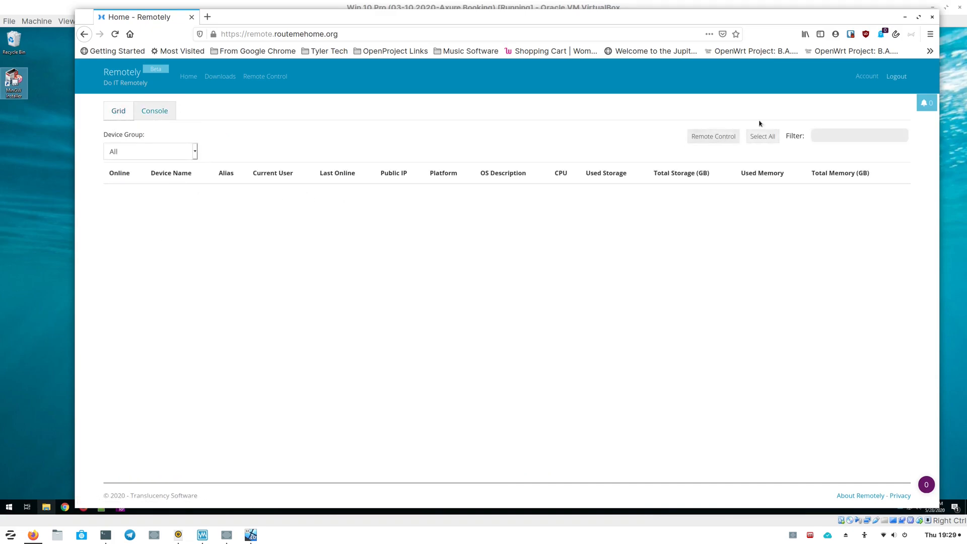
- Open the account settings and go through the Profile, Password and Options pages
click(867, 77)
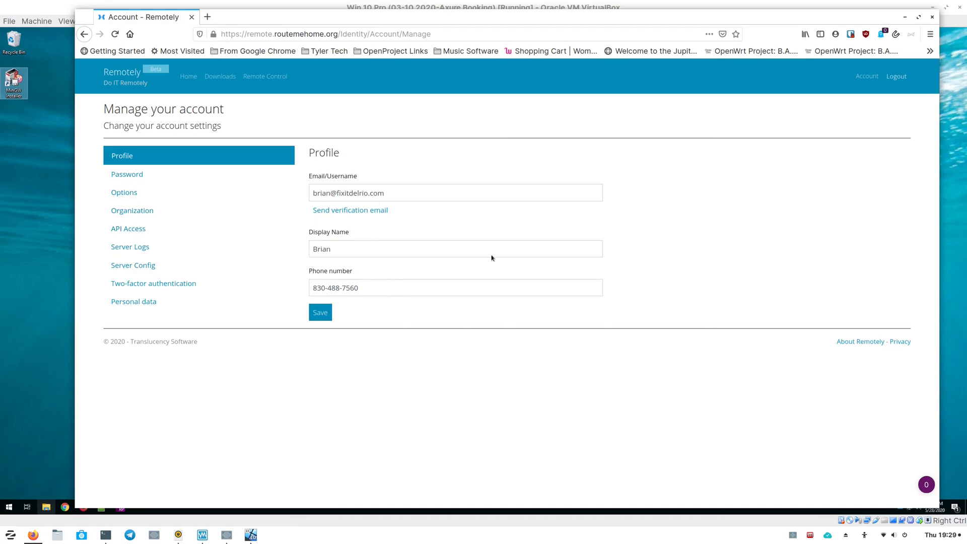
click(135, 174)
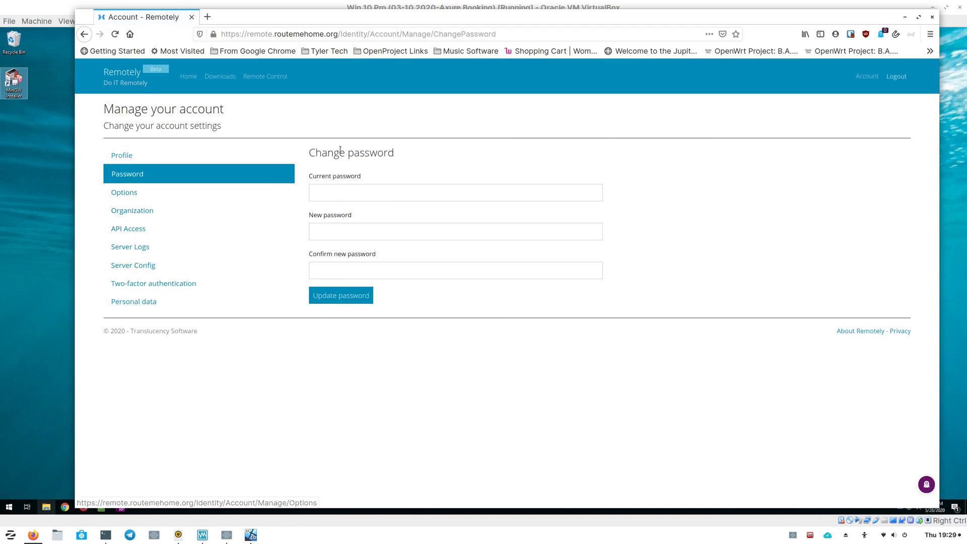
click(130, 196)
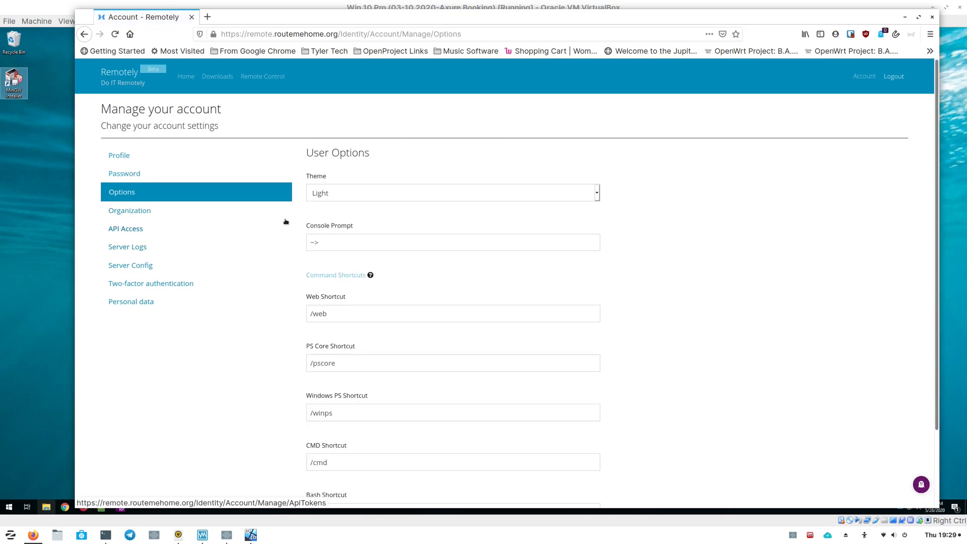
- Set the theme to Dark and save the user options
click(344, 195)
click(339, 223)
scroll(675, 330, down, 3)
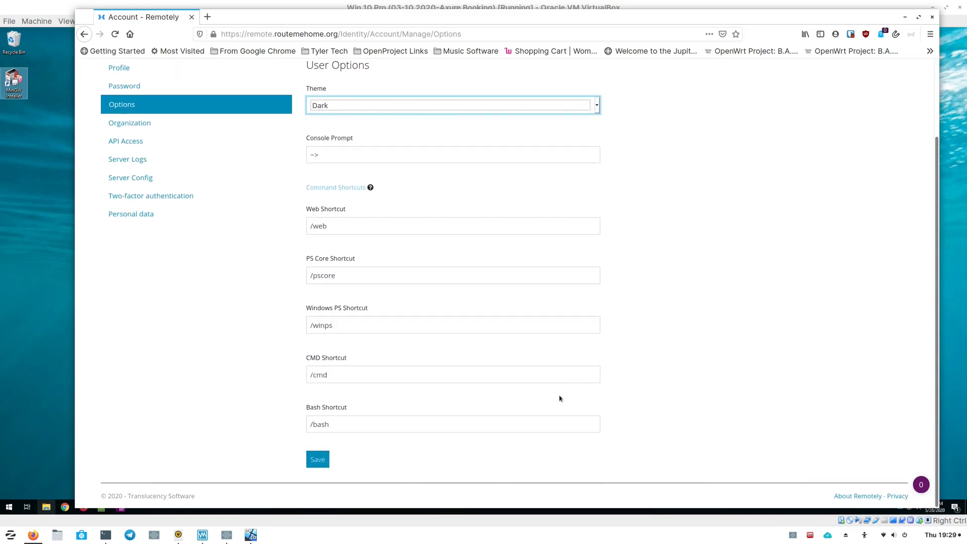
click(317, 459)
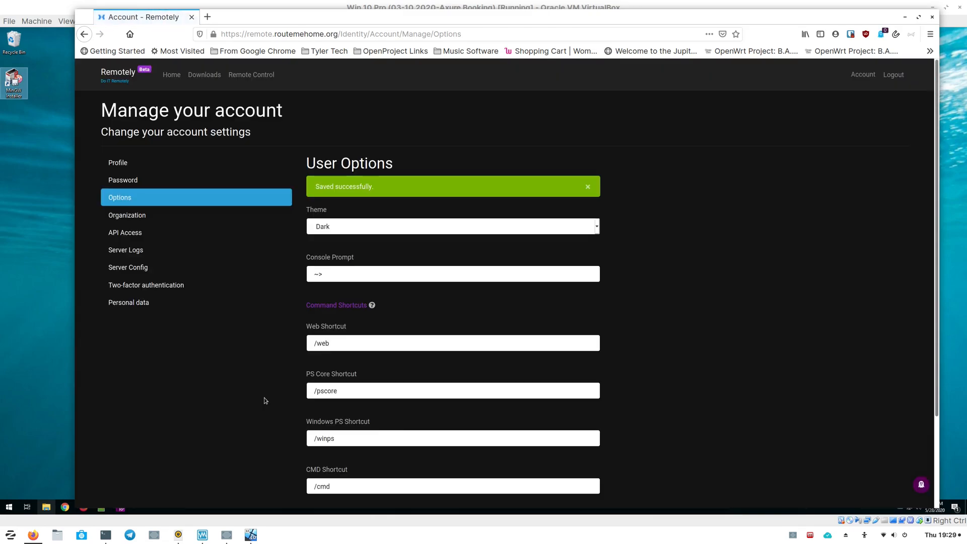
- Switch the theme back to Light and save the user options
scroll(271, 355, down, 3)
scroll(271, 354, up, 3)
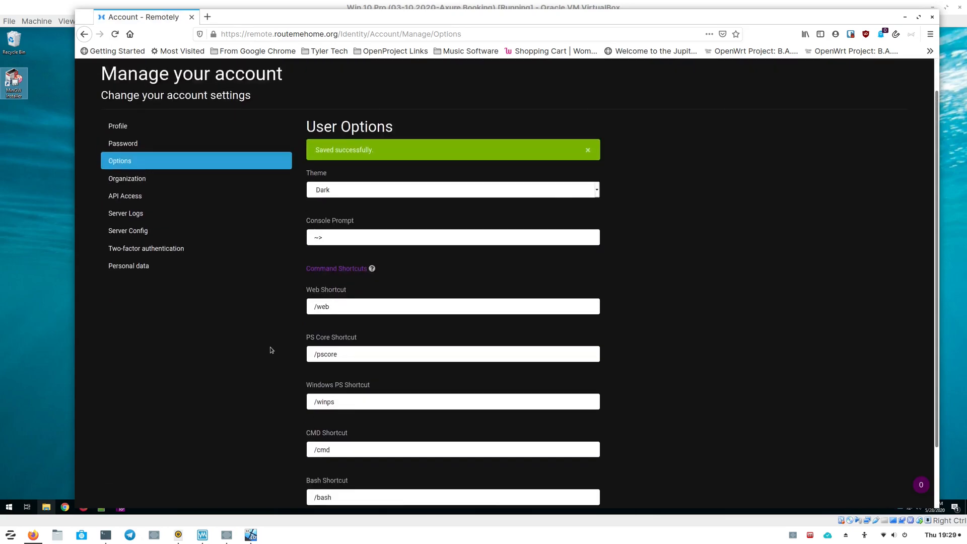
click(352, 228)
click(354, 240)
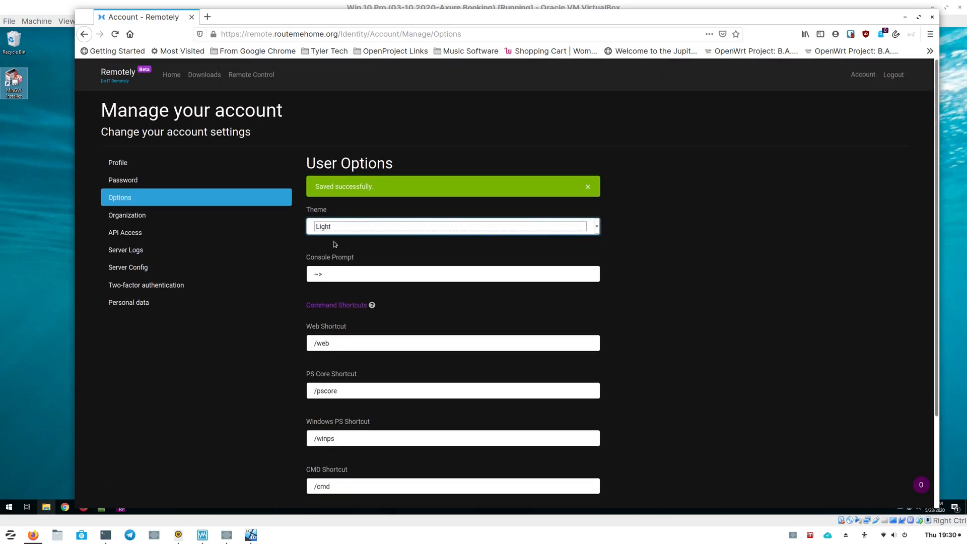
scroll(302, 367, down, 3)
click(321, 460)
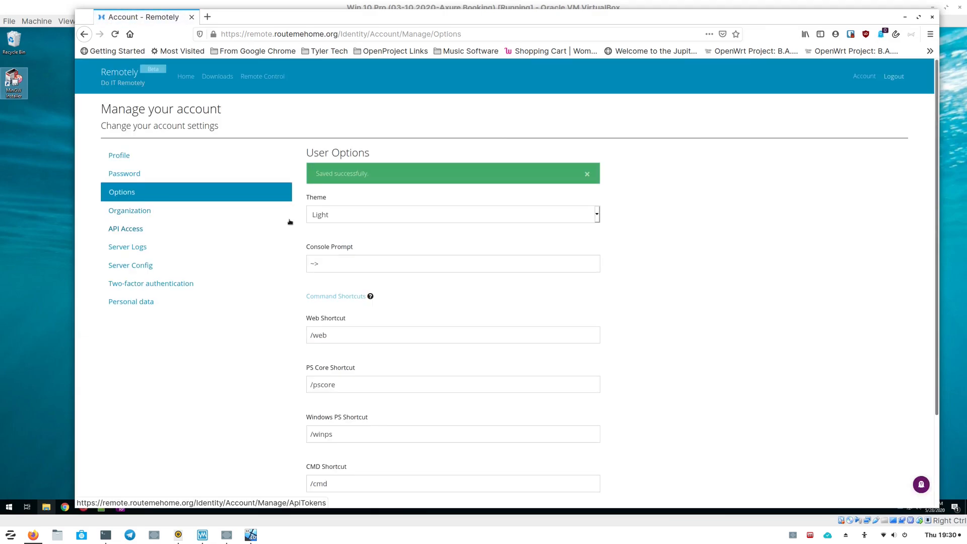
- Zoom the page to 130%, change the console prompt to $-> and save the user options
key(ctrl+plus)
key(ctrl+plus)
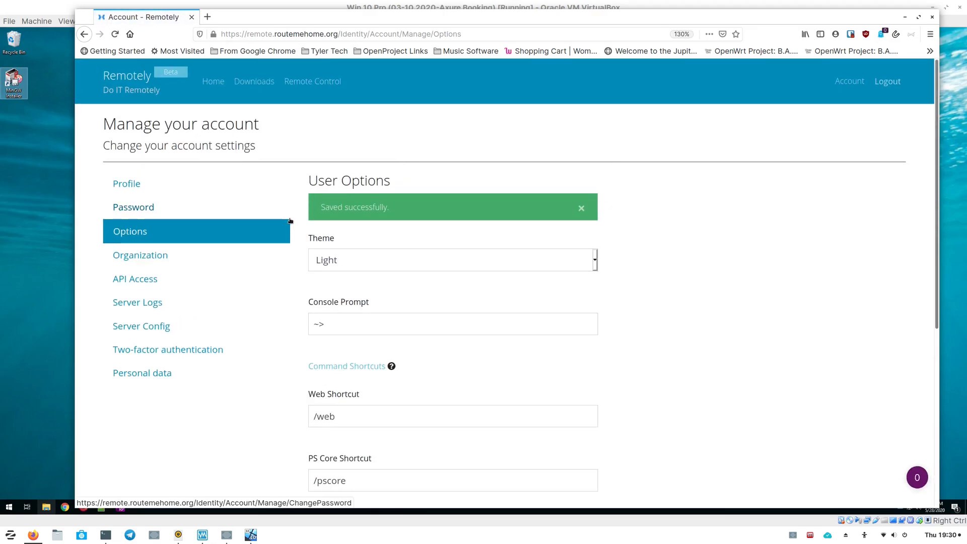
scroll(289, 221, down, 4)
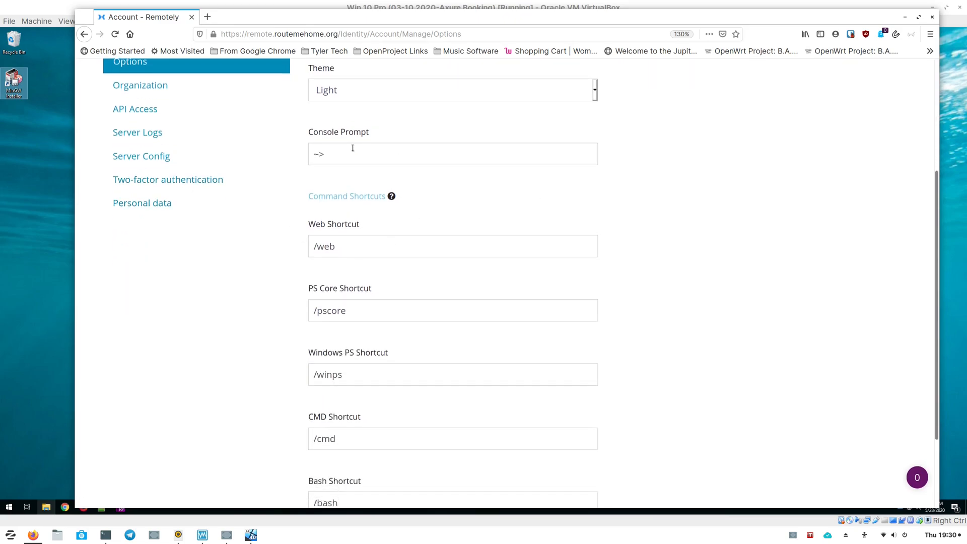
scroll(291, 187, up, 2)
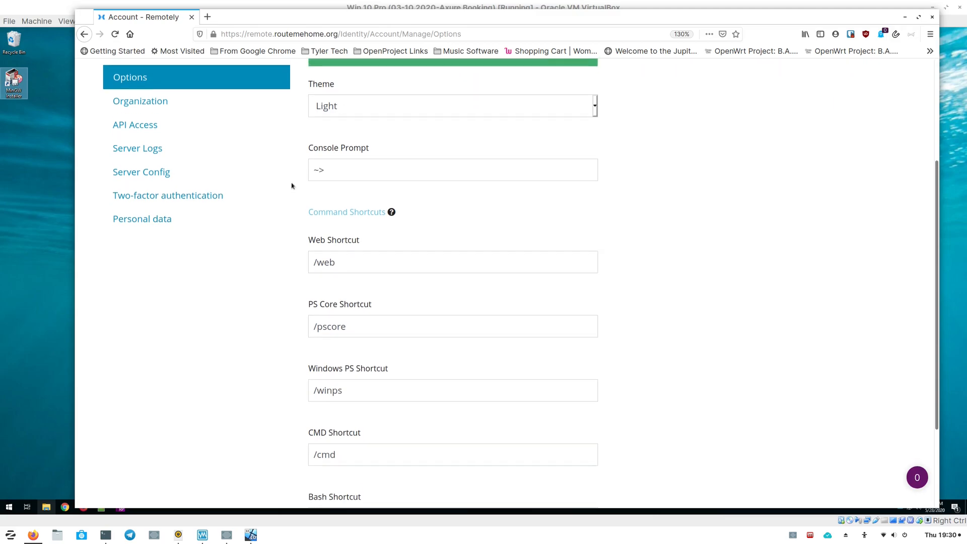
scroll(347, 163, down, 2)
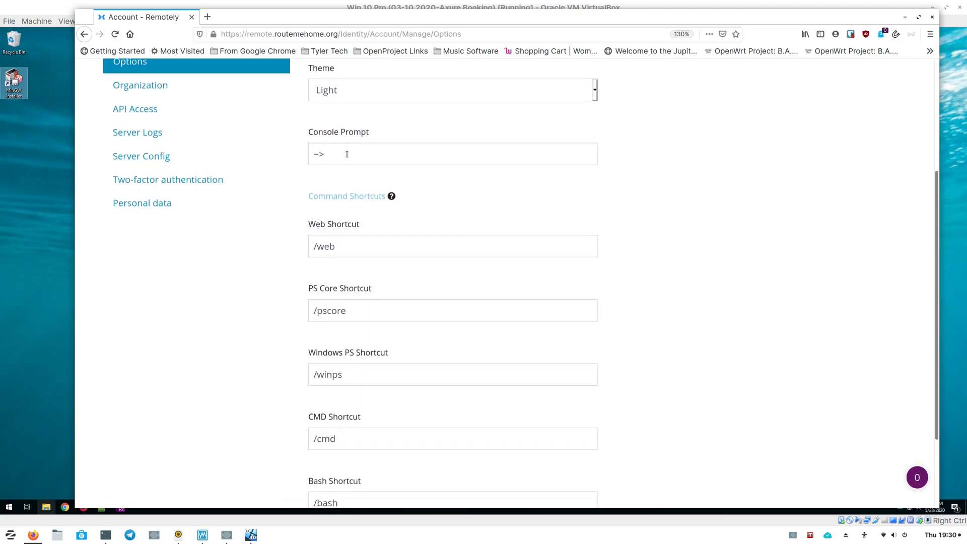
click(342, 156)
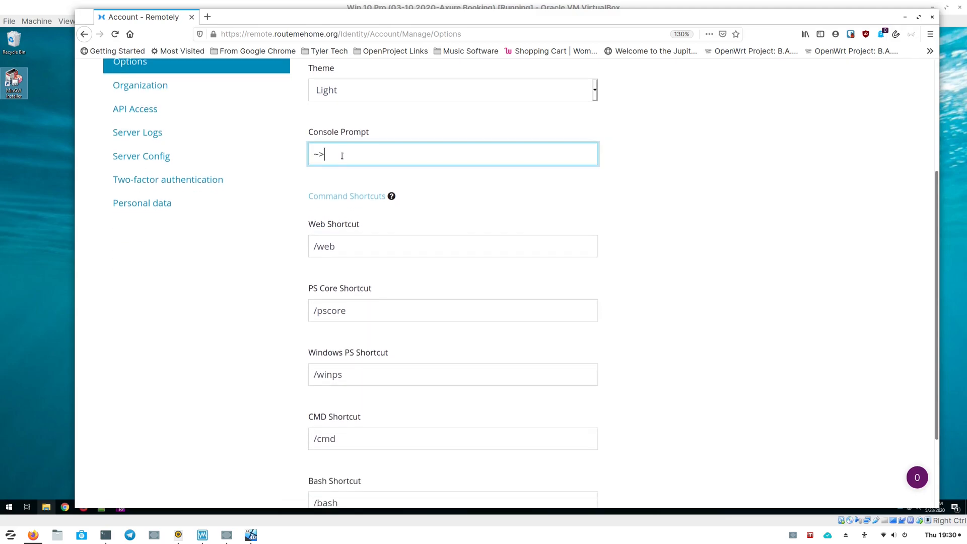
key(BackSpace)
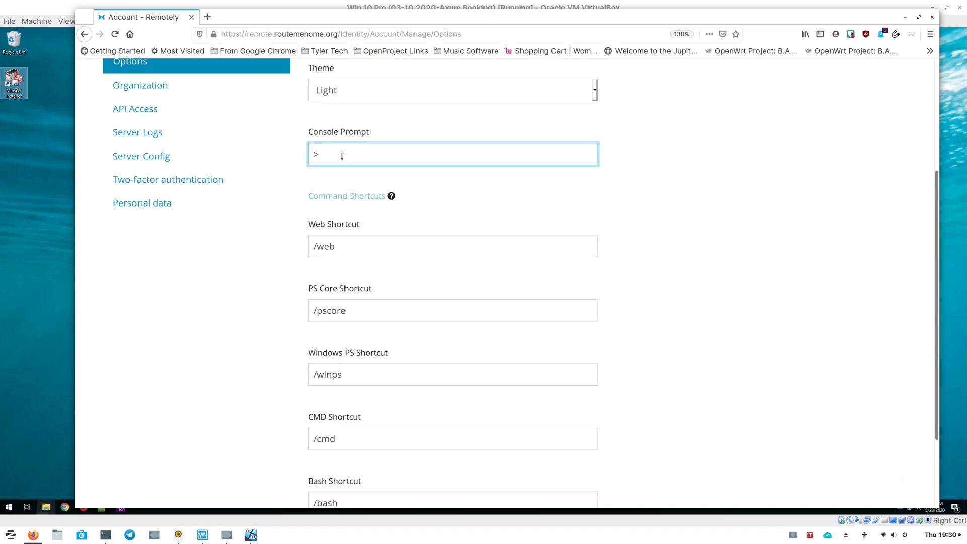
text($-)
scroll(292, 259, down, 2)
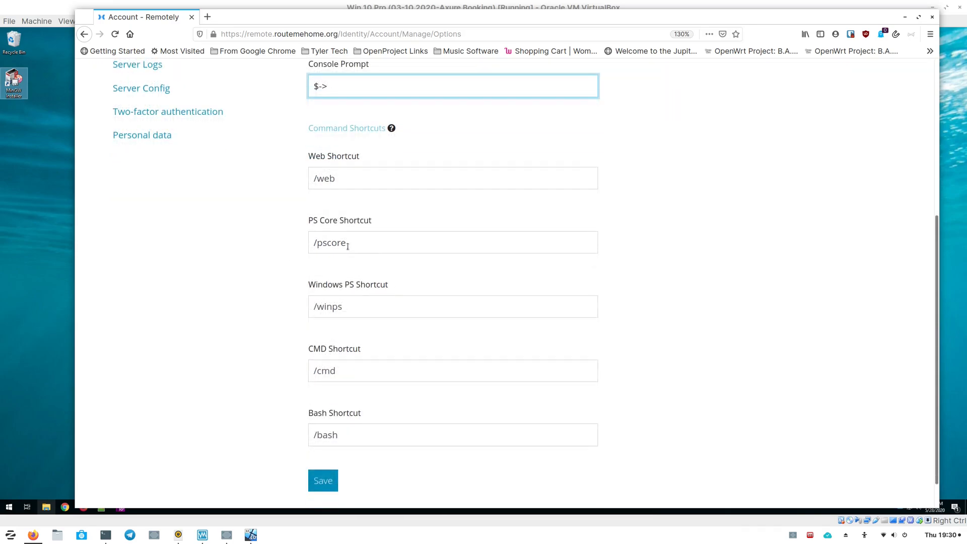
scroll(357, 290, down, 1)
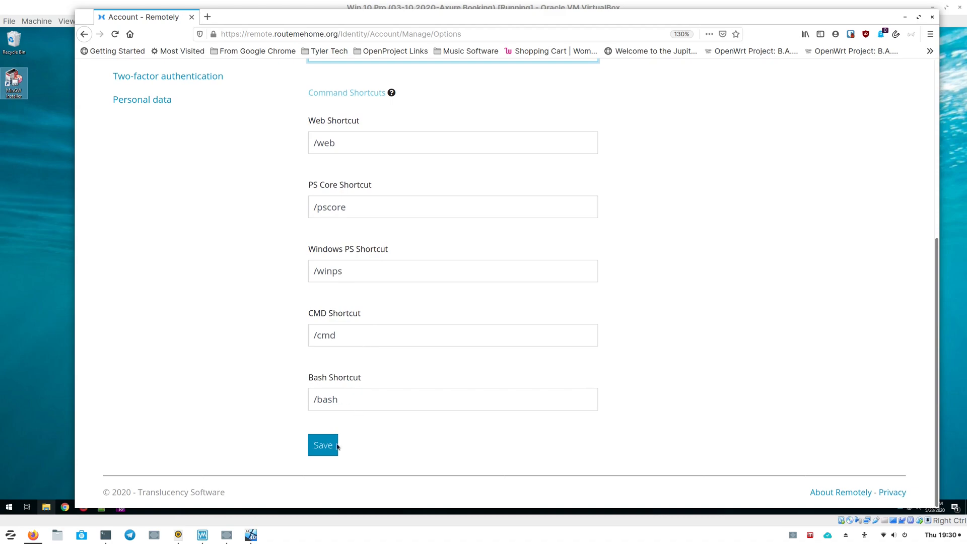
click(323, 452)
- Open the Organization settings page and review its device groups, users and invitations
scroll(269, 244, up, 1)
click(159, 219)
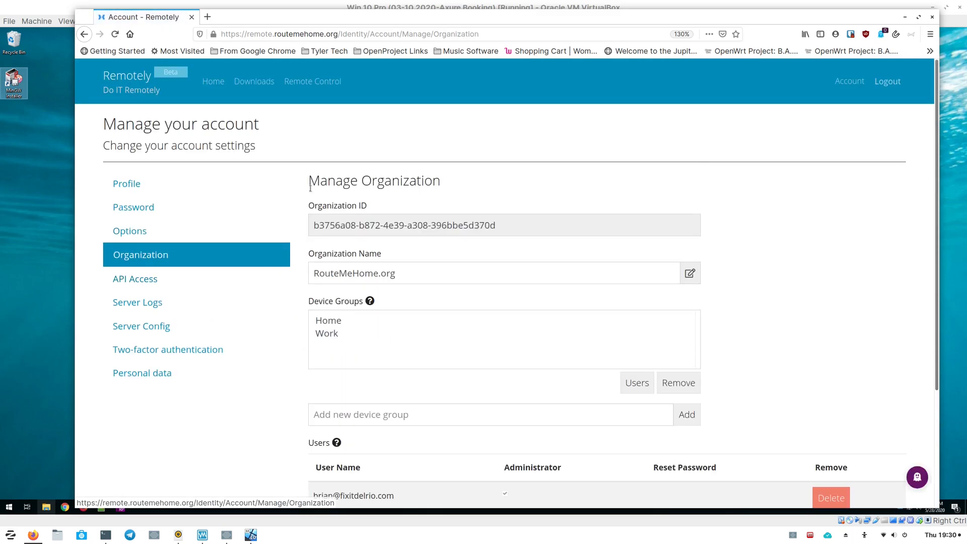
scroll(272, 270, down, 5)
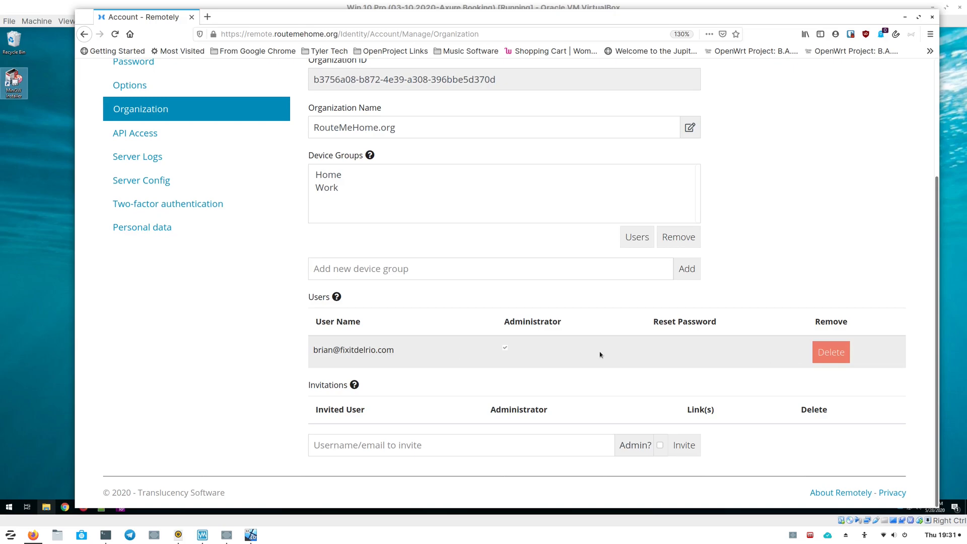
- Create a new API access token named Remote RouteMeHome
click(440, 447)
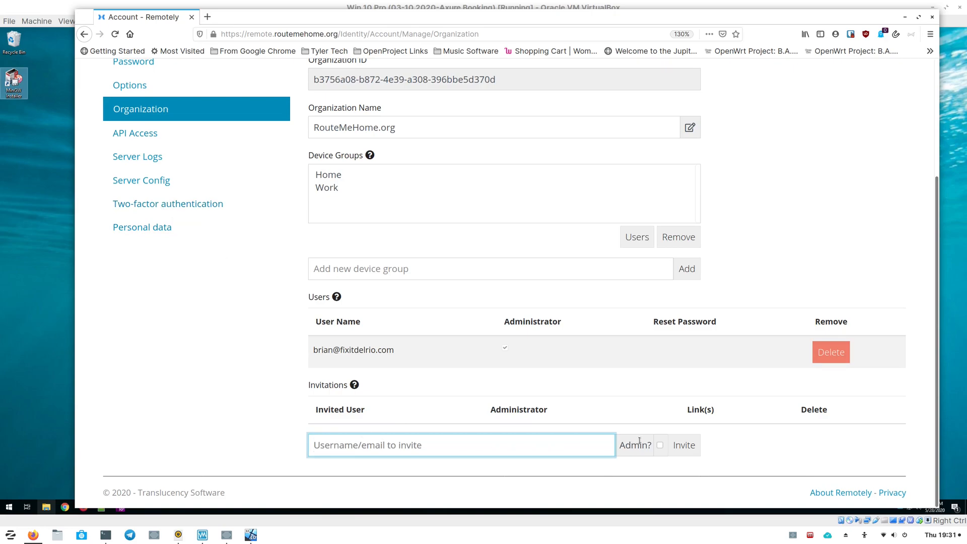
click(156, 135)
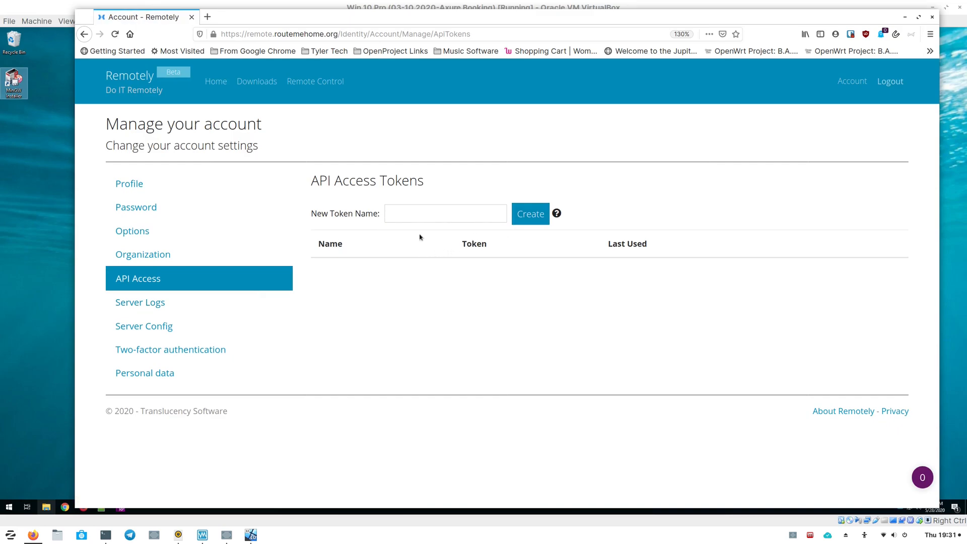
click(527, 220)
click(402, 214)
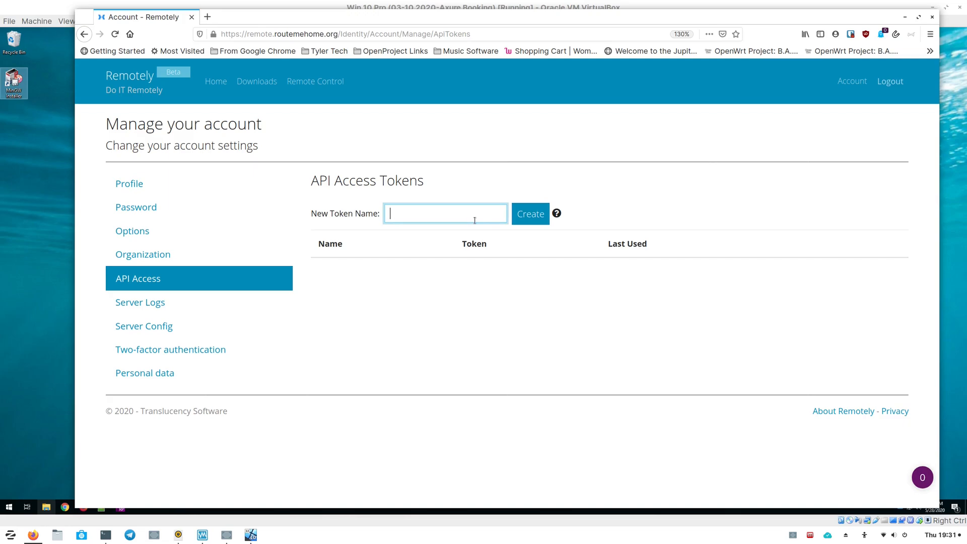
text(Remote Ta)
key(BackSpace)
key(BackSpace)
text(RouteMeHome)
key(Return)
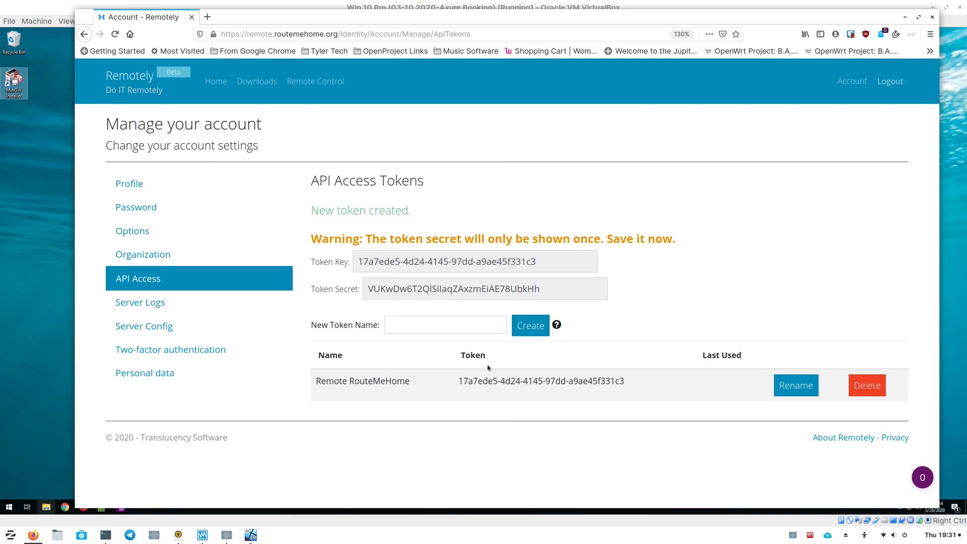
- Open the Server Logs page and filter the logs to show only Error entries
click(155, 304)
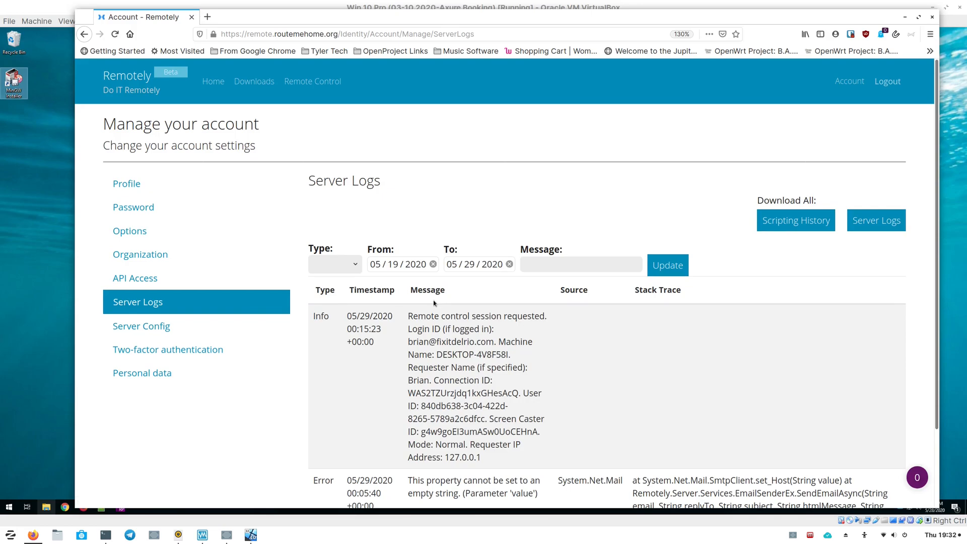
click(355, 268)
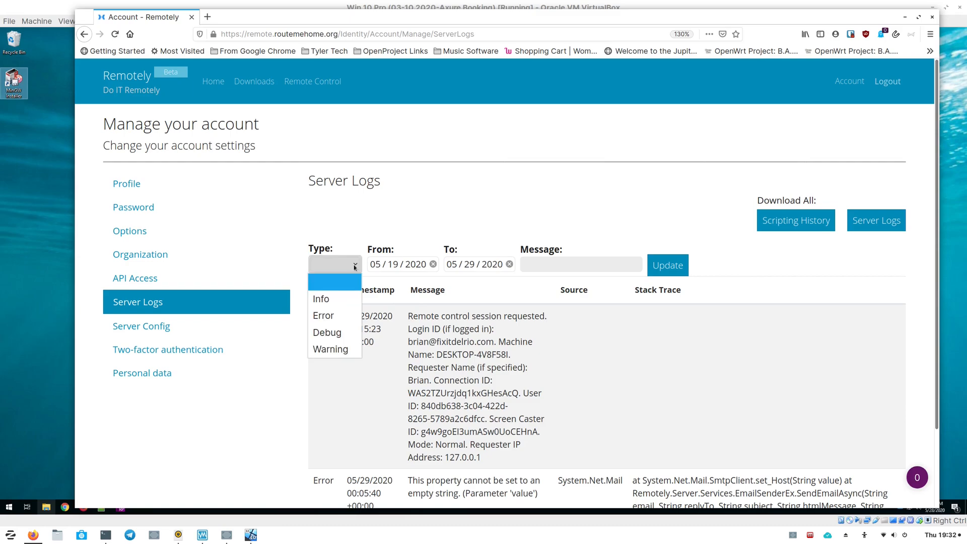
click(348, 317)
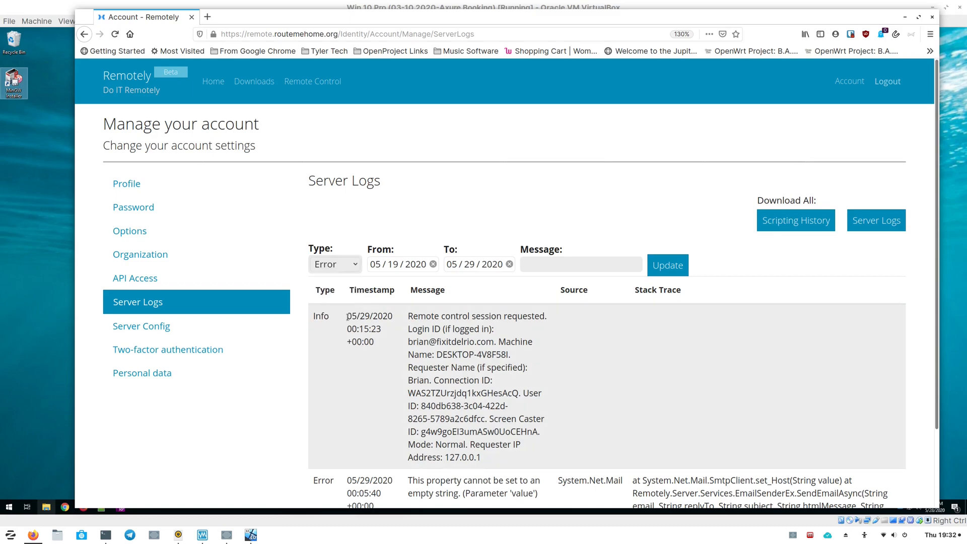
click(663, 272)
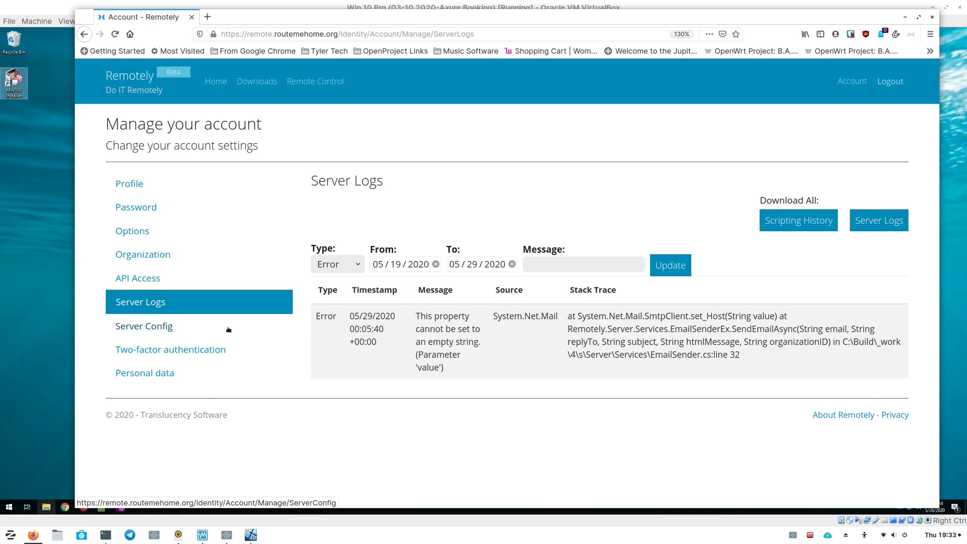
- Open Server Config and review its application settings, connection strings and server admins
click(157, 327)
scroll(287, 297, down, 3)
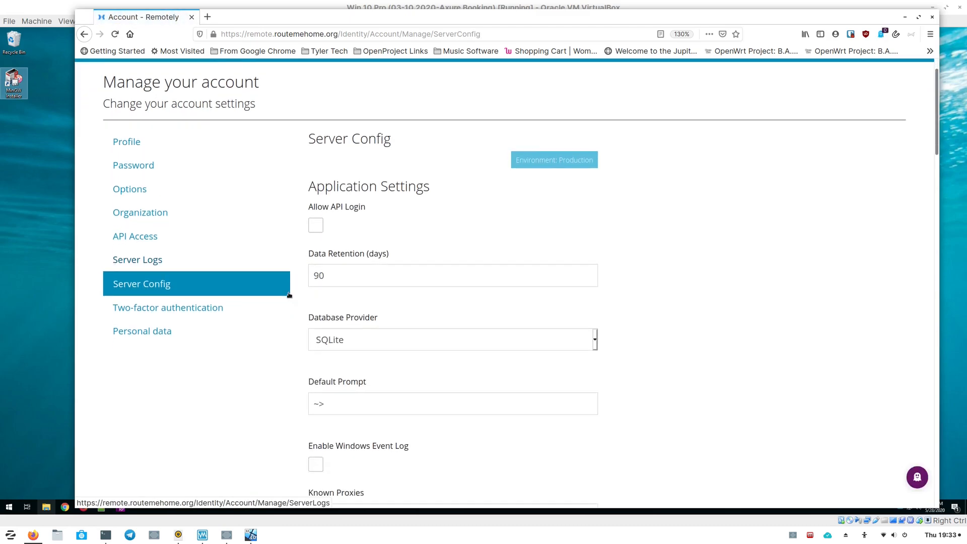
scroll(289, 295, down, 7)
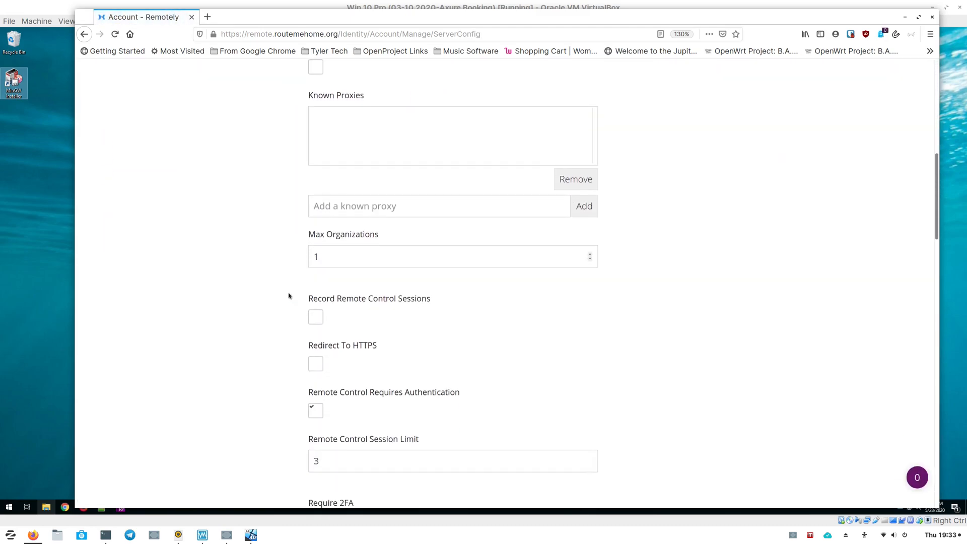
scroll(288, 296, down, 1)
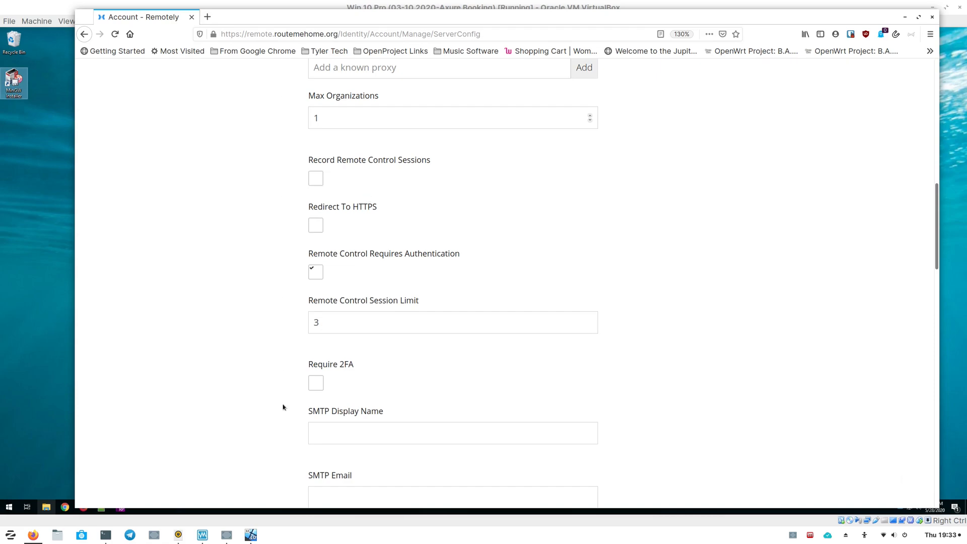
scroll(293, 405, down, 2)
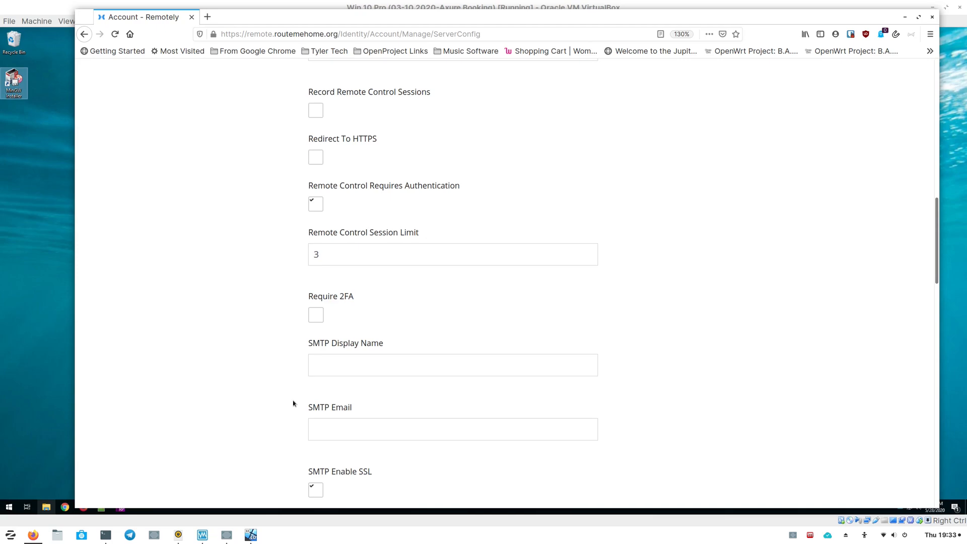
scroll(294, 403, down, 3)
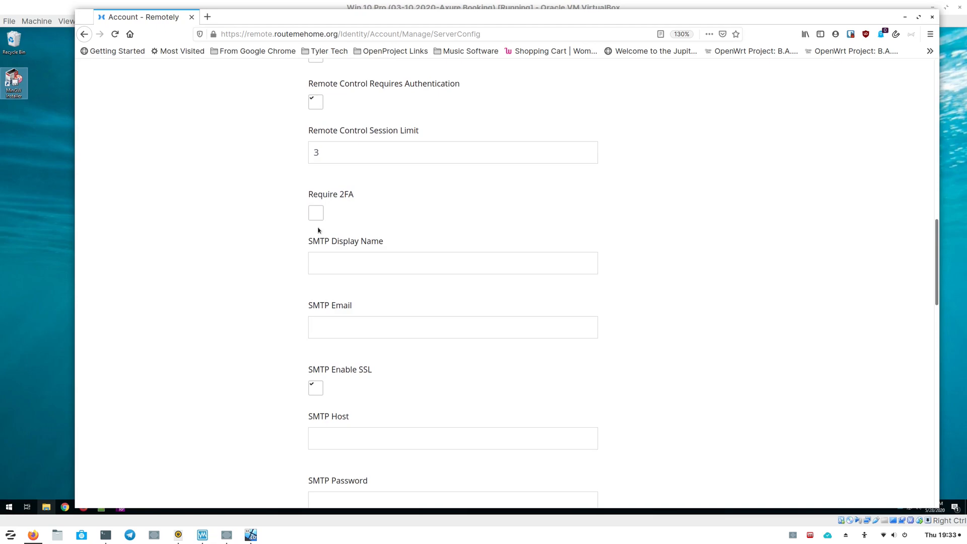
scroll(340, 280, down, 3)
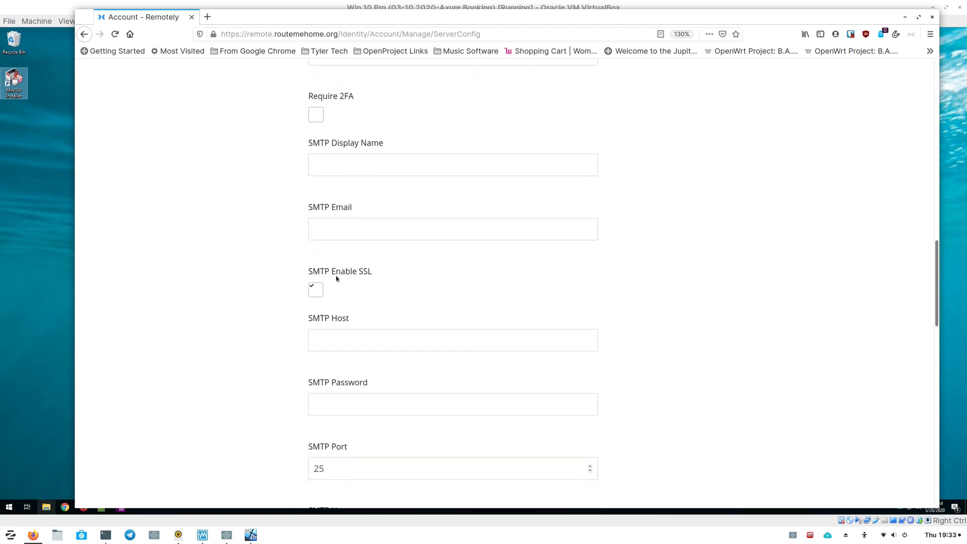
scroll(370, 277, down, 2)
scroll(348, 352, down, 5)
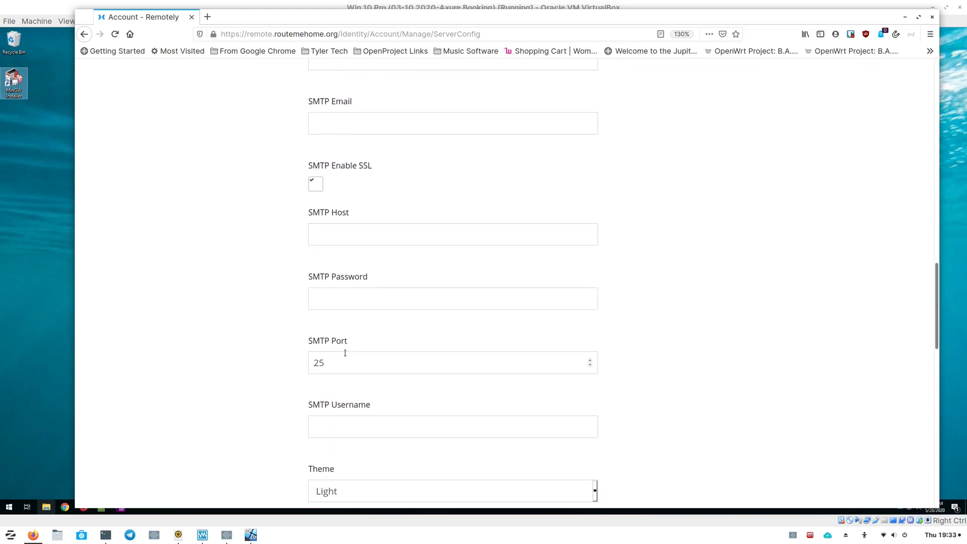
scroll(347, 355, down, 4)
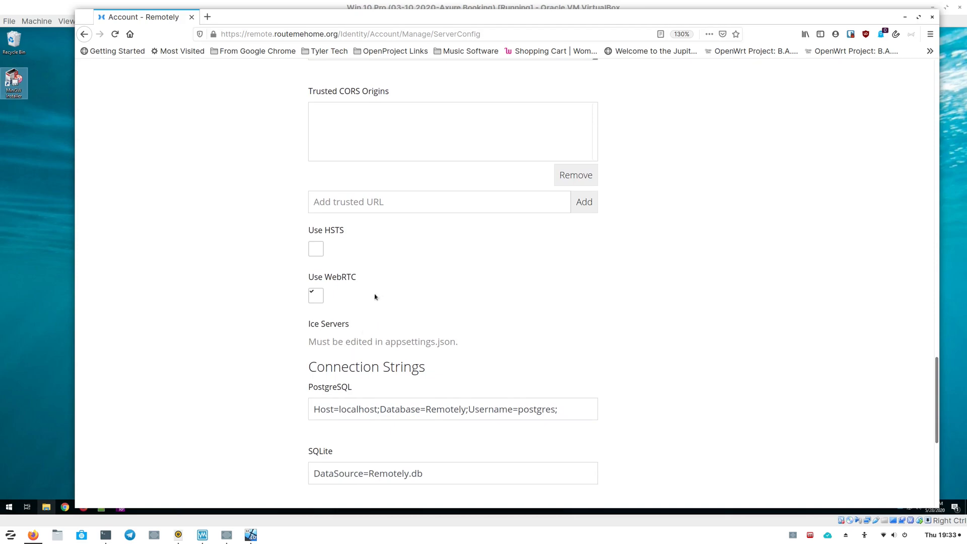
scroll(373, 225, up, 1)
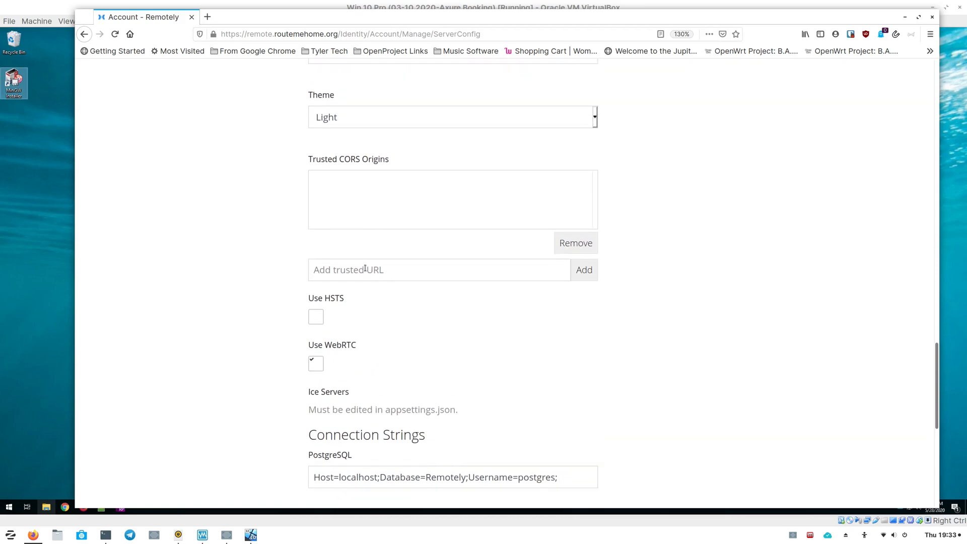
scroll(424, 275, up, 1)
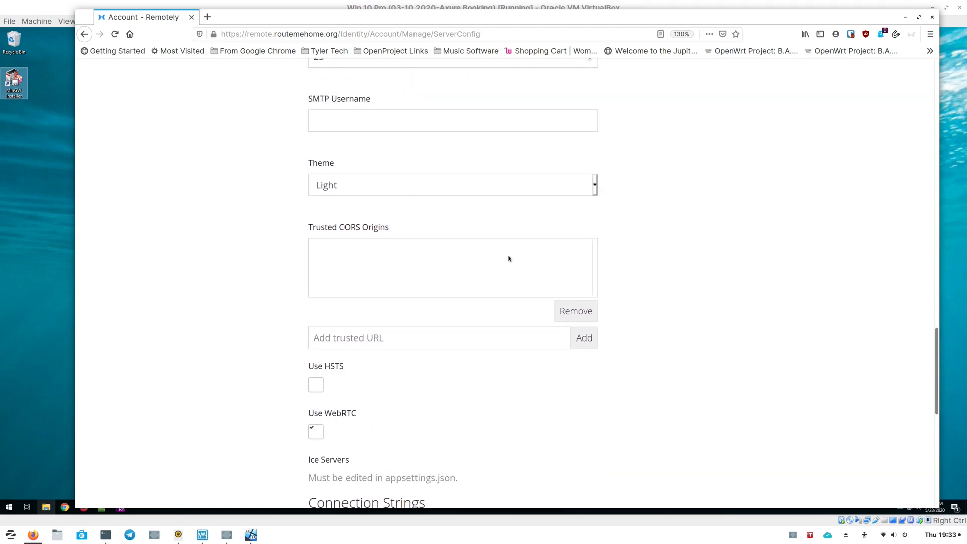
scroll(298, 325, down, 2)
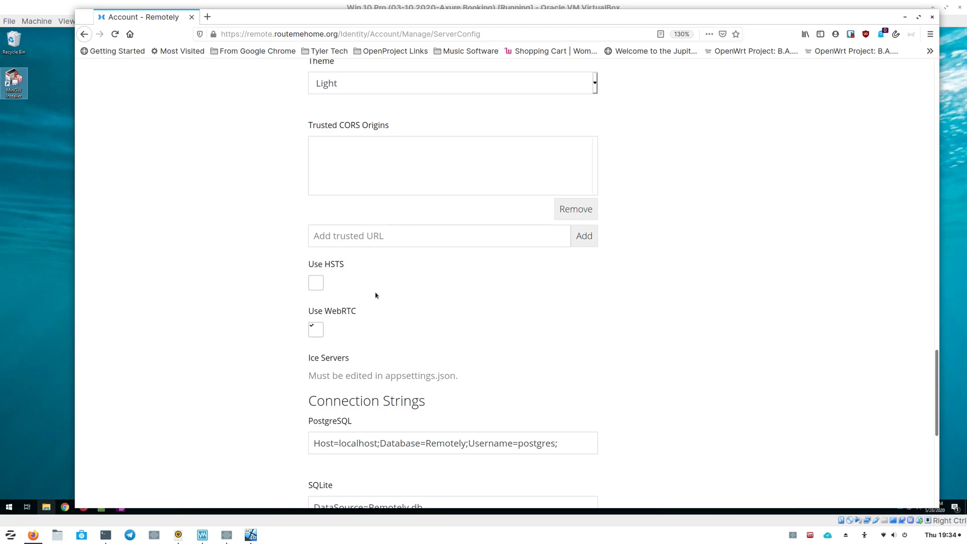
scroll(375, 295, down, 1)
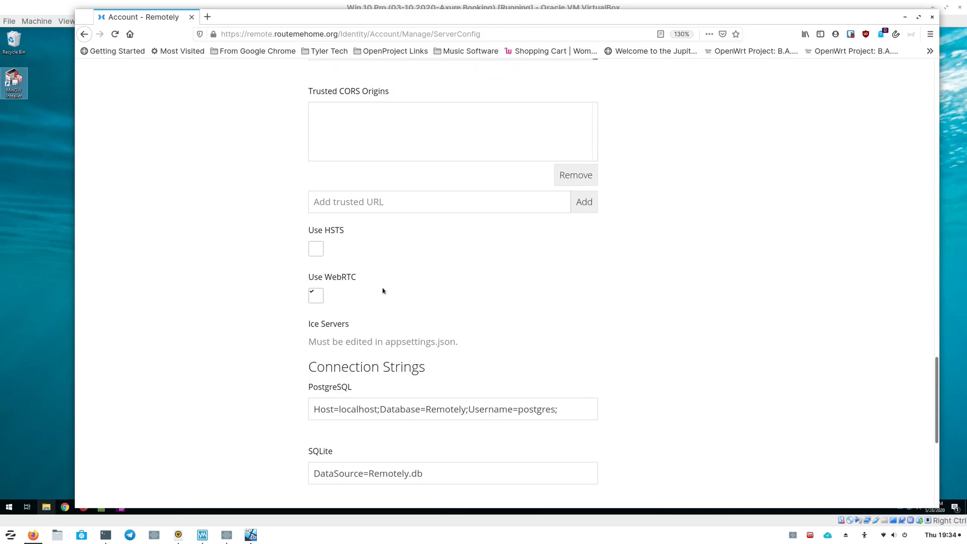
scroll(373, 297, down, 1)
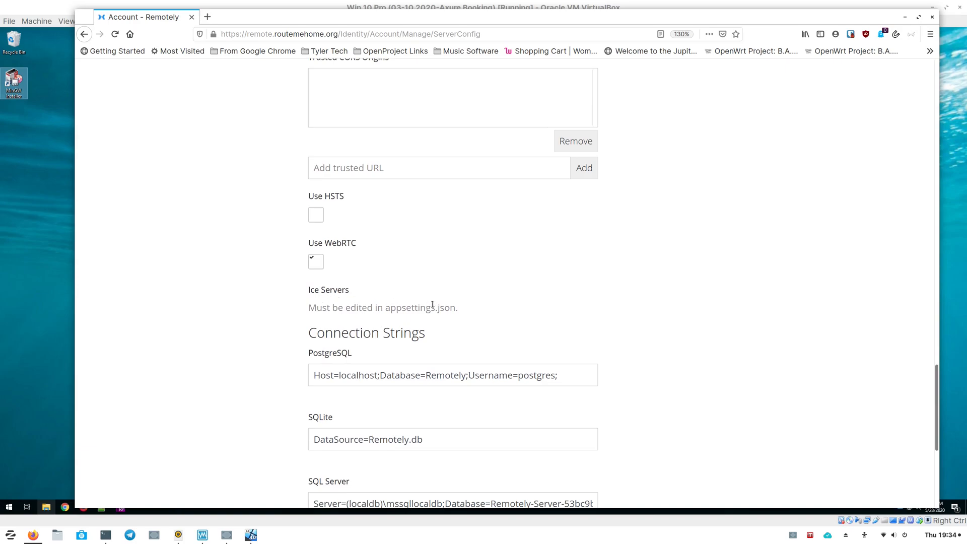
scroll(322, 305, down, 4)
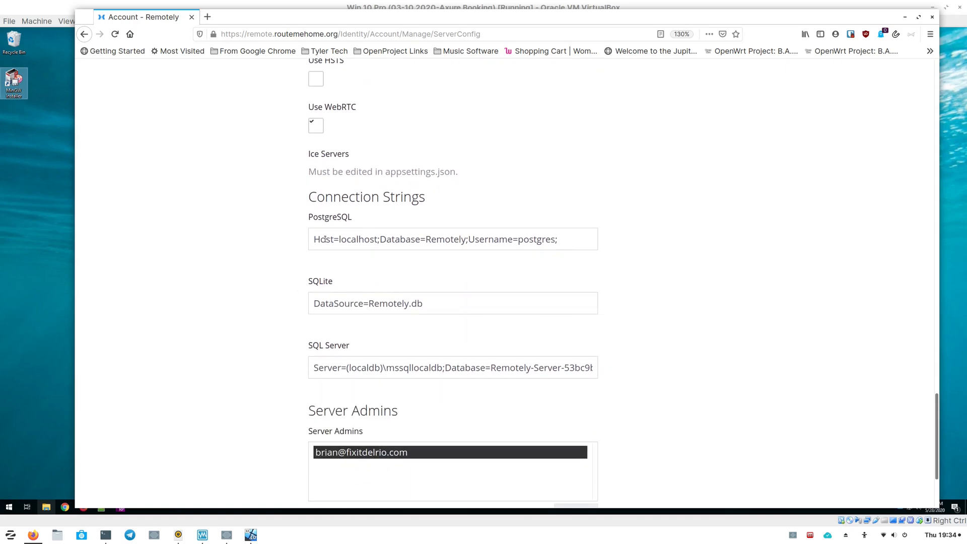
scroll(433, 305, down, 4)
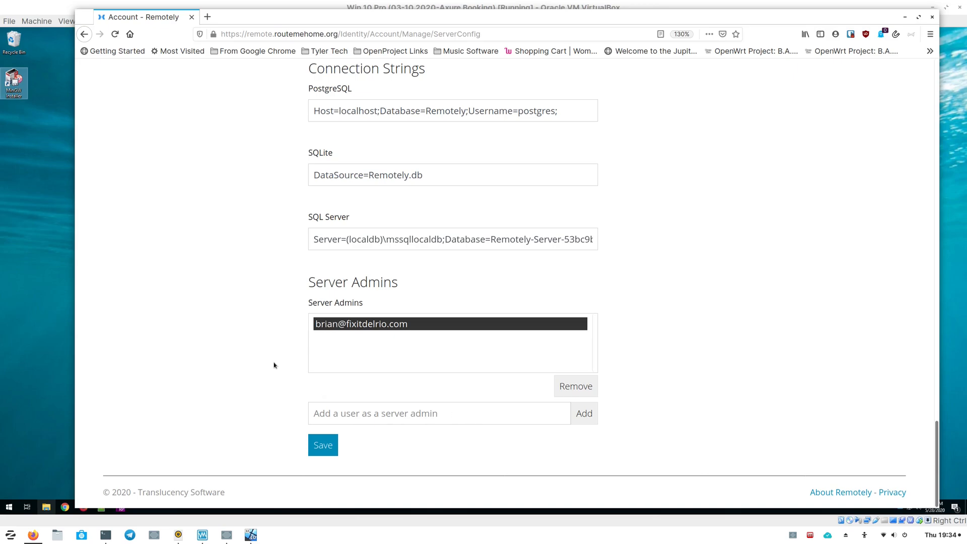
scroll(276, 351, up, 5)
scroll(276, 351, up, 15)
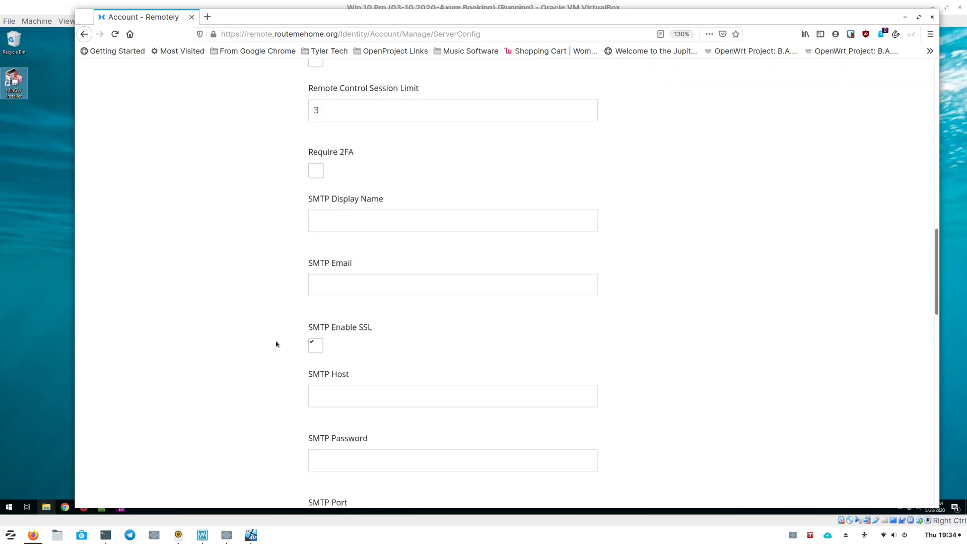
- Open the Two-factor authentication and Personal data pages of the account settings
click(179, 355)
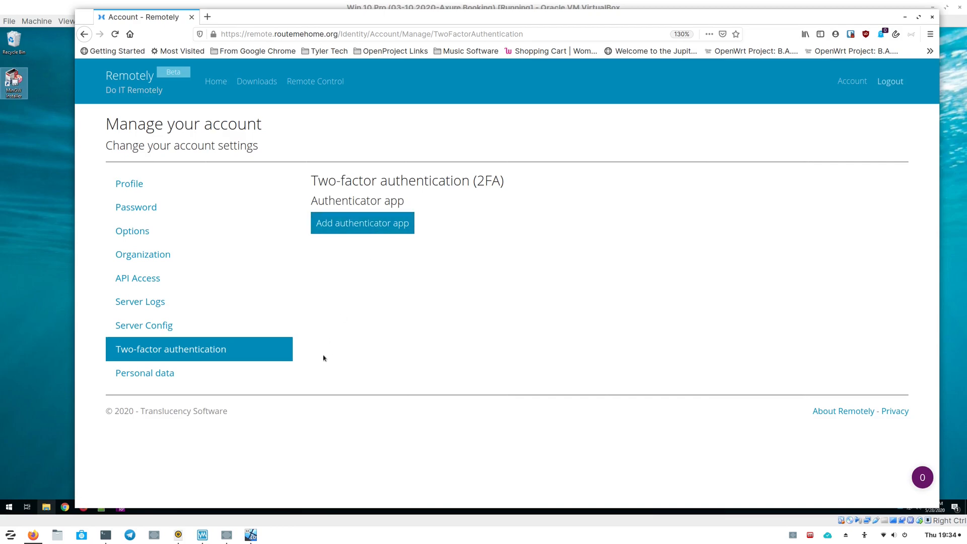
click(124, 376)
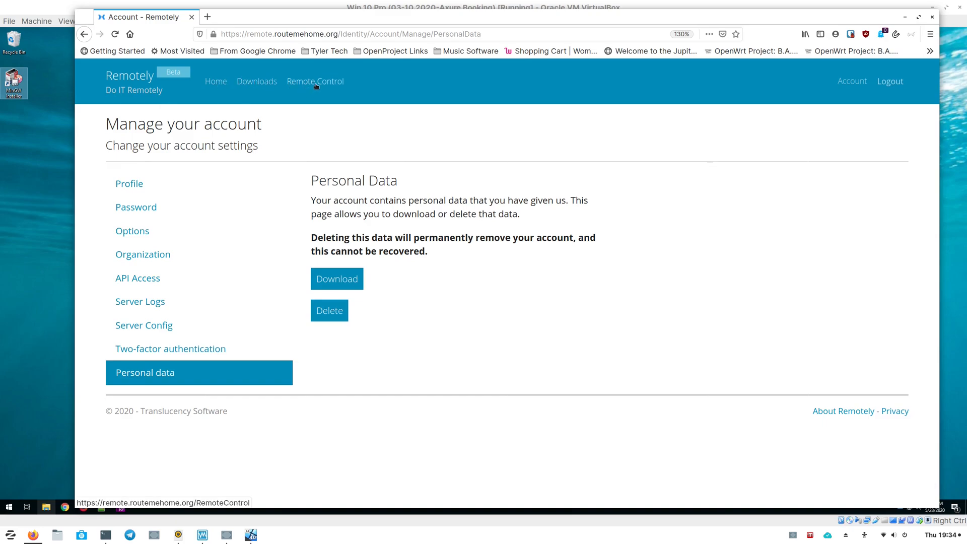
- Open Firefox in the Windows virtual machine and go to remote.routemehome.org
click(41, 180)
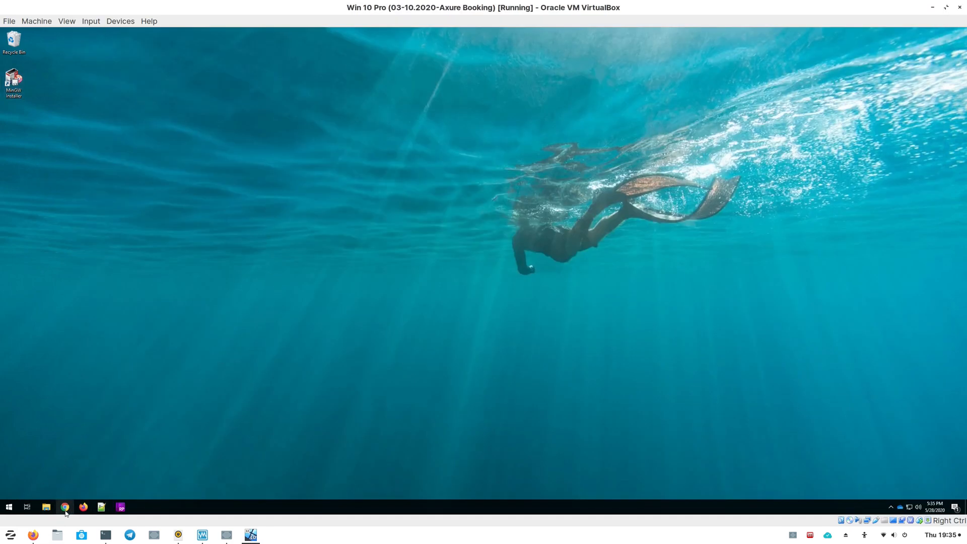
click(83, 507)
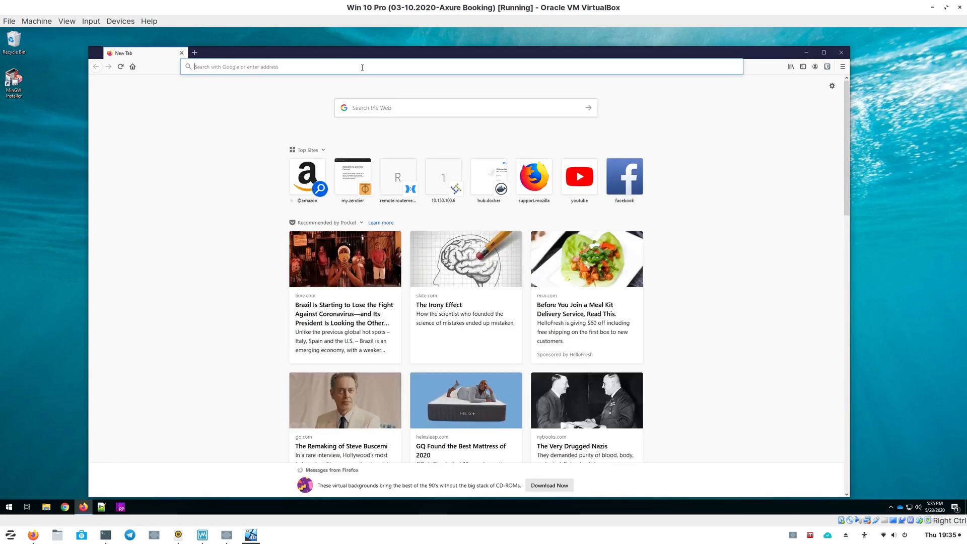
click(362, 67)
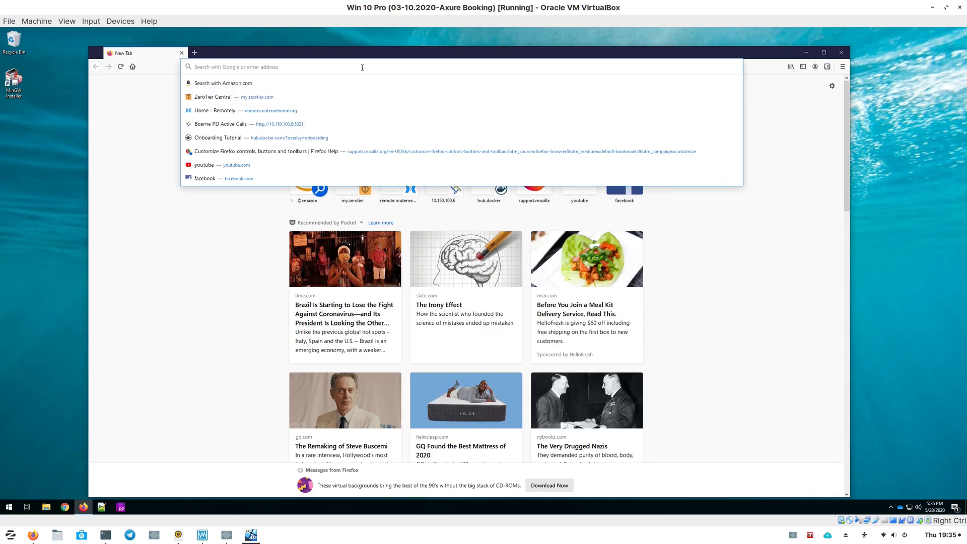
text(remote.routemehome.org/)
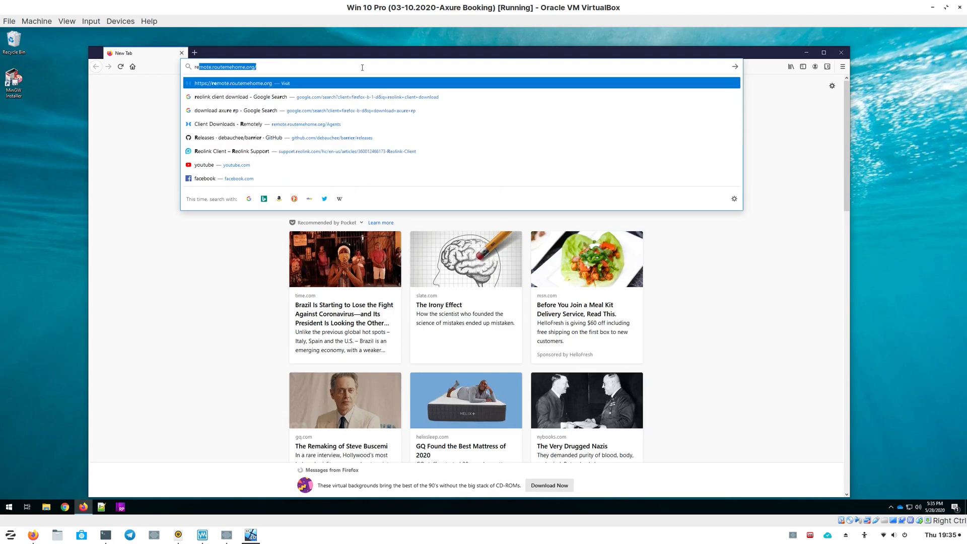
key(Return)
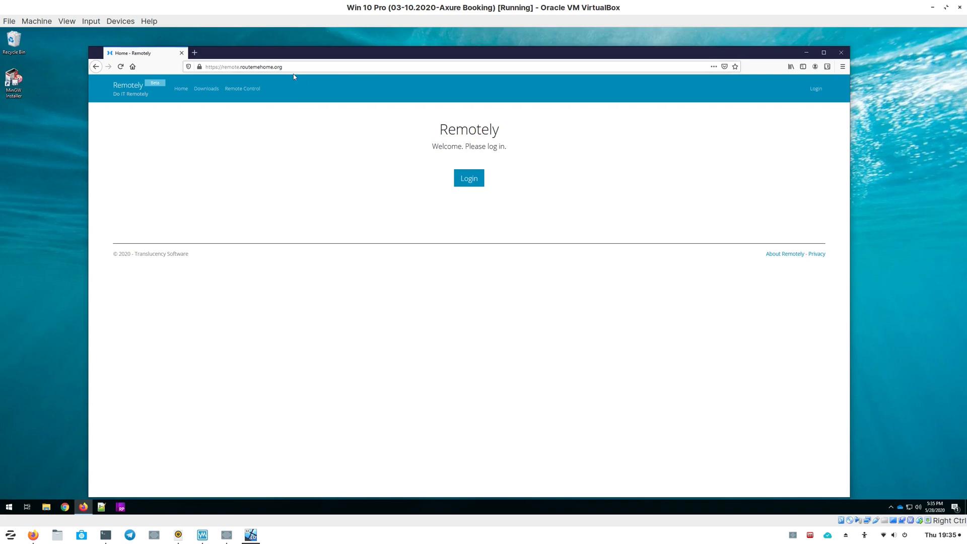
- Try downloading the 64-bit Windows EXE client from the Downloads page and close the browser
click(209, 90)
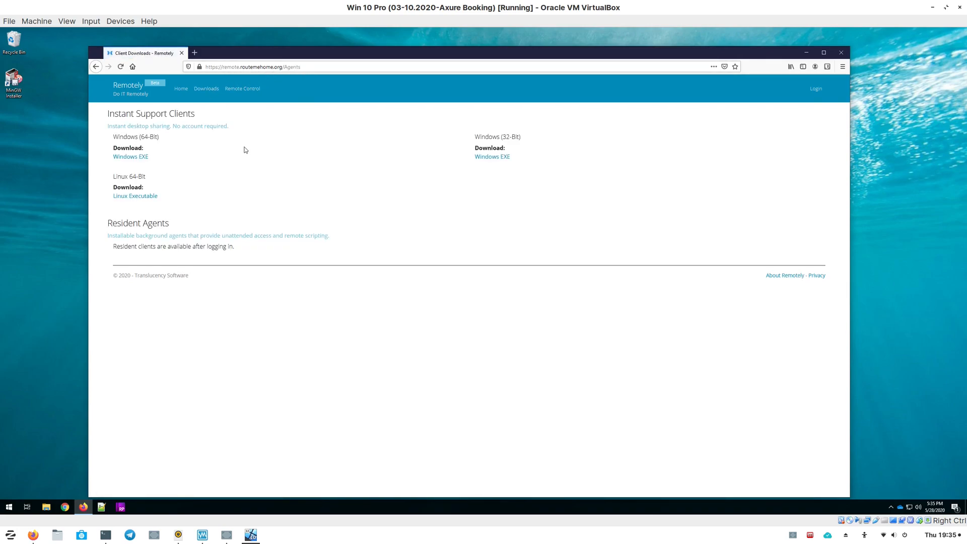
click(133, 157)
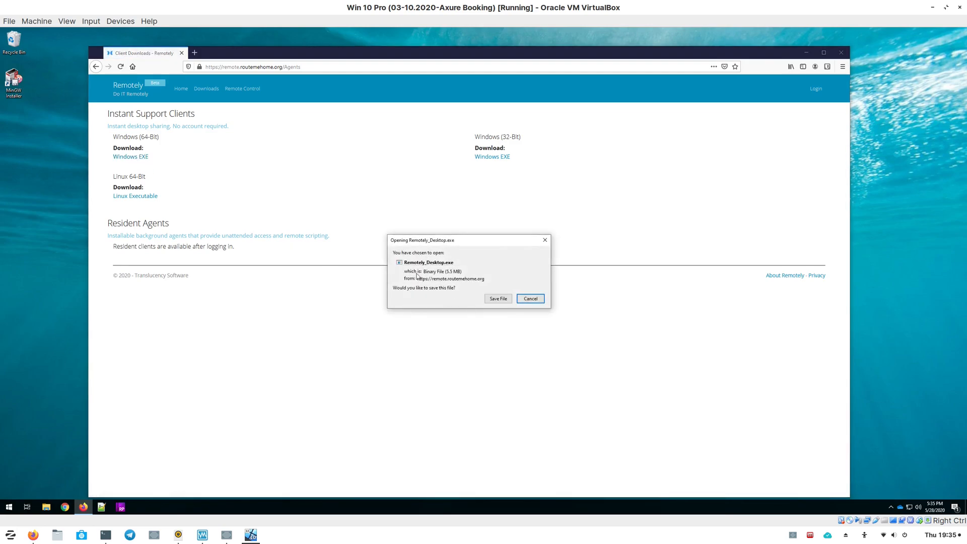
click(531, 300)
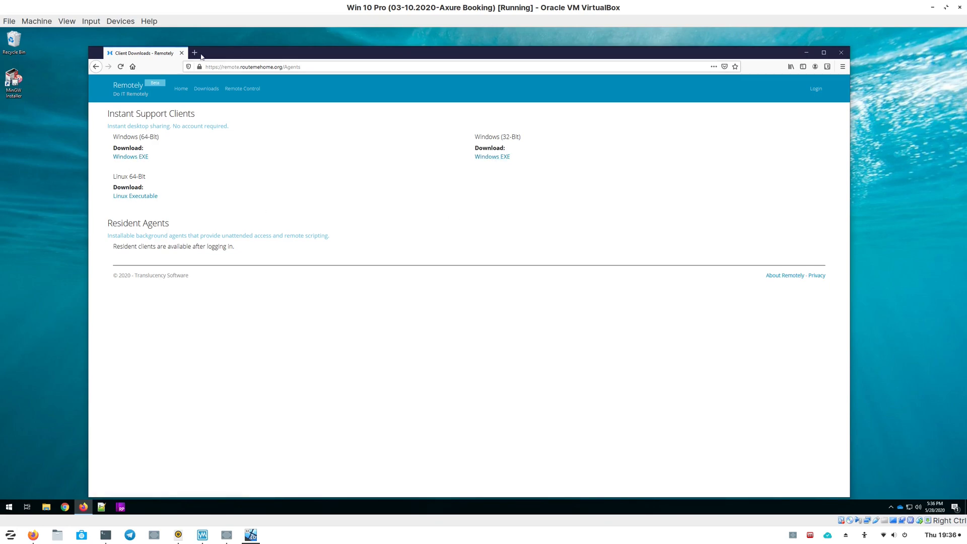
click(182, 54)
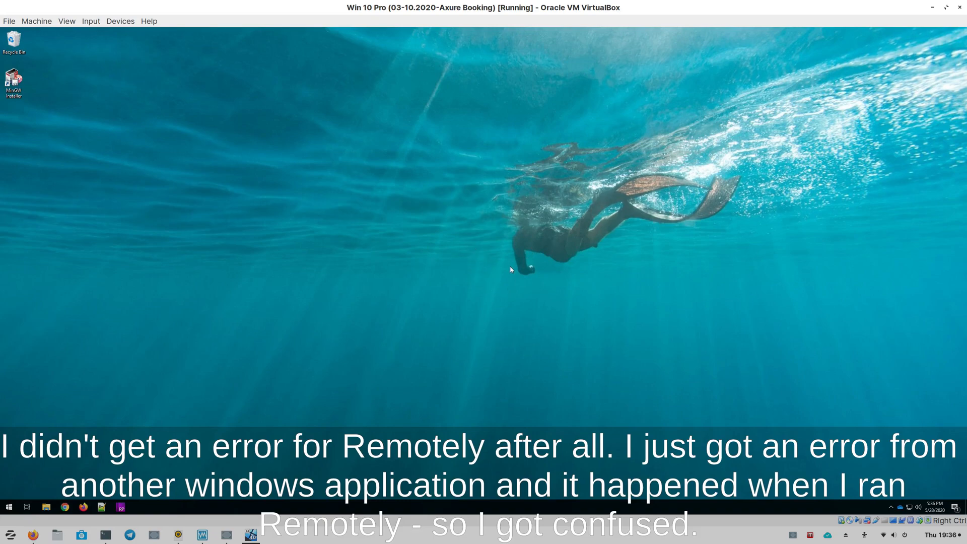
- Find Remotely_Desktop.exe in Windows search, launch it and allow it to run, then move its window to the centre
click(10, 506)
text(remo)
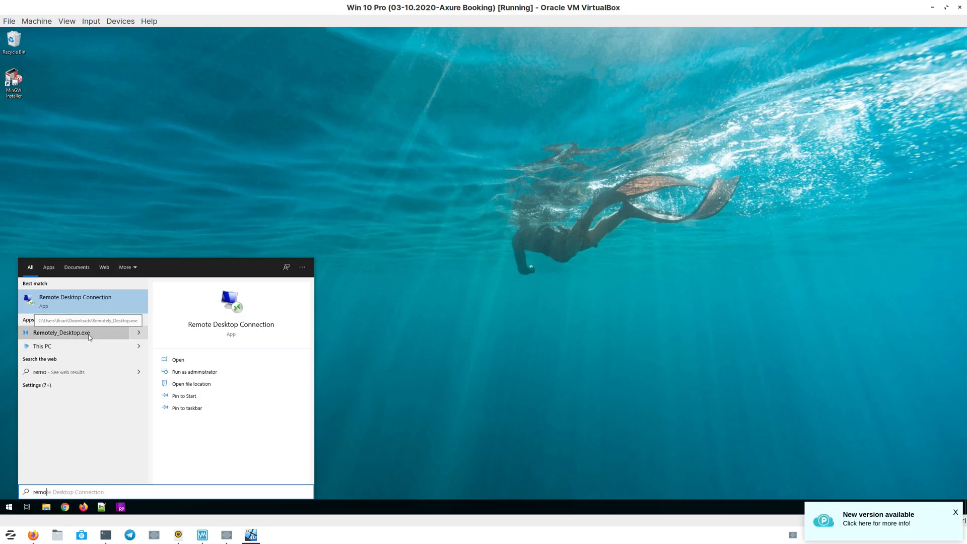
click(142, 332)
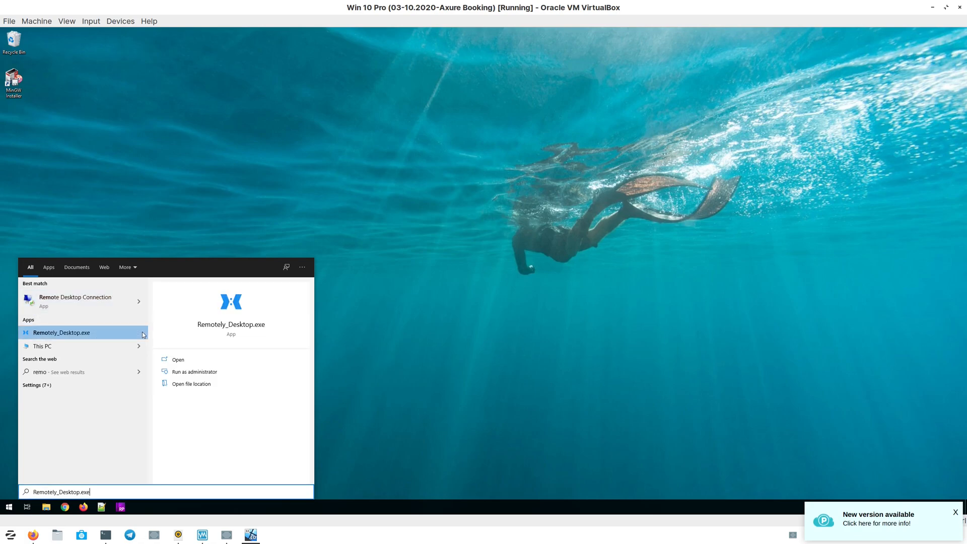
click(182, 362)
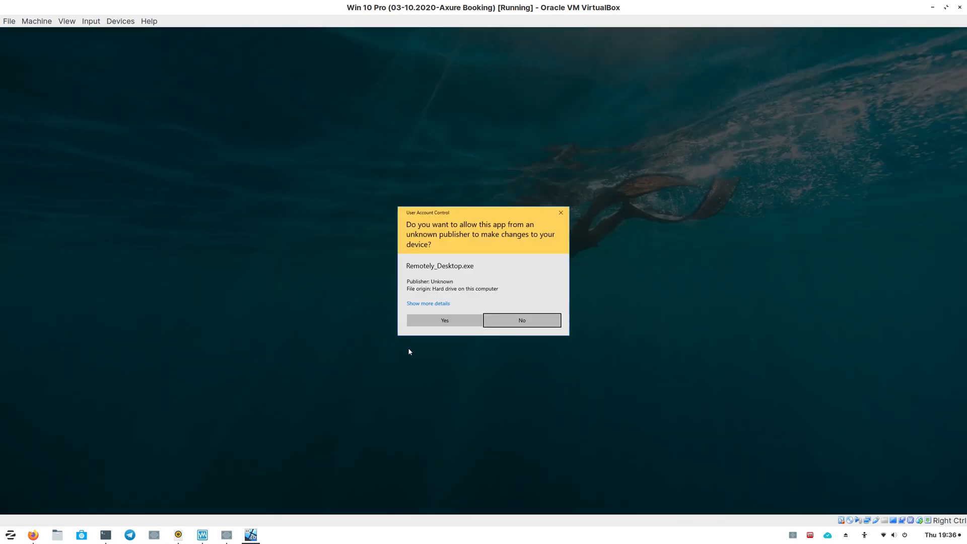
click(446, 323)
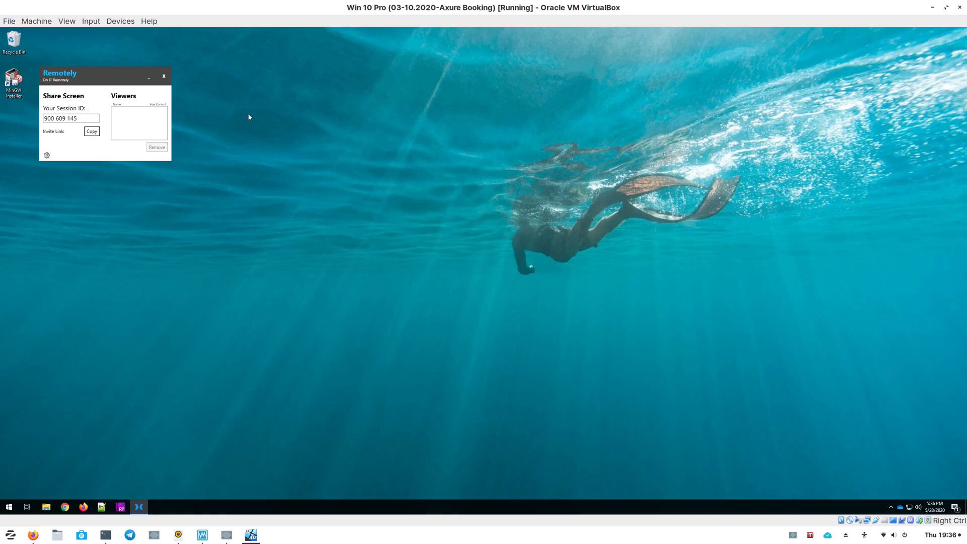
drag(108, 75, 313, 188)
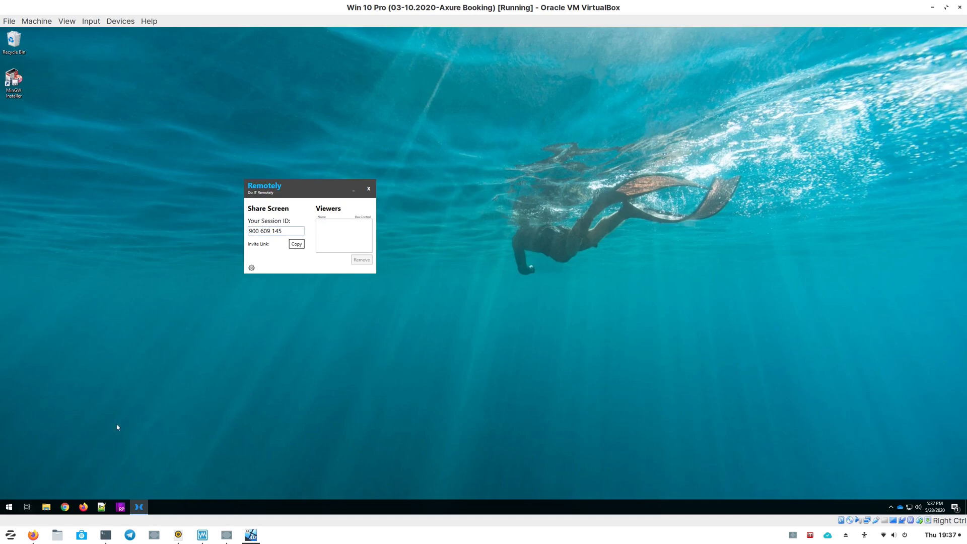
- Open the Remote Control page in Firefox, enter the viewer's name and a session ID, and try to connect
click(84, 507)
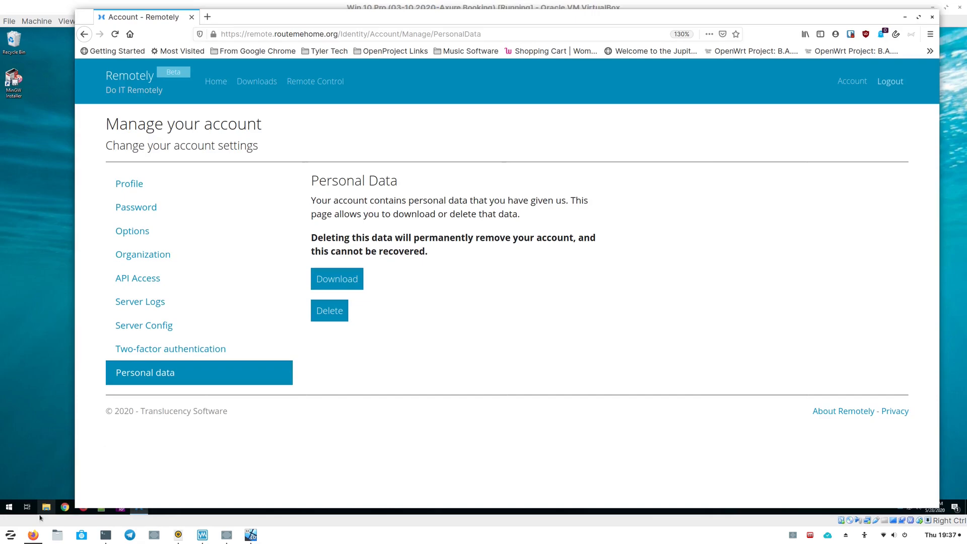
click(323, 85)
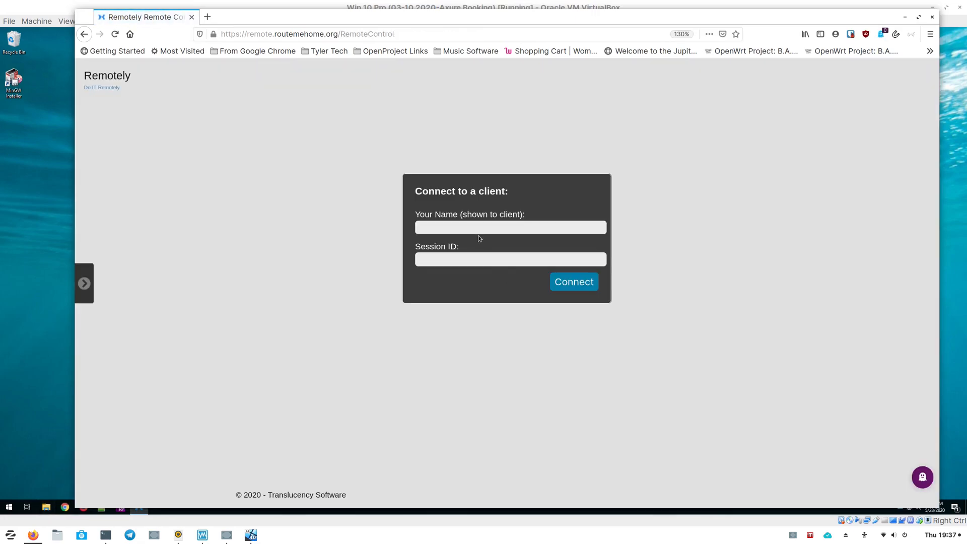
click(475, 228)
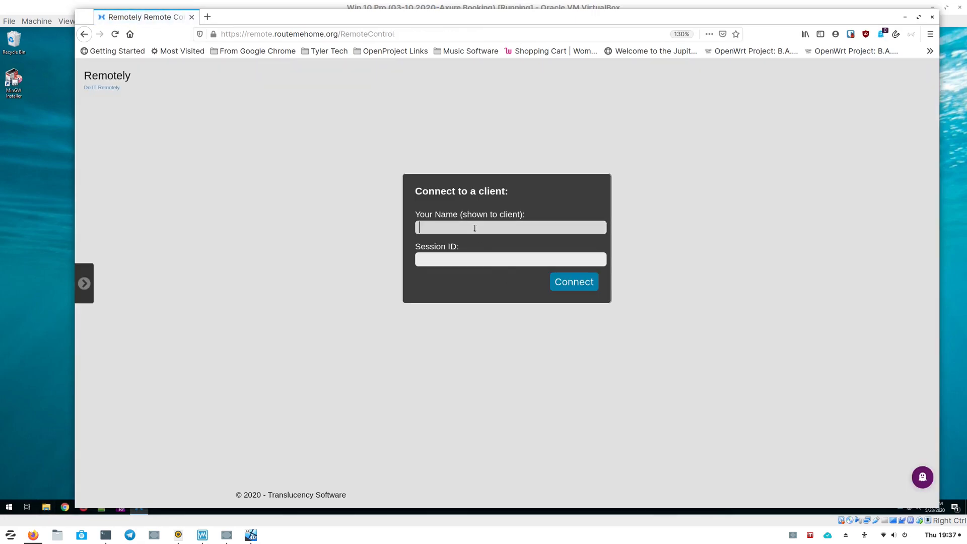
text(Brian)
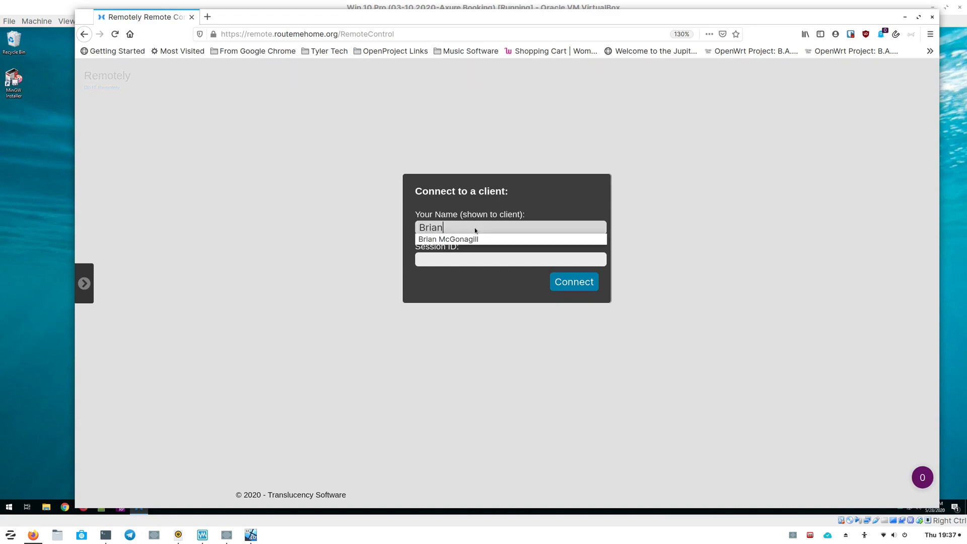
key(Tab)
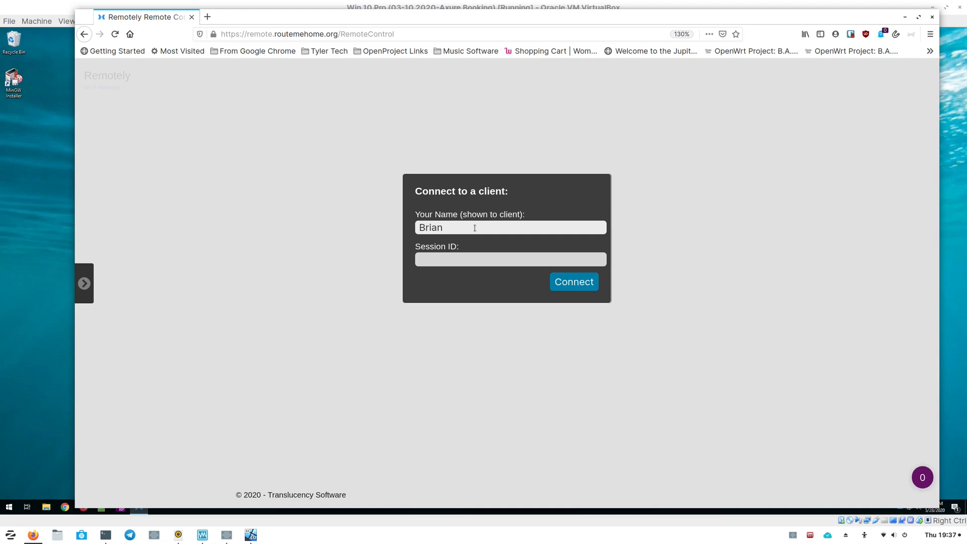
text(099323599)
click(592, 283)
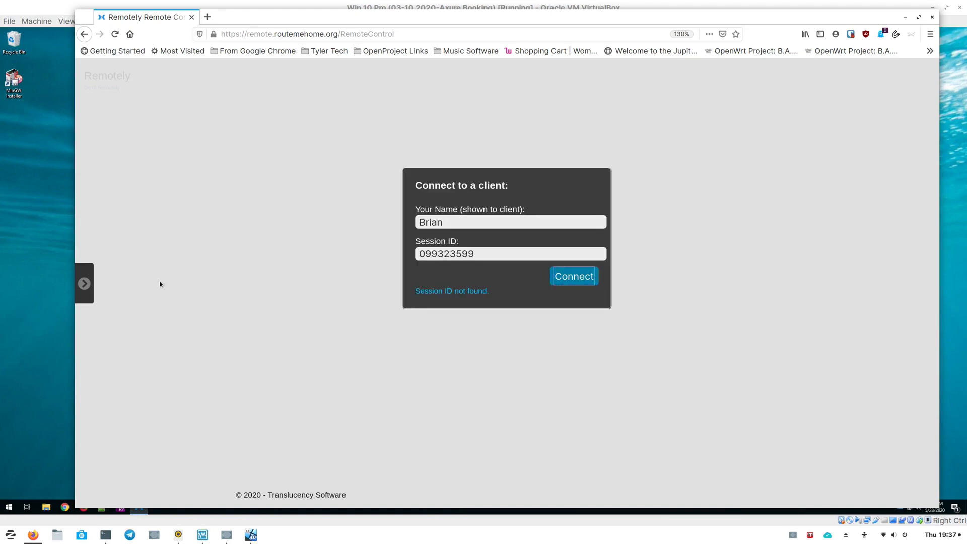
- Copy the session ID from the Remotely client, replace the session ID on the web page with it, and connect
click(69, 260)
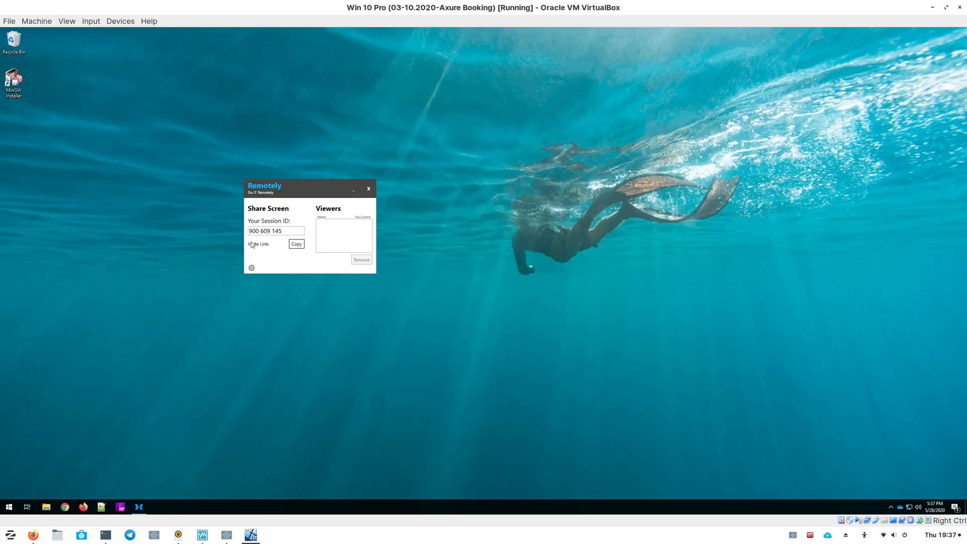
drag(284, 232, 247, 231)
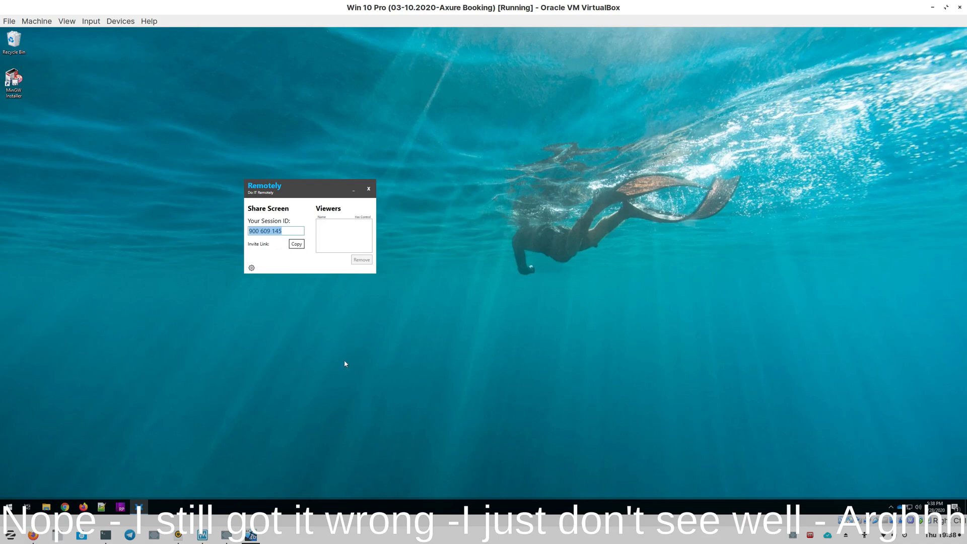
click(33, 535)
drag(481, 255, 376, 263)
text(90)
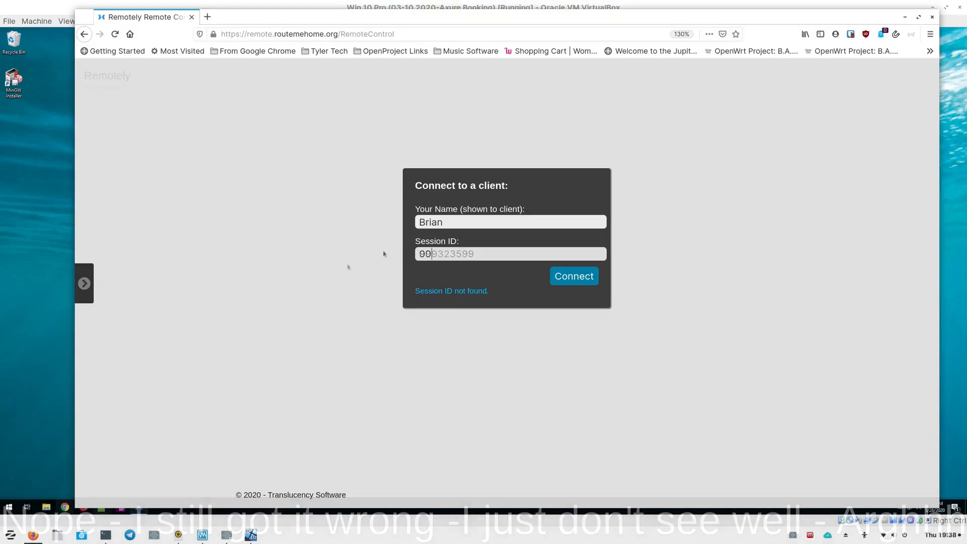
text(0609145)
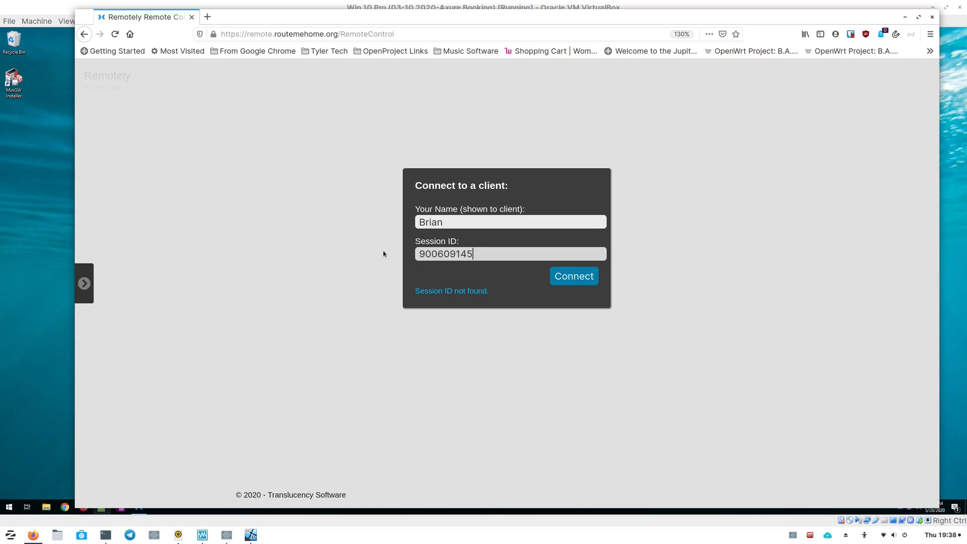
click(578, 278)
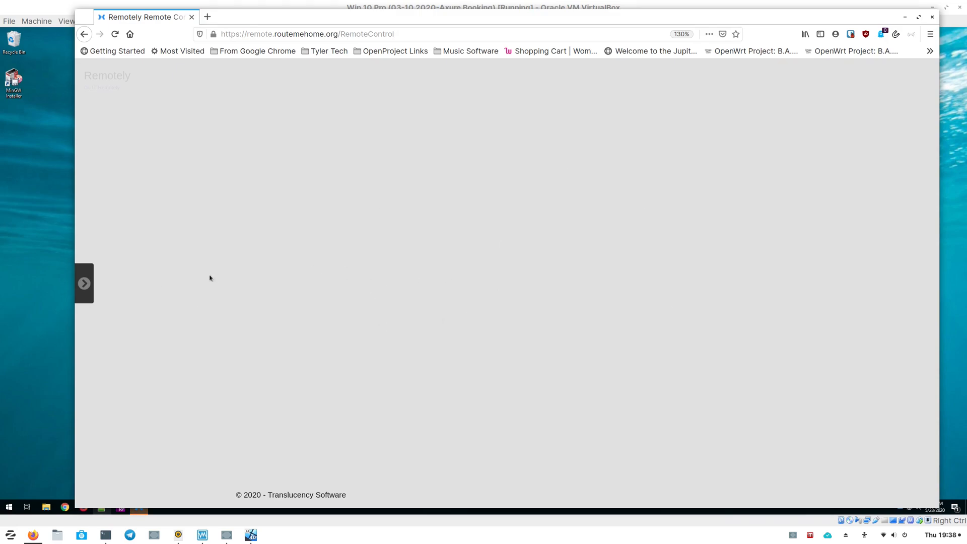
- Accept the incoming connection request in the Remotely client and switch back to the remote session in Firefox
click(3, 288)
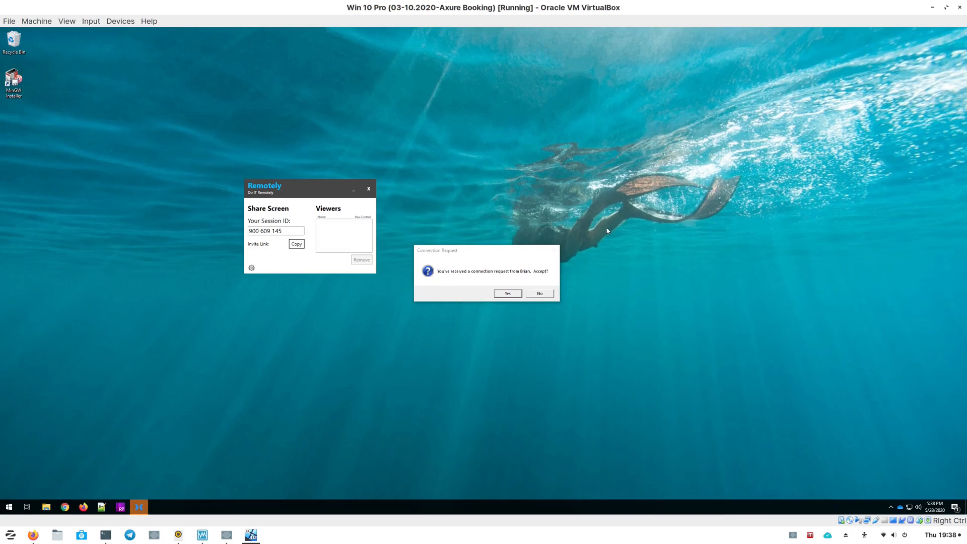
click(507, 294)
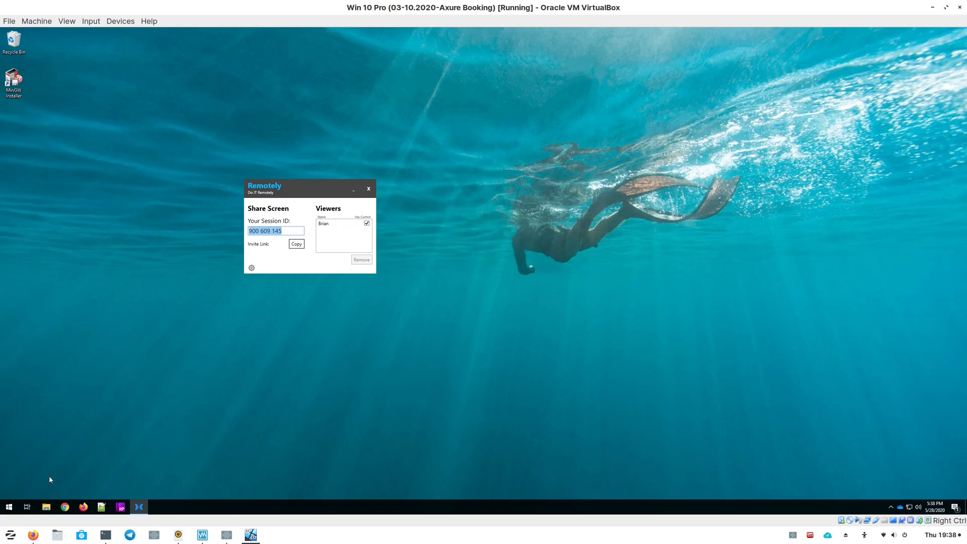
click(44, 535)
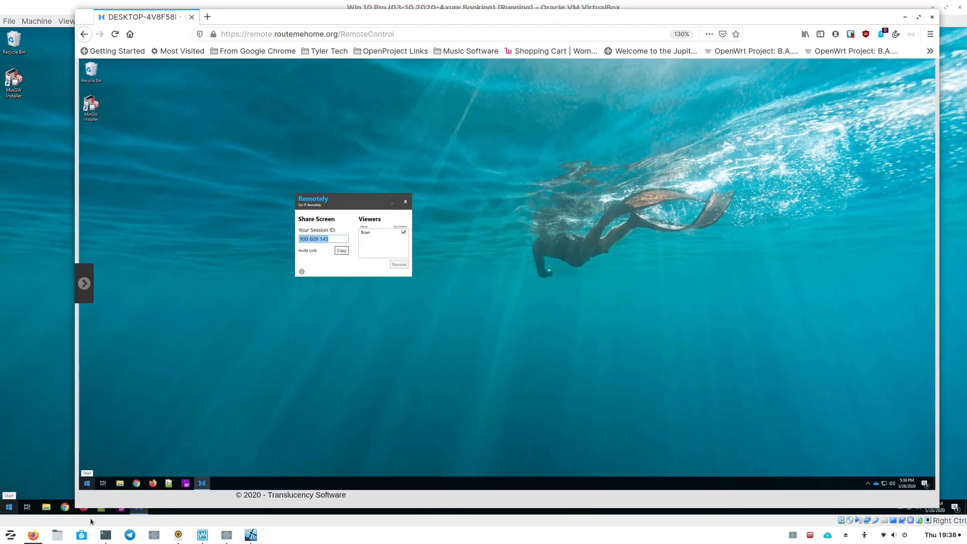
- Reposition the browser window and move the Remotely client window inside the remote session
drag(324, 18, 296, 19)
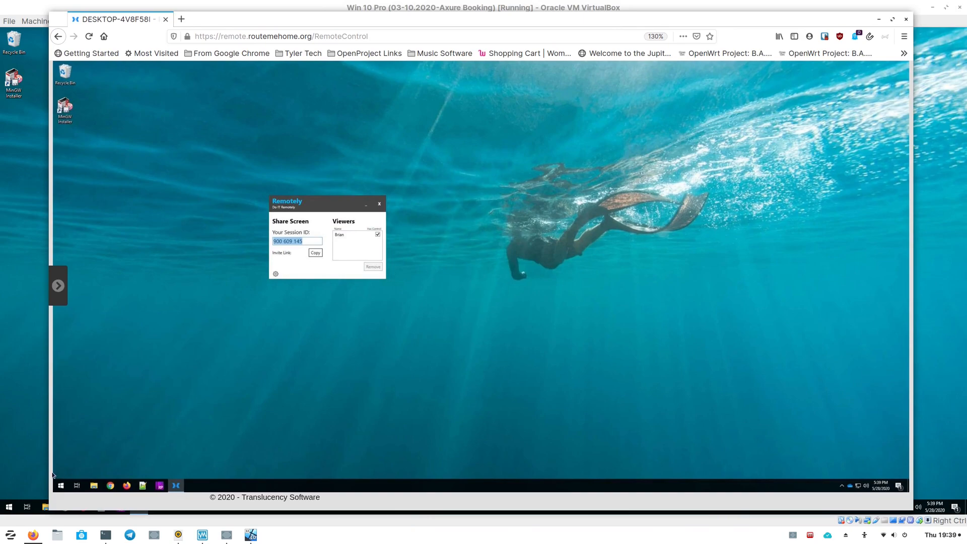
drag(255, 21, 309, 19)
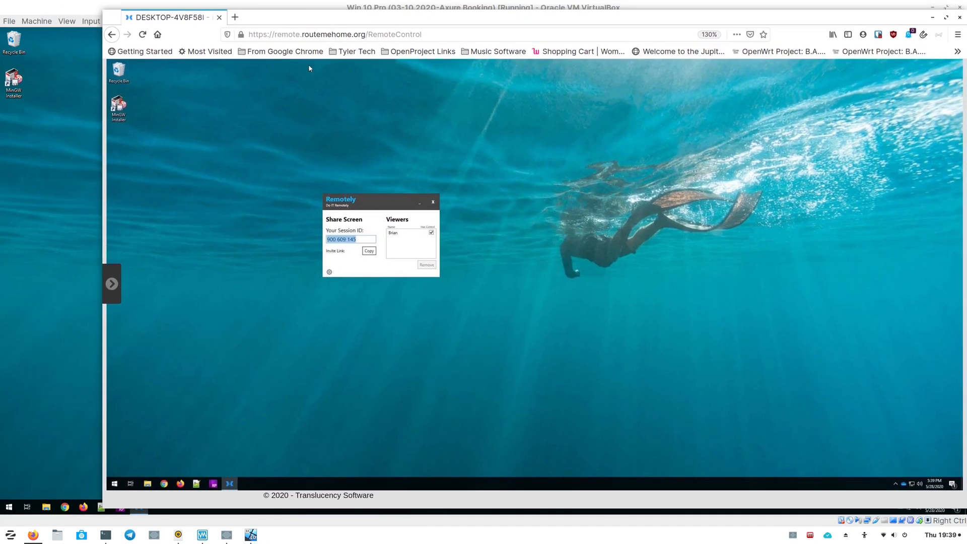
drag(386, 200, 495, 197)
drag(500, 197, 253, 177)
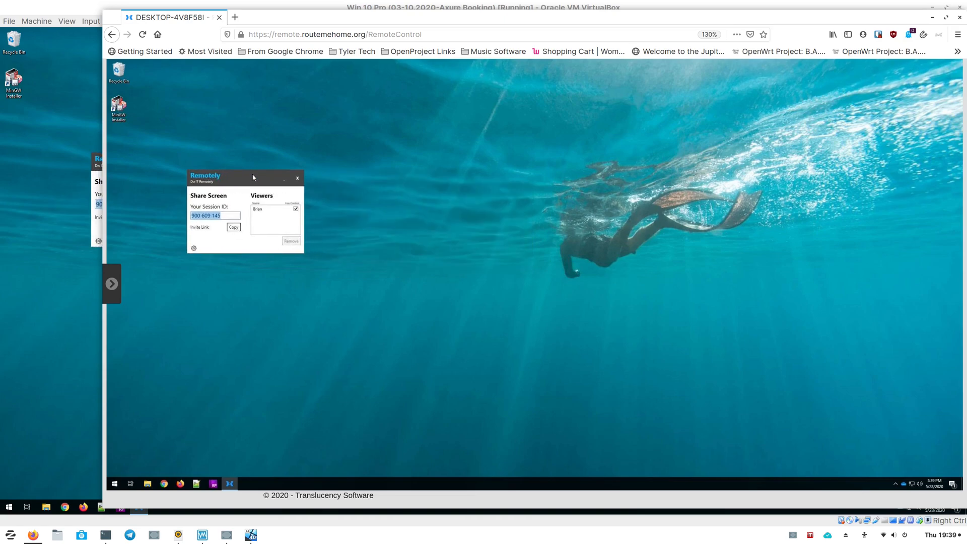
- Open a Command Prompt through the Run dialog in the remote session, then close it
click(114, 484)
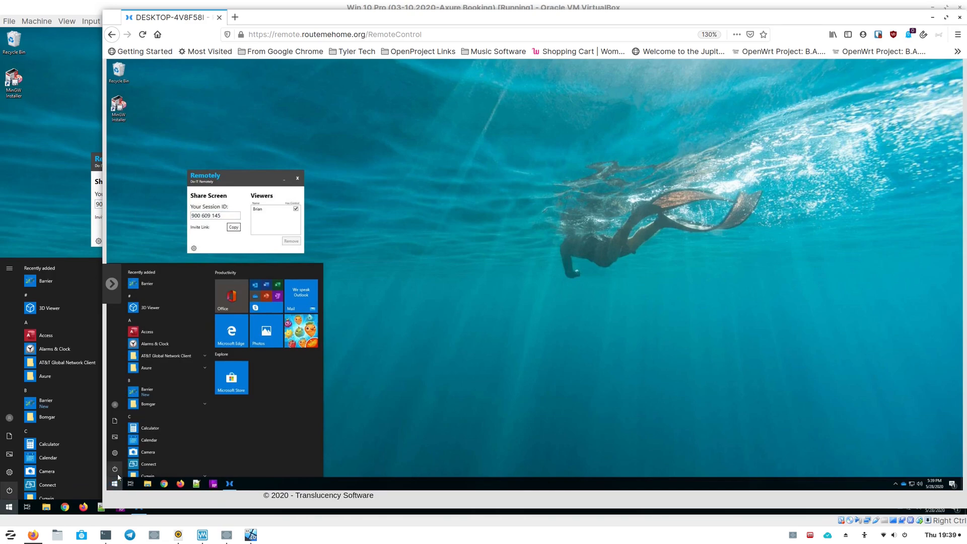
text(cmd)
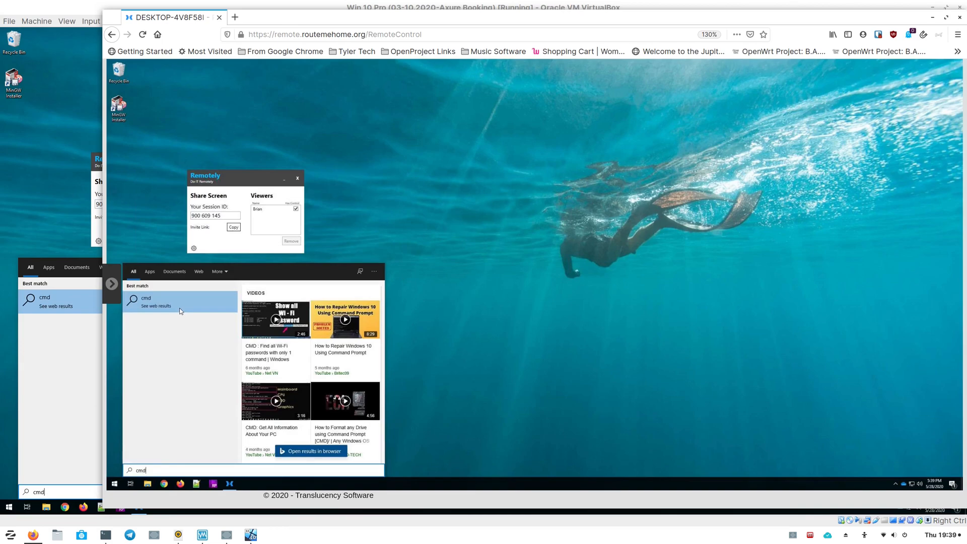
key(BackSpace)
key(BackSpace)
key(BackSpace)
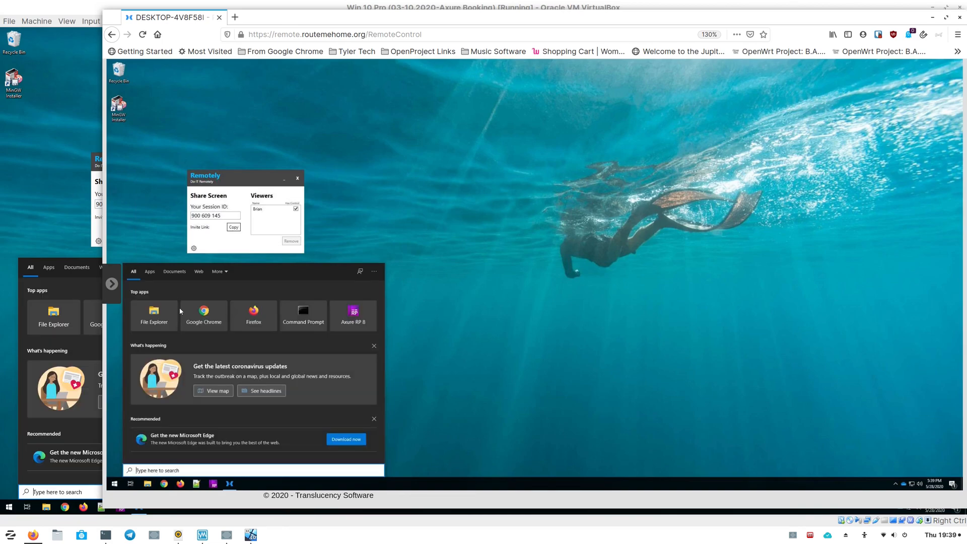
text(rum)
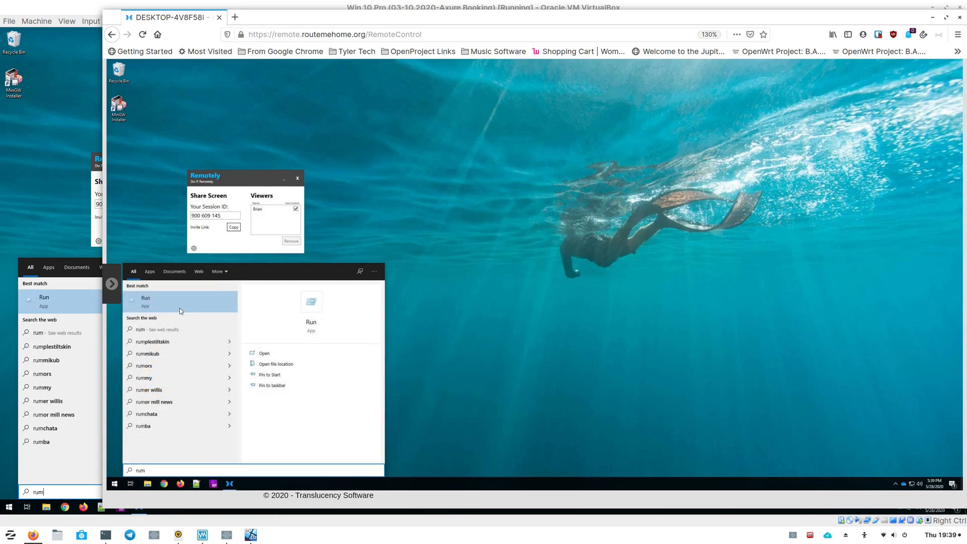
click(180, 304)
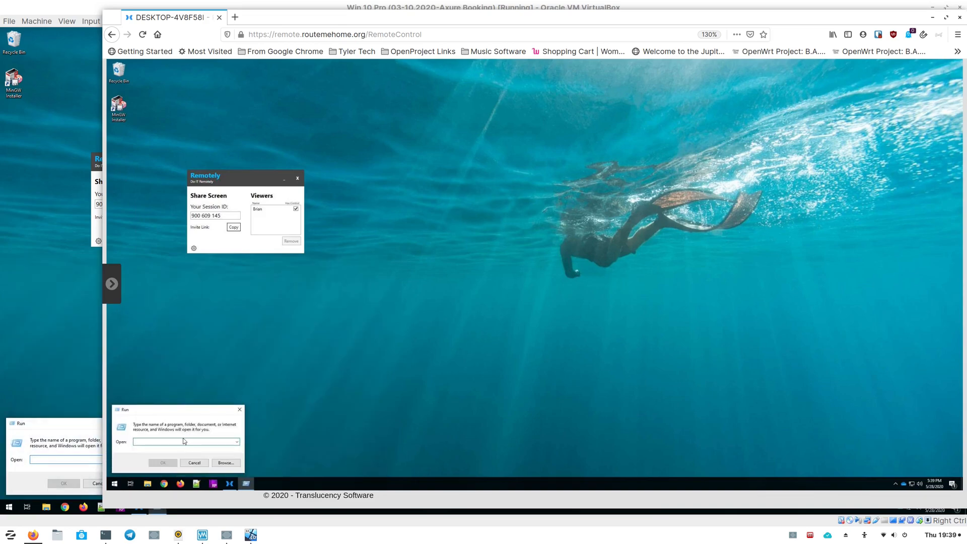
text(cmd)
key(Return)
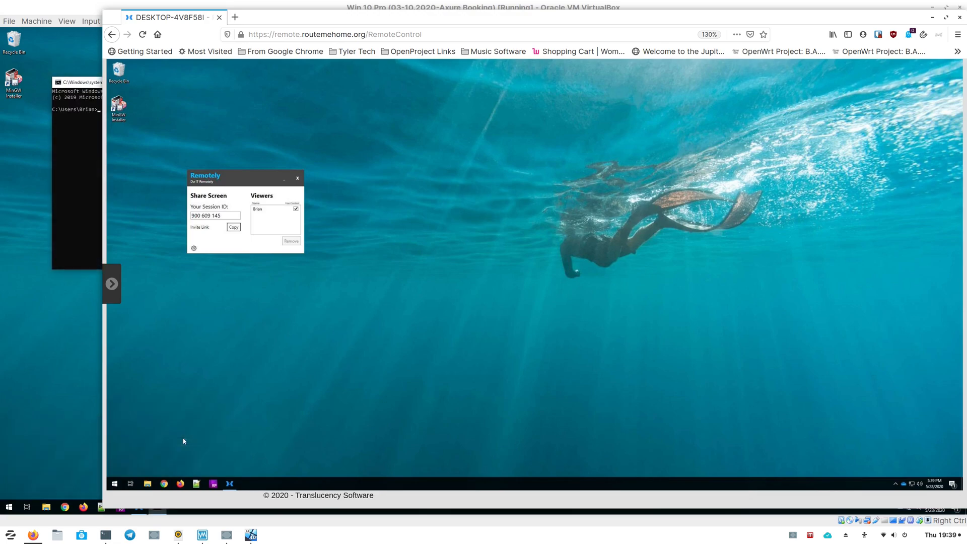
click(261, 176)
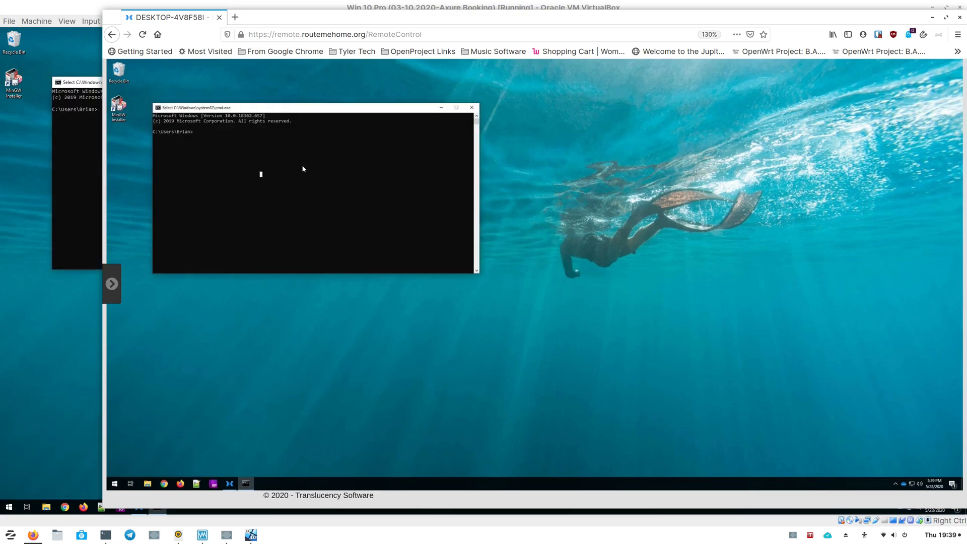
click(472, 107)
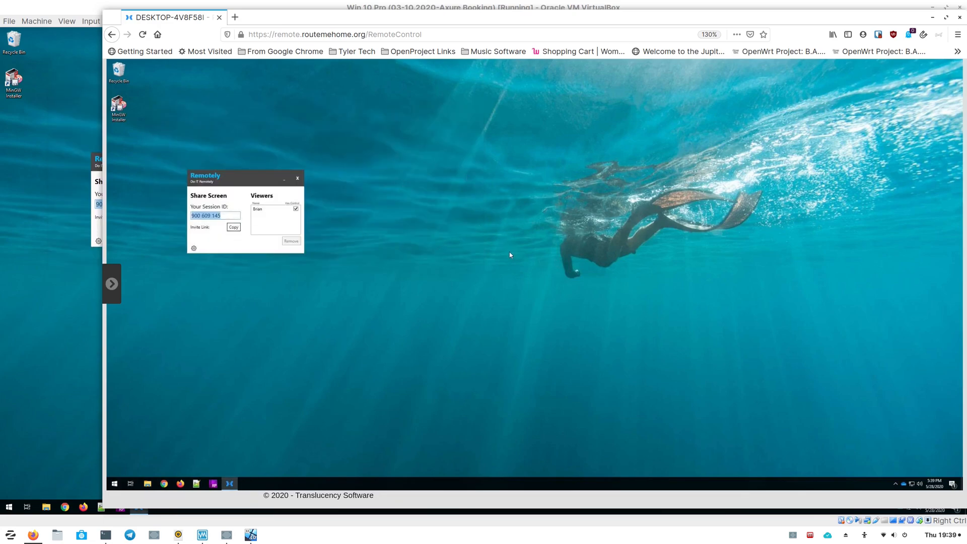
- Open the remote session's actions panel, enable Block Remote Input, and move the client window to test control
click(33, 272)
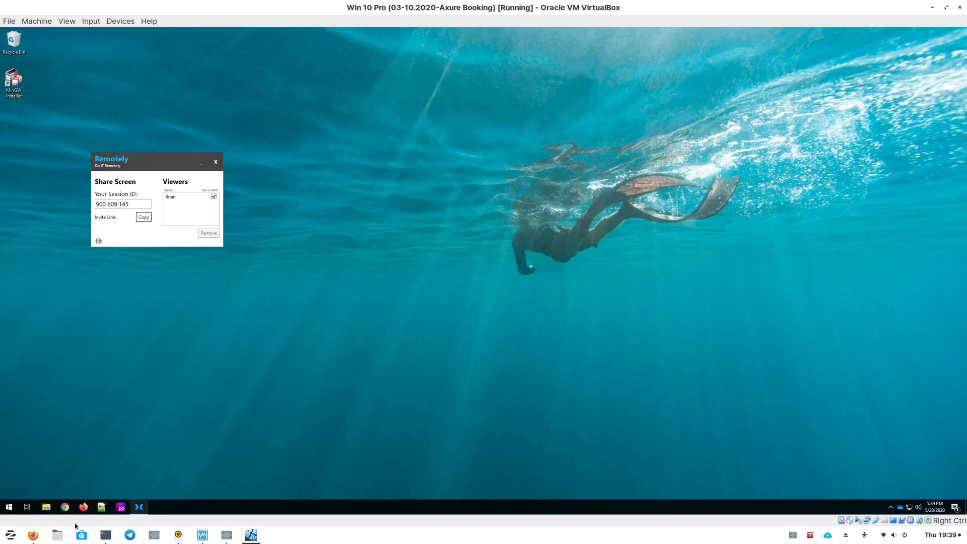
click(33, 537)
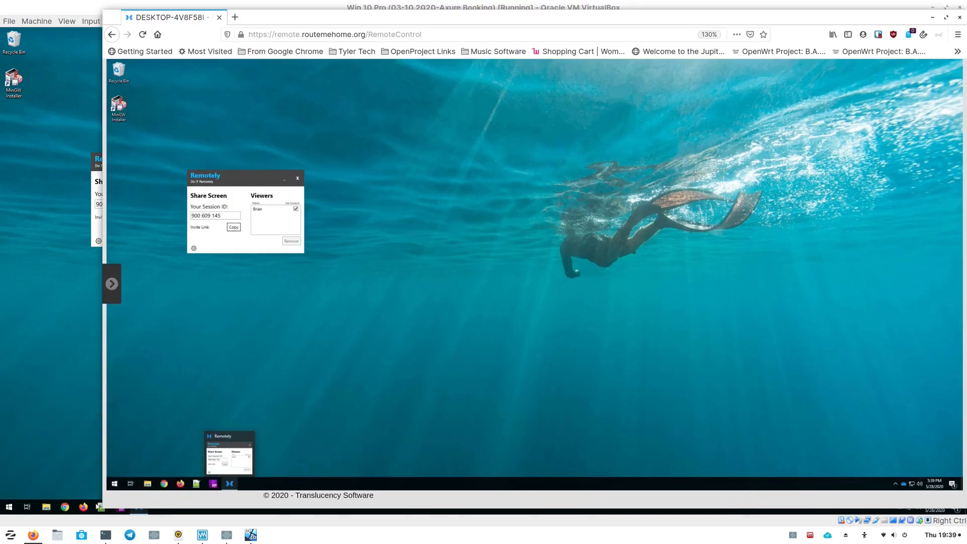
click(112, 284)
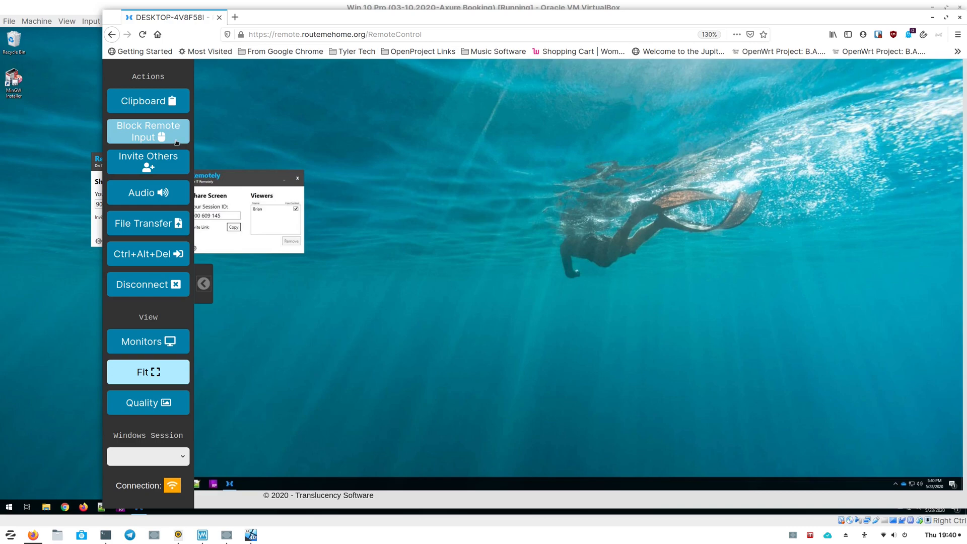
click(146, 135)
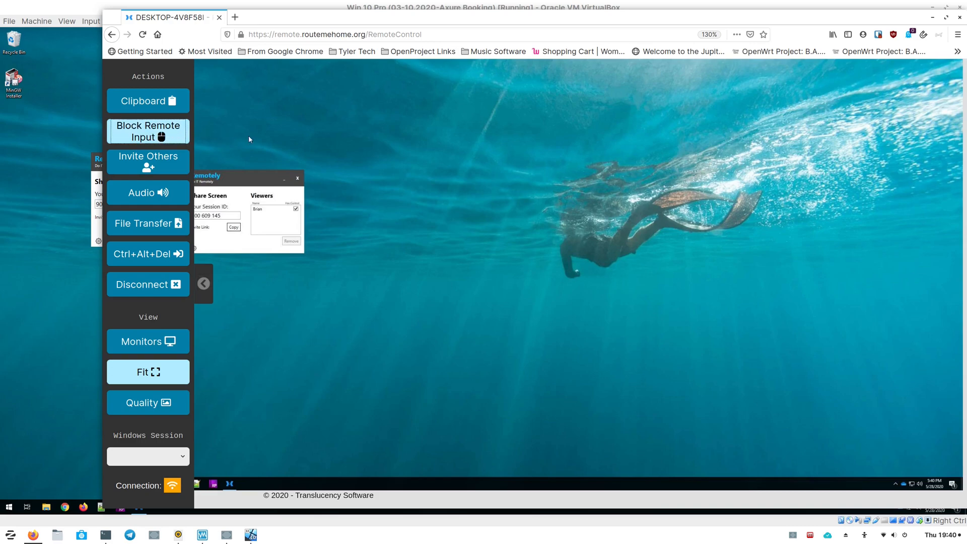
drag(238, 176, 291, 175)
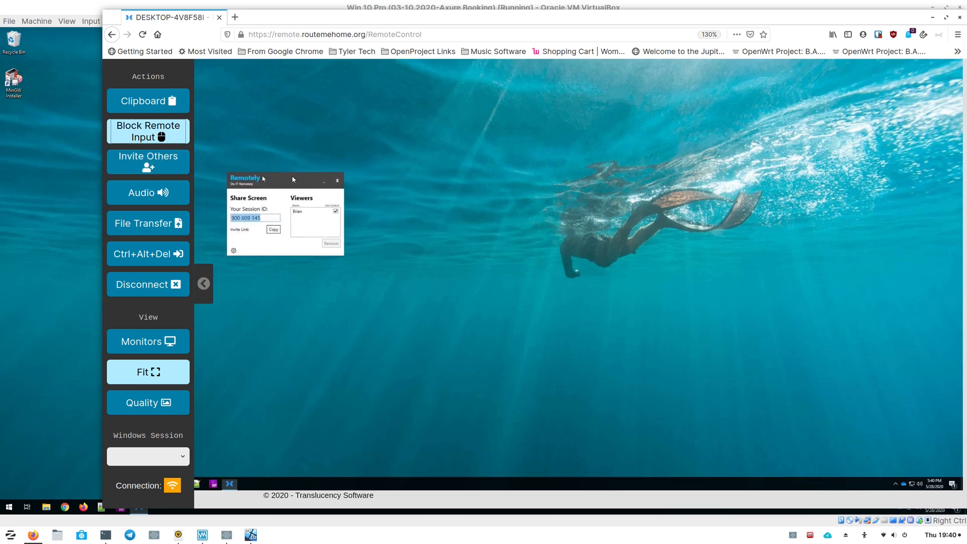
- Return from the remote machine's desktop to the web viewer and turn off Block Remote Input
click(91, 211)
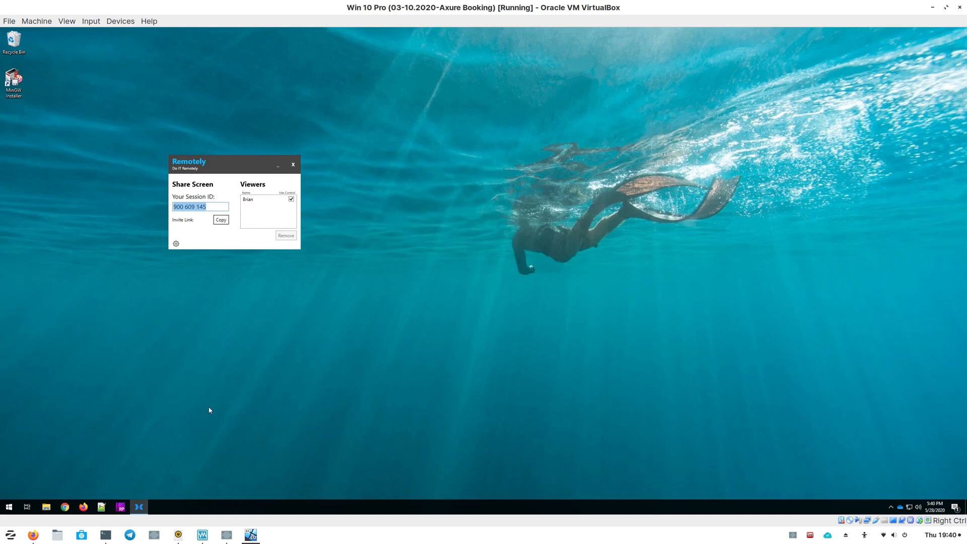
click(34, 535)
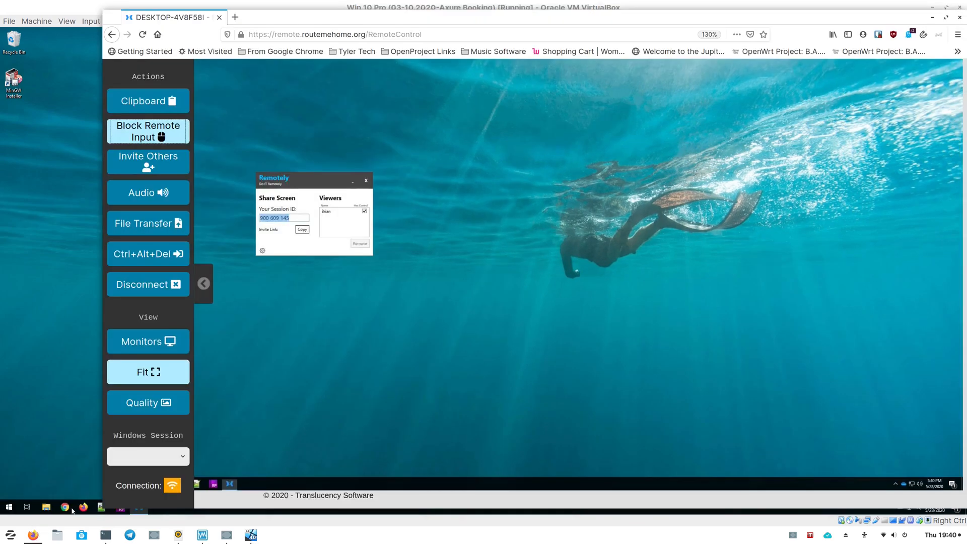
click(145, 133)
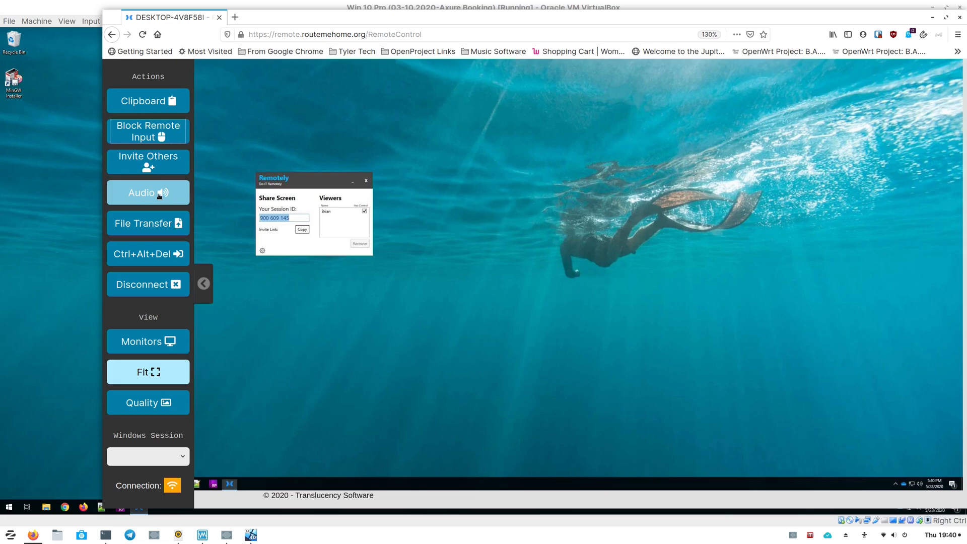
- Upload nginxdiagram.odp from the Documents folder to the remote machine with File Transfer
click(157, 230)
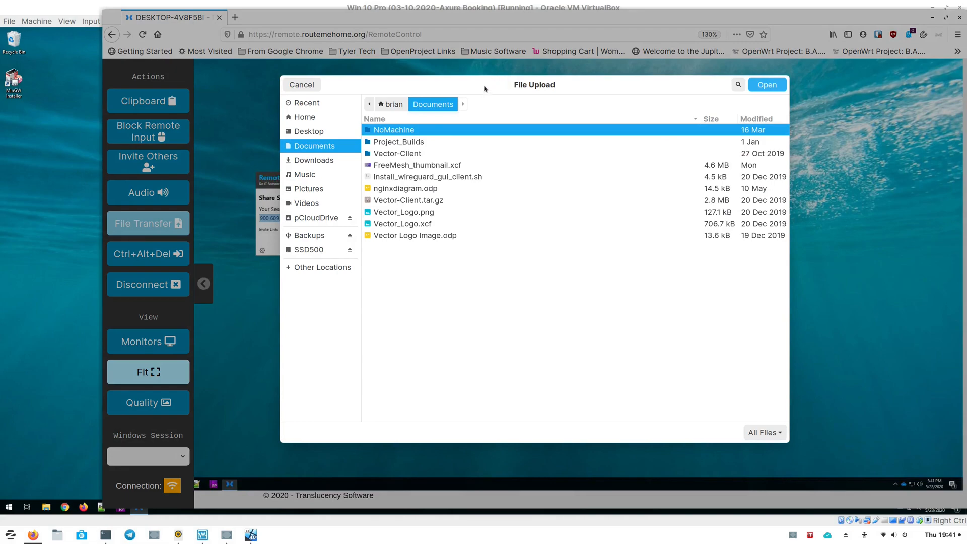
drag(485, 90, 459, 87)
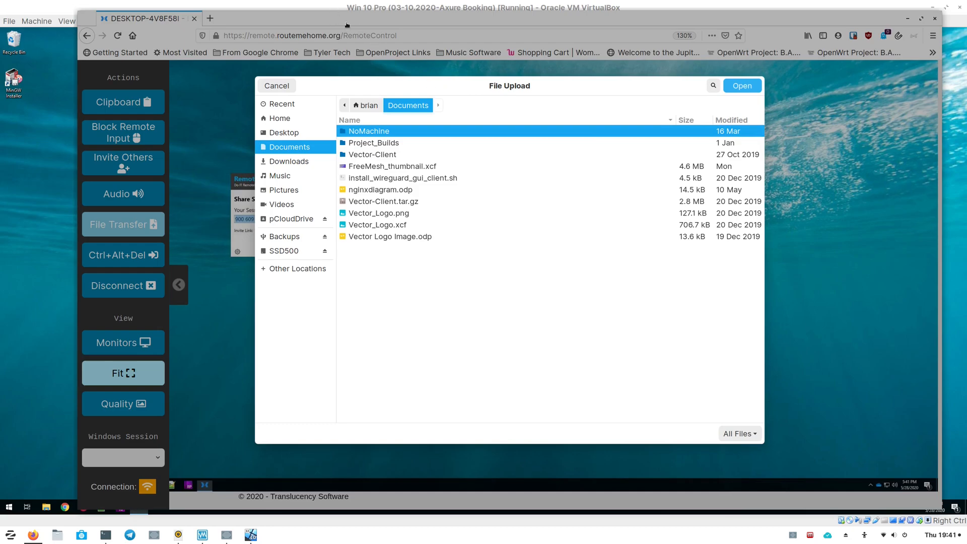
click(50, 218)
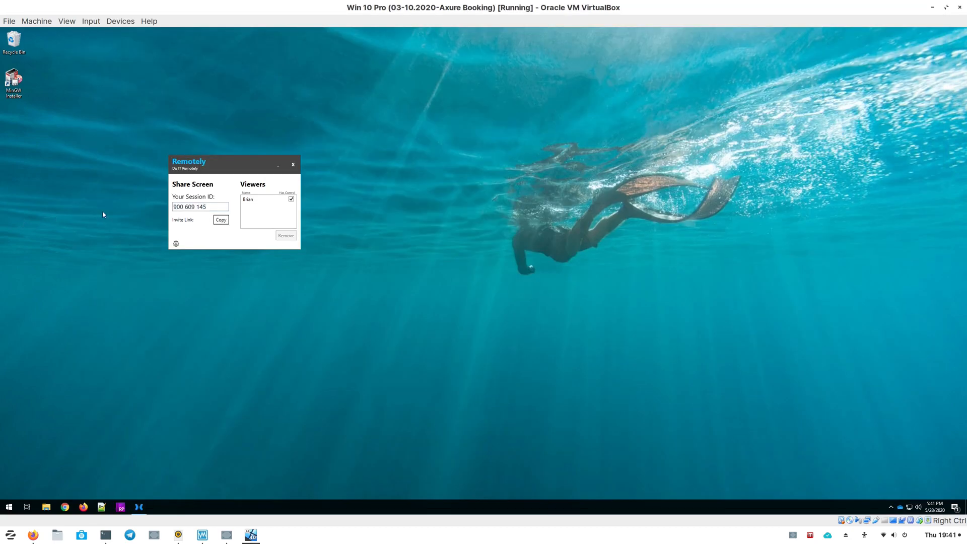
click(33, 534)
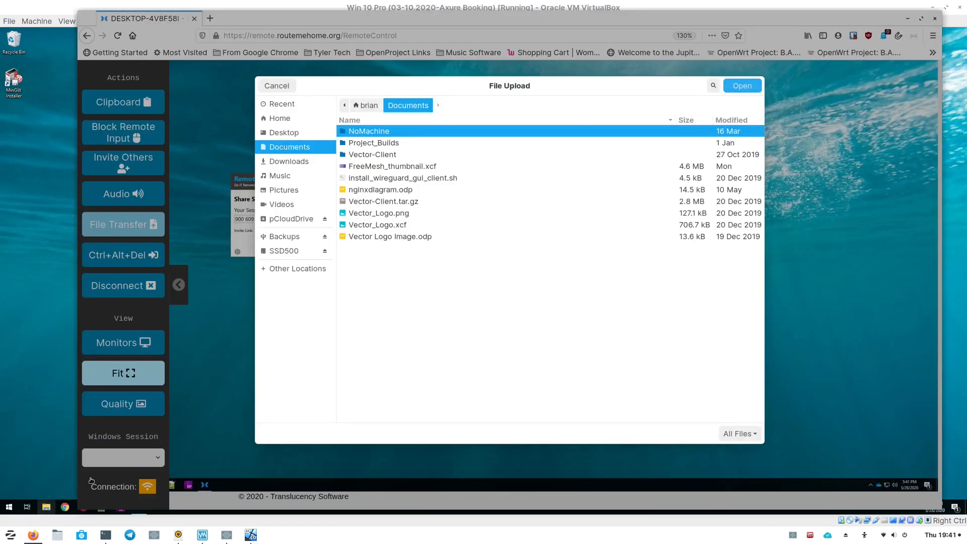
double_click(389, 191)
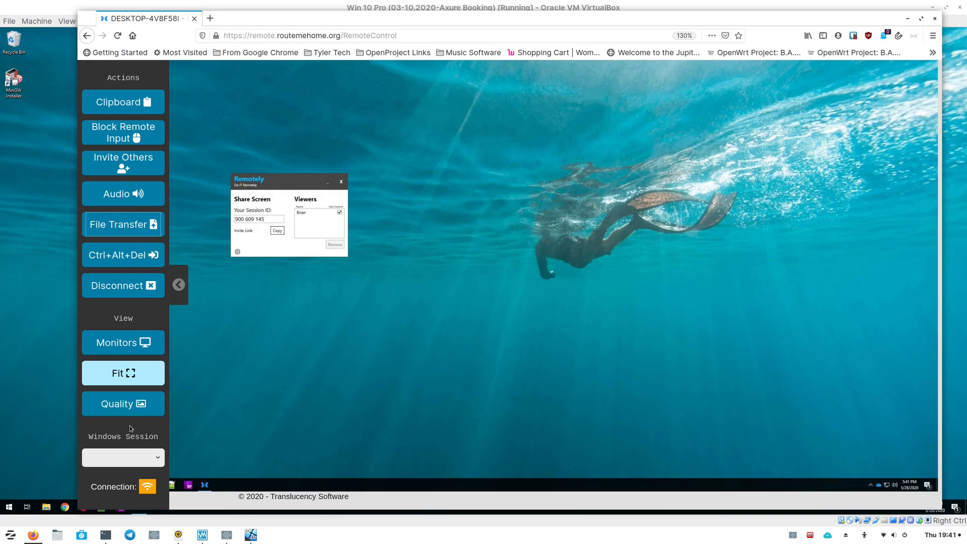
- Collapse and reopen the actions panel, then send Ctrl+Alt+Del to the remote machine
click(125, 223)
click(179, 284)
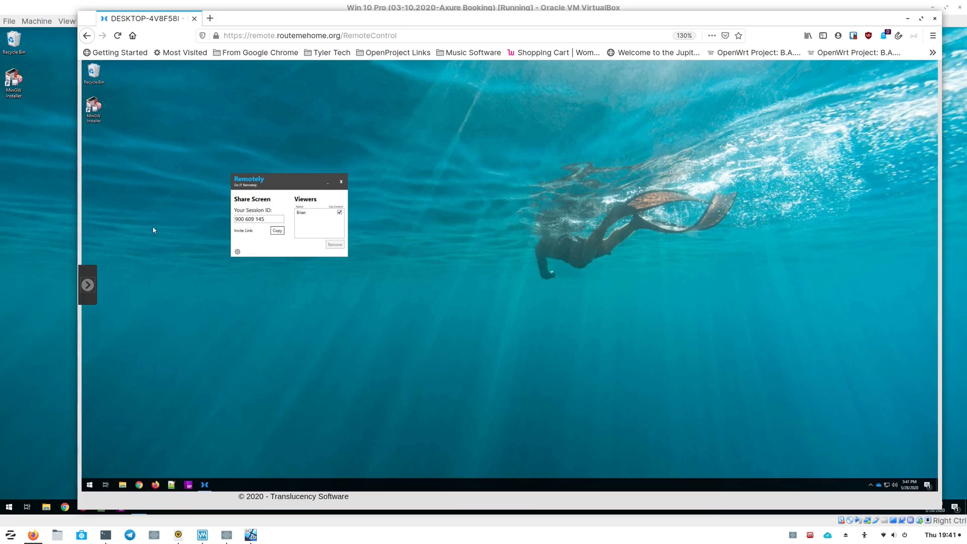
click(91, 292)
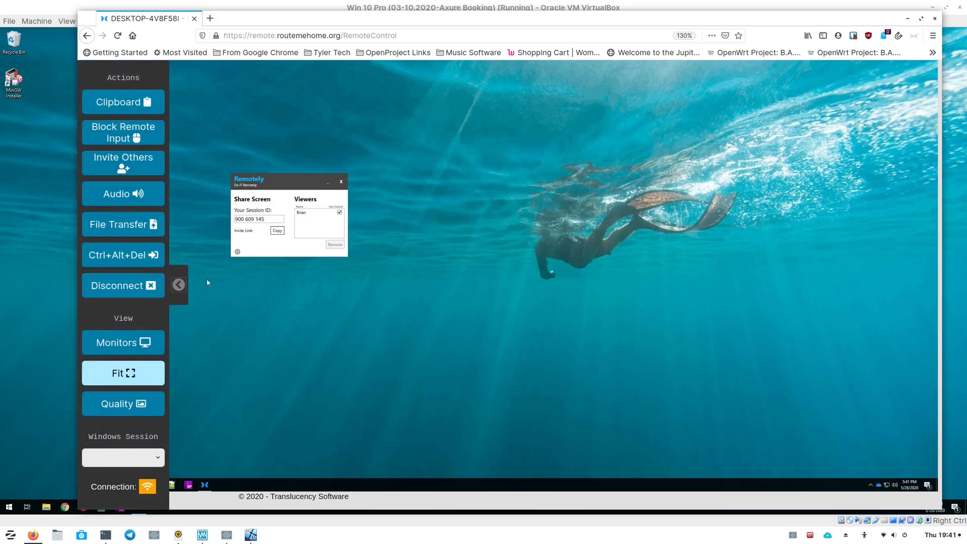
click(146, 258)
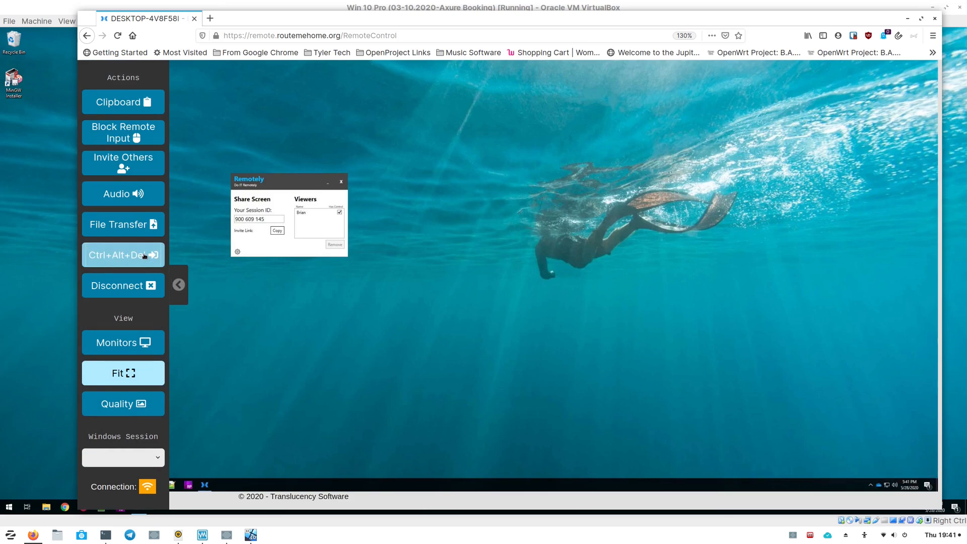
click(145, 256)
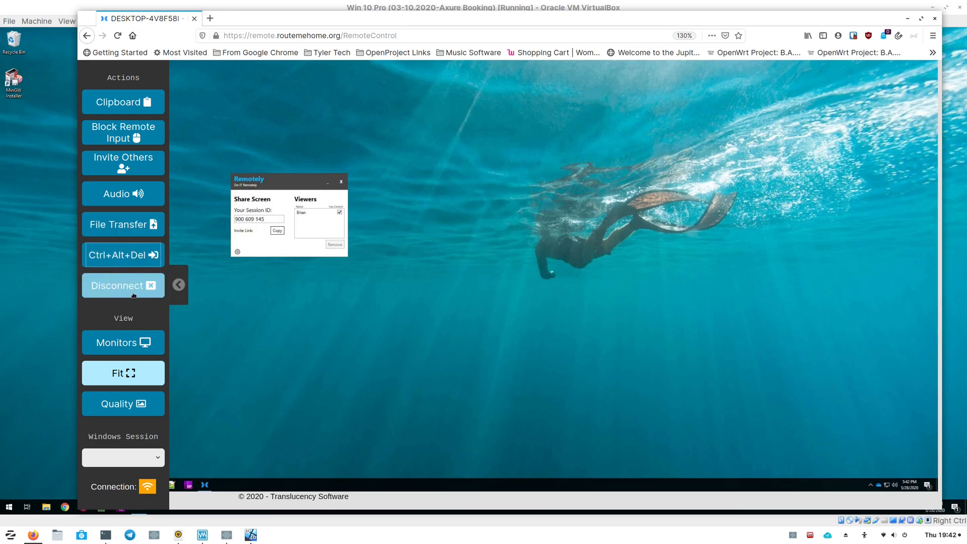
- Open the monitor selector and toggle Fit off and back on to compare the view scaling
click(130, 347)
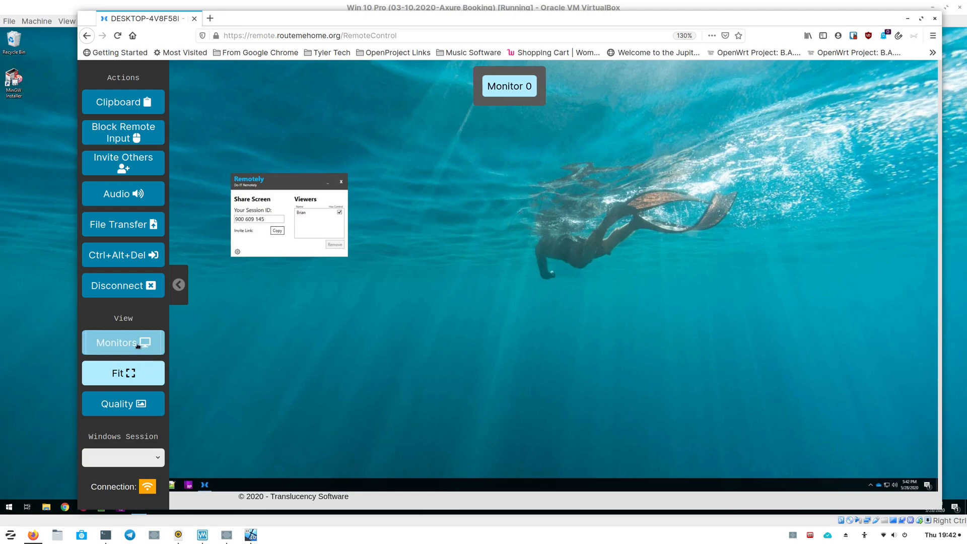
click(137, 378)
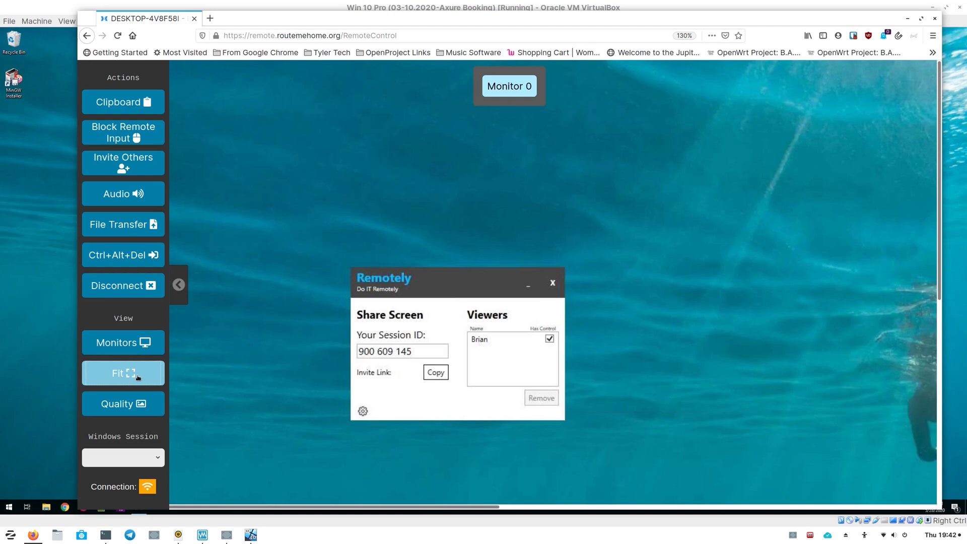
click(137, 377)
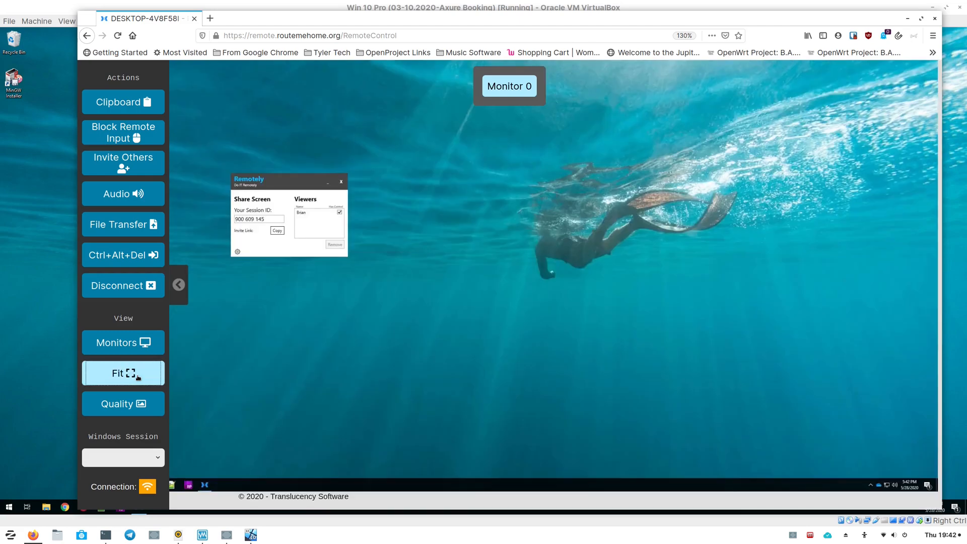
- Disable Auto Adjust for image quality and lower the Image Quality slider
click(130, 410)
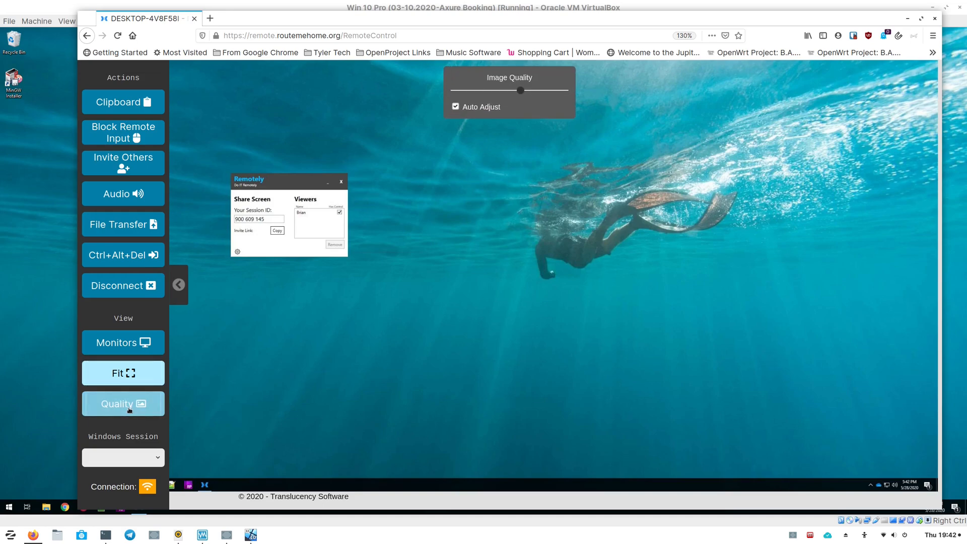
click(456, 107)
drag(522, 92, 492, 92)
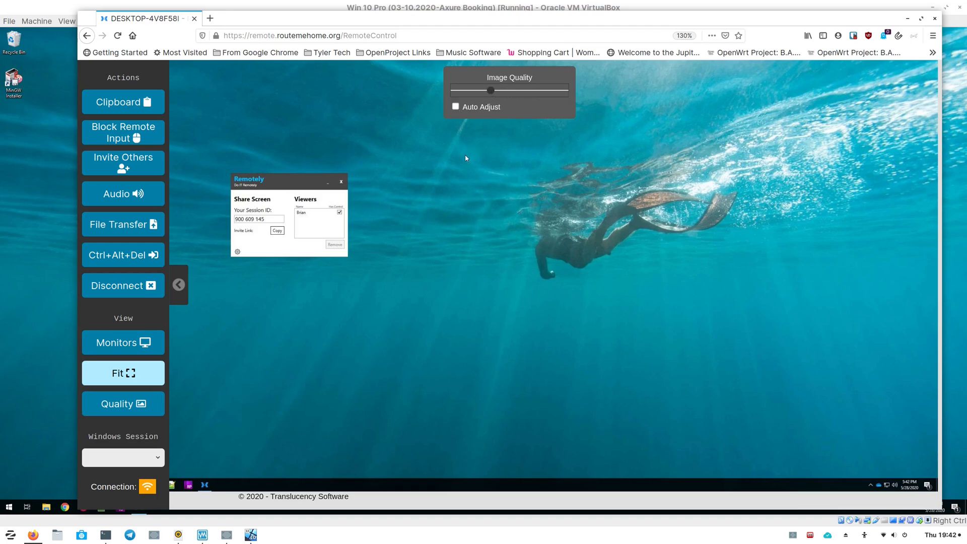
- Collapse the actions panel and move the Remotely client window to the left of the remote desktop
click(178, 285)
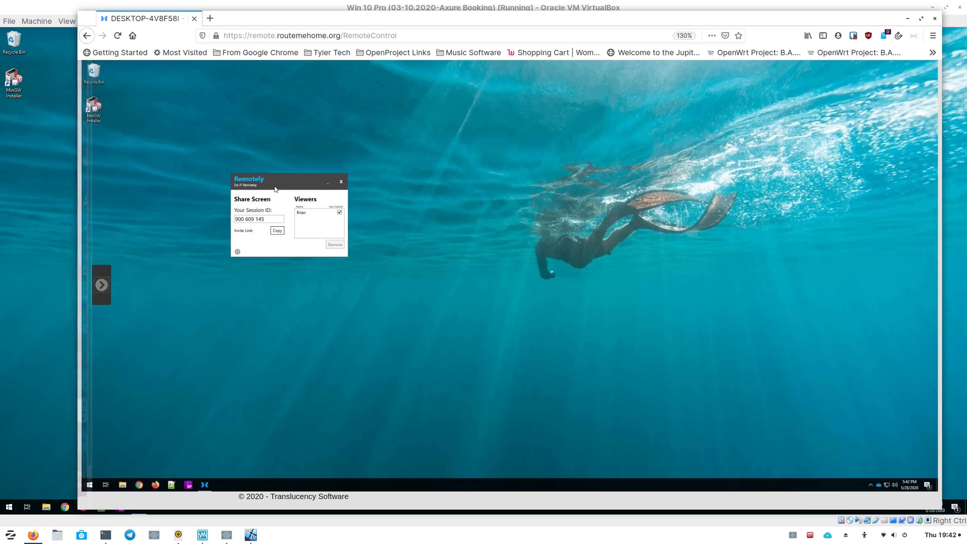
drag(266, 181, 357, 178)
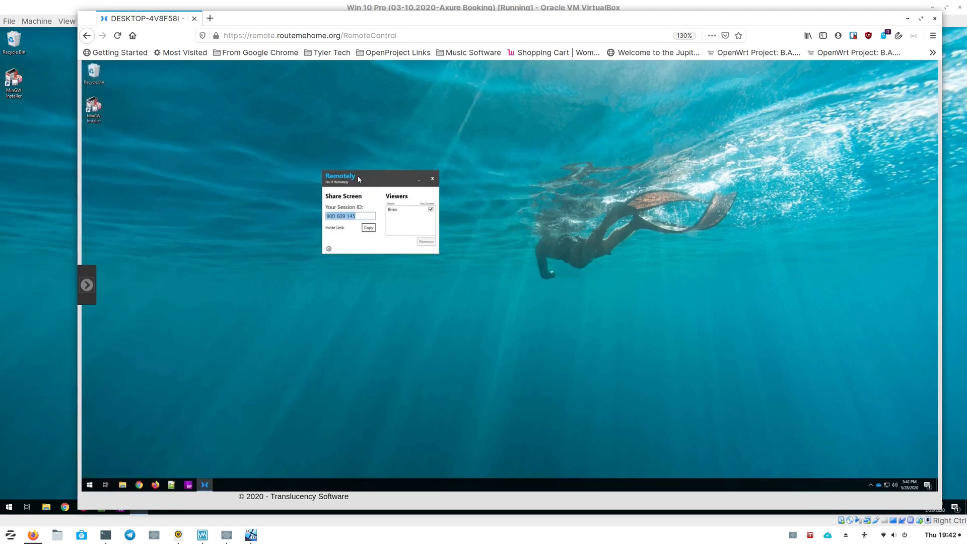
mouse_move(157, 174)
mouse_down()
mouse_move(126, 171)
mouse_move(336, 176)
mouse_move(123, 185)
mouse_move(158, 186)
mouse_up()
drag(226, 188, 199, 179)
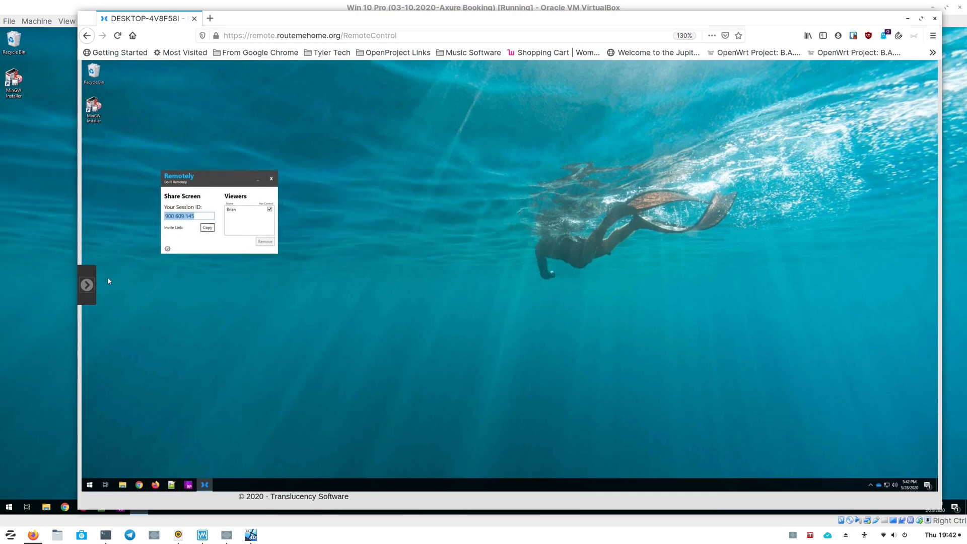
- Examine the Windows Session list in the actions panel, then collapse and reopen the panel
click(87, 285)
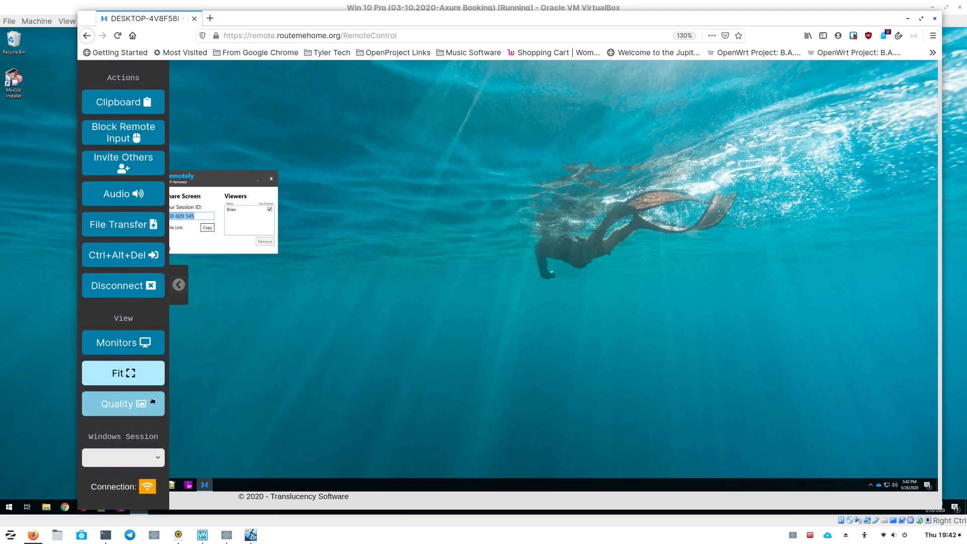
click(157, 460)
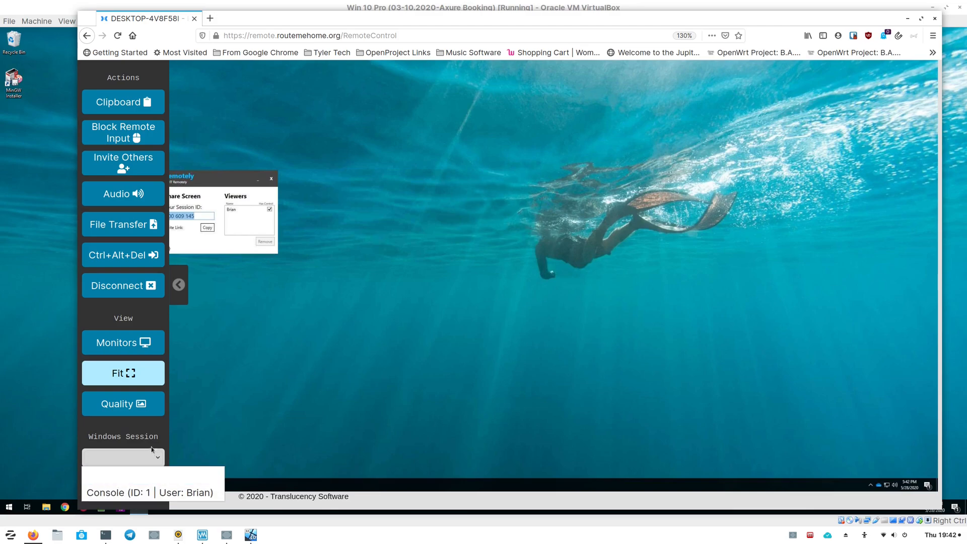
click(154, 452)
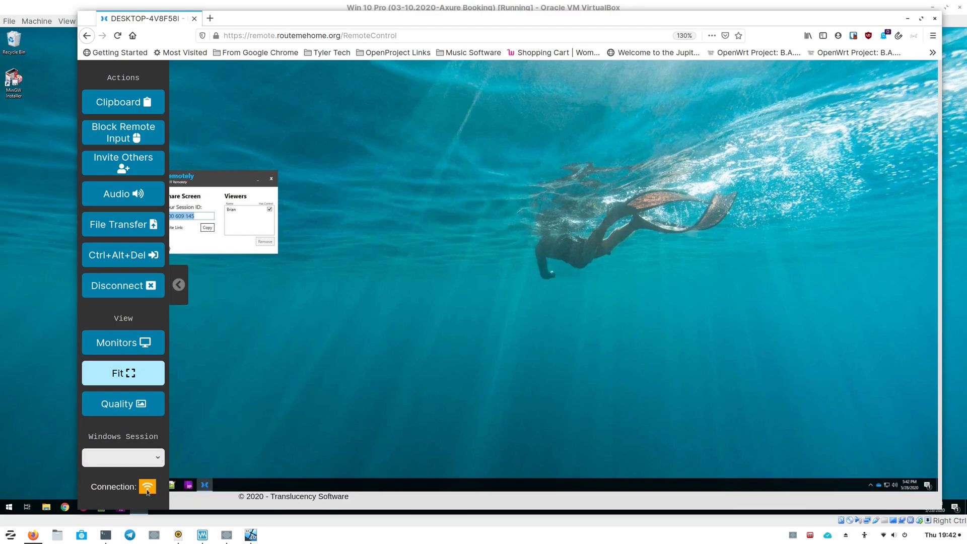
mouse_move(149, 491)
click(180, 292)
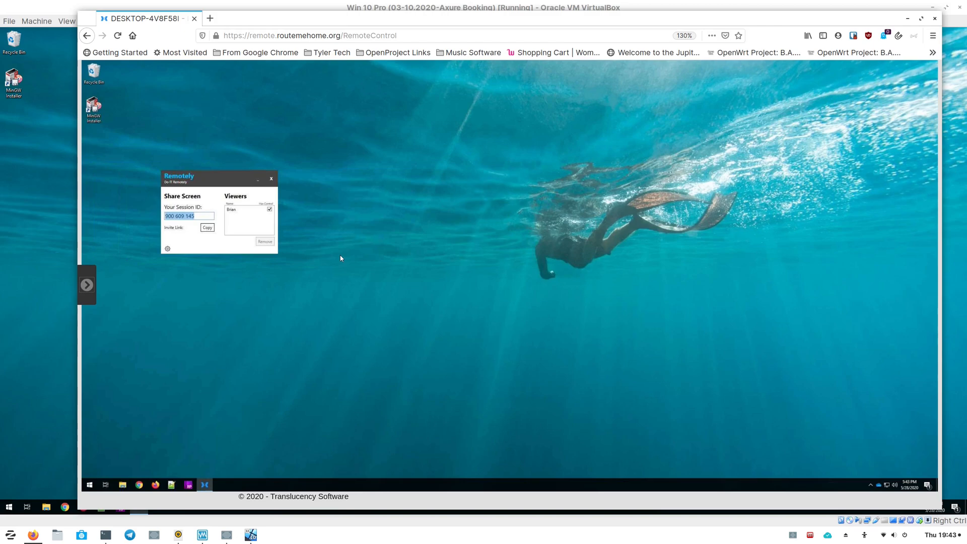
click(87, 284)
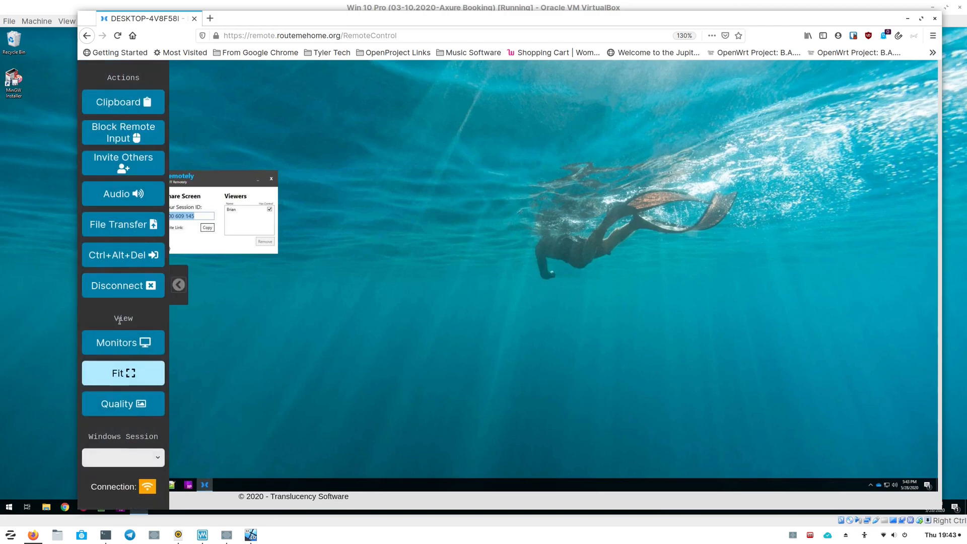
- Disconnect from the remote machine, closing the viewer tab and the Remotely client window on Windows
click(121, 285)
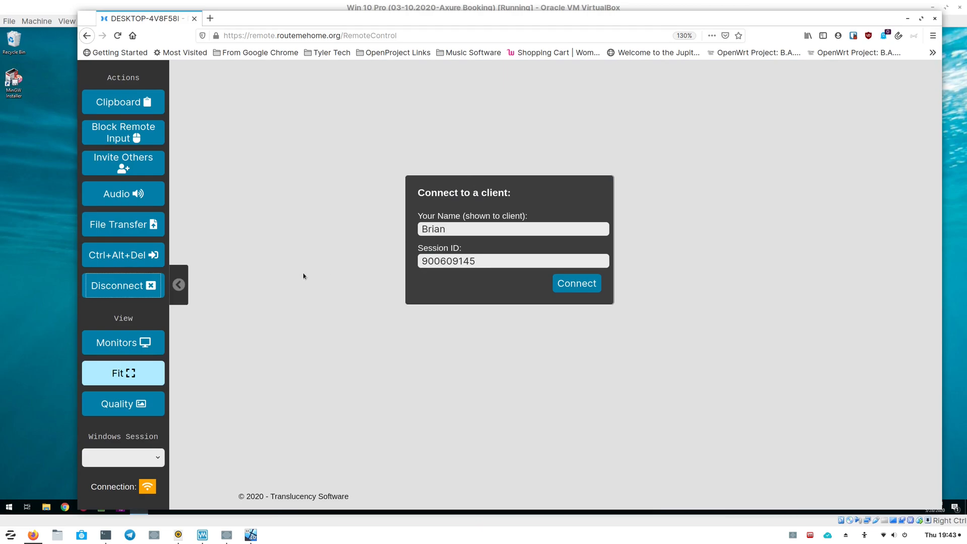
click(184, 288)
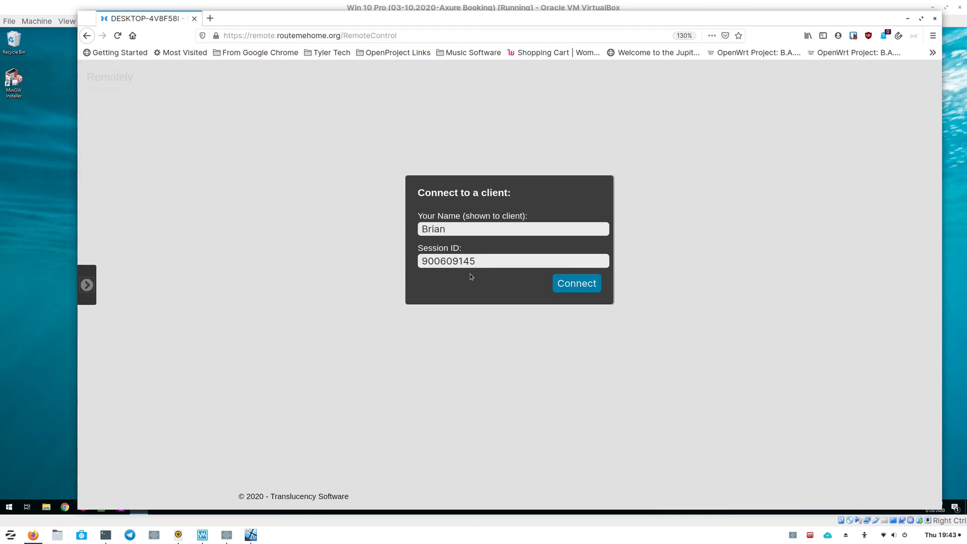
click(195, 20)
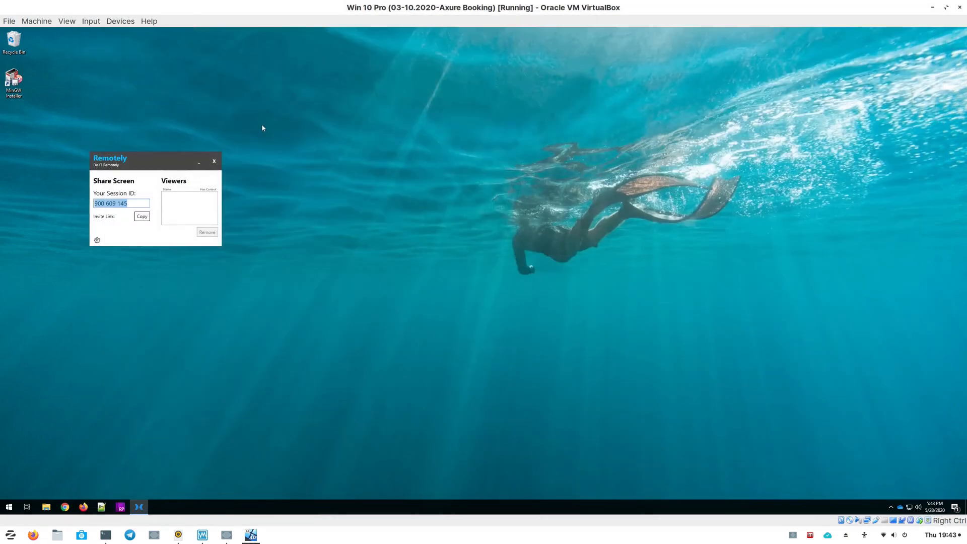
click(214, 162)
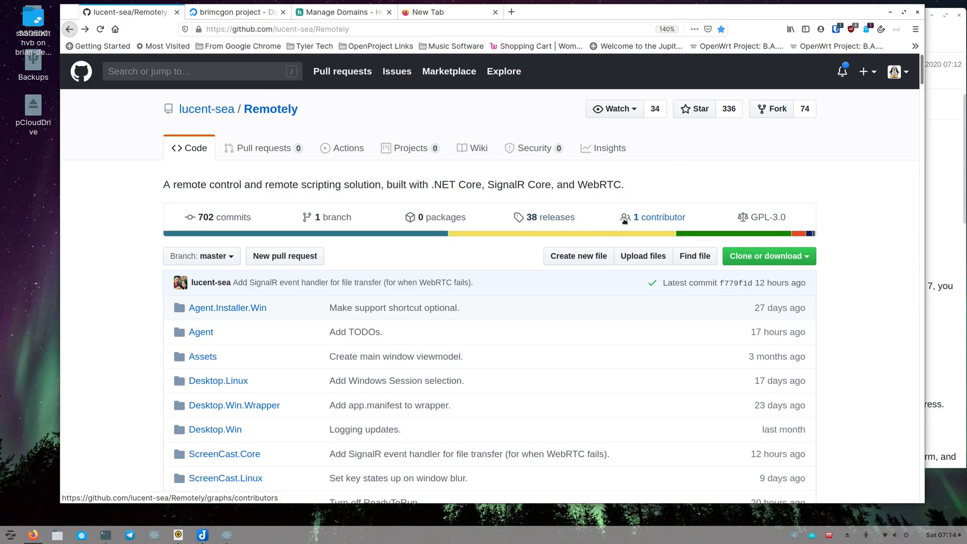
- Open the Remotely repository's Releases page on GitHub and scroll to the latest release's assets
mouse_move(636, 220)
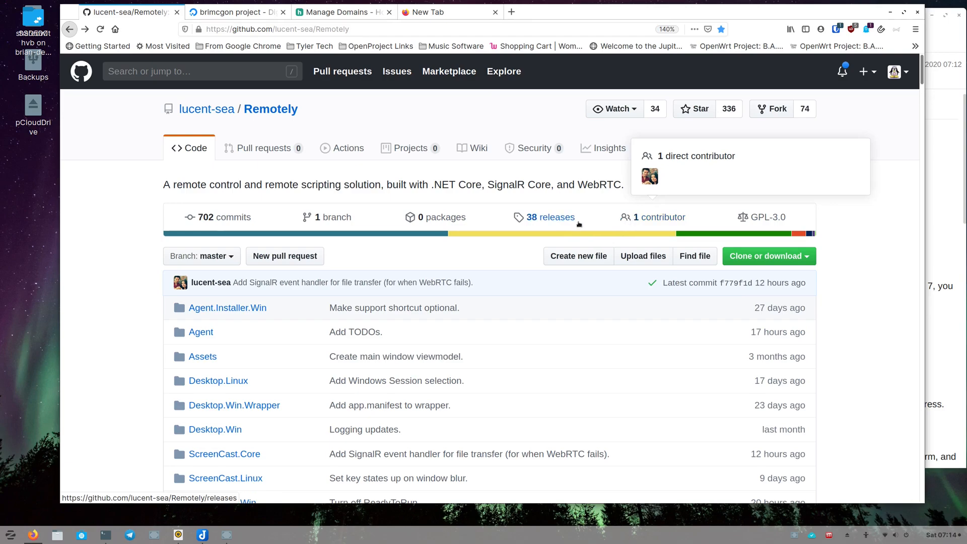
click(576, 225)
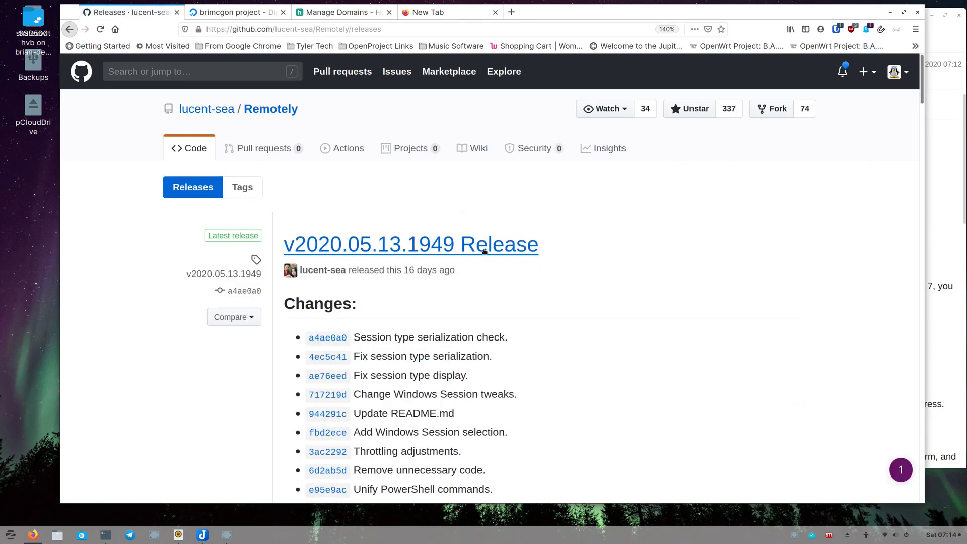
scroll(492, 245, down, 2)
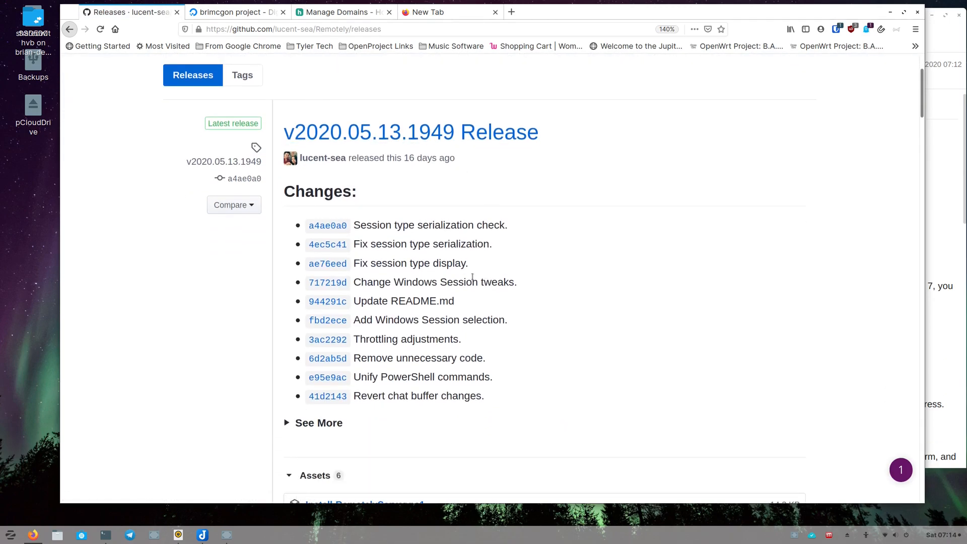
scroll(461, 273, down, 3)
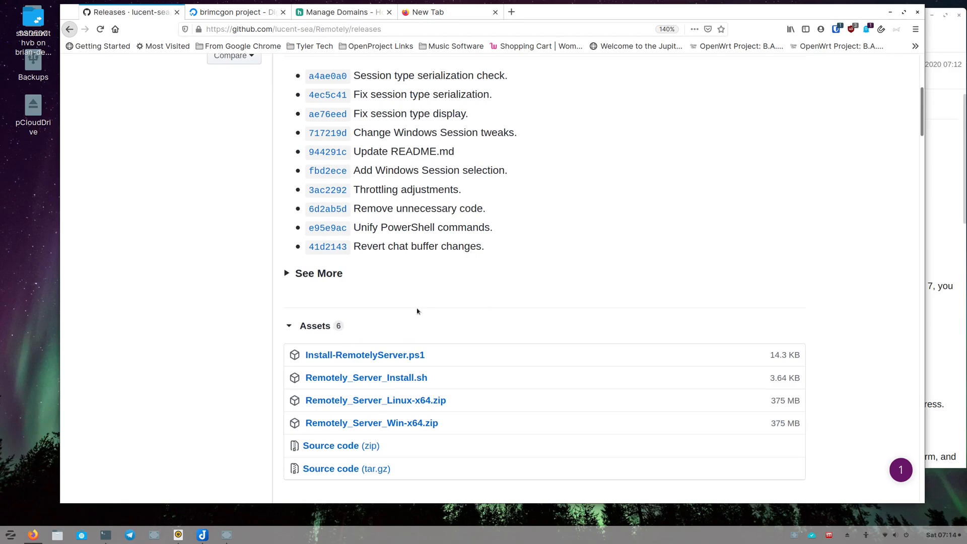
scroll(416, 309, down, 2)
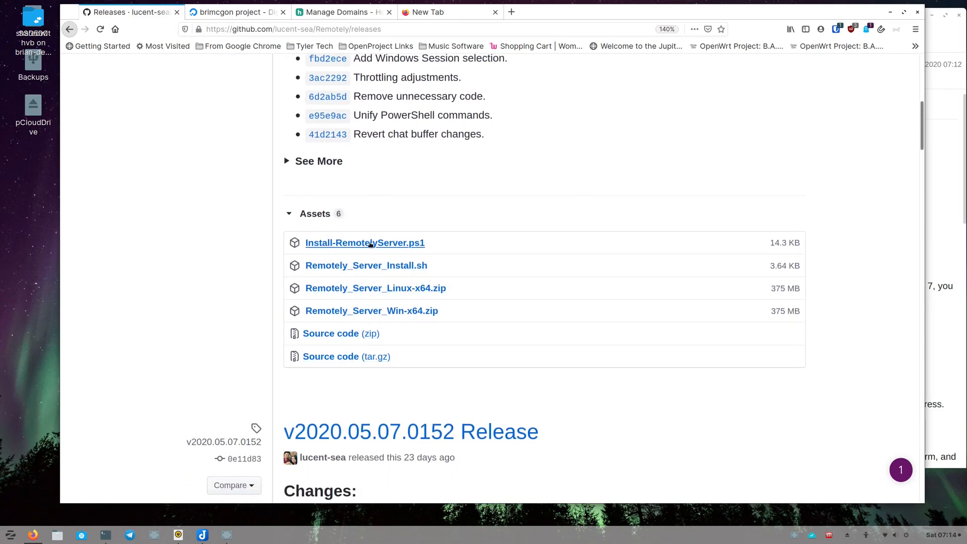
scroll(422, 226, up, 4)
scroll(416, 328, down, 3)
scroll(416, 329, down, 1)
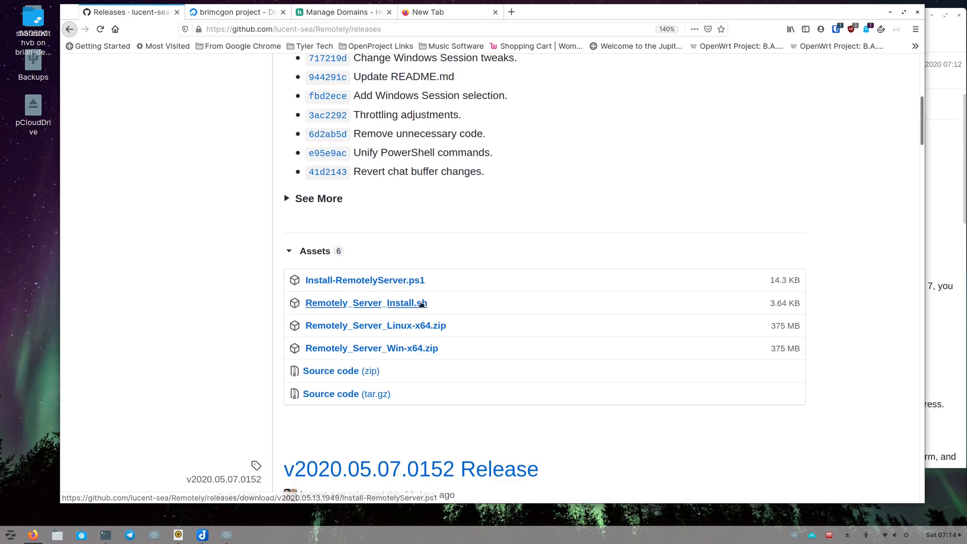
- Copy the download link of the Remotely_Server_Install.sh release asset
middle_click(400, 304)
right_click(398, 304)
key(Escape)
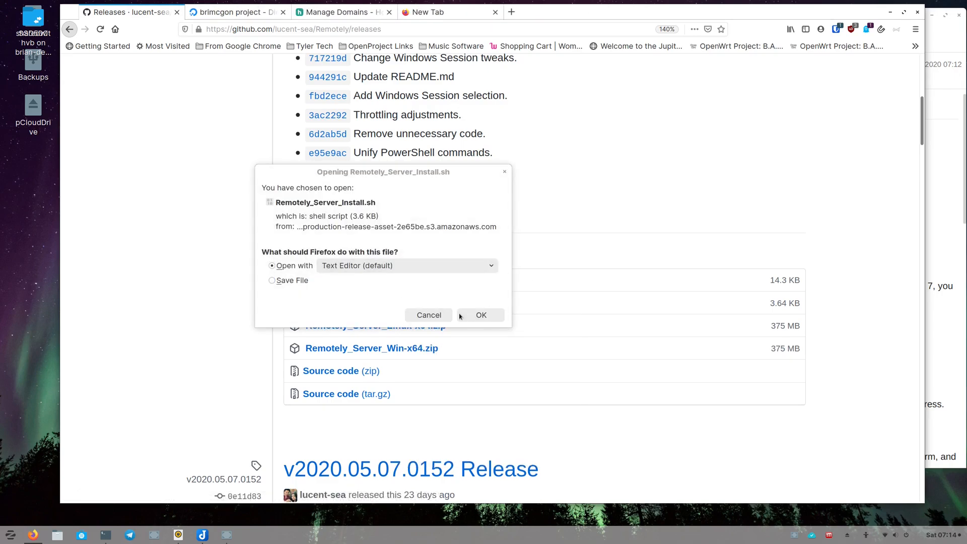
click(468, 316)
right_click(387, 304)
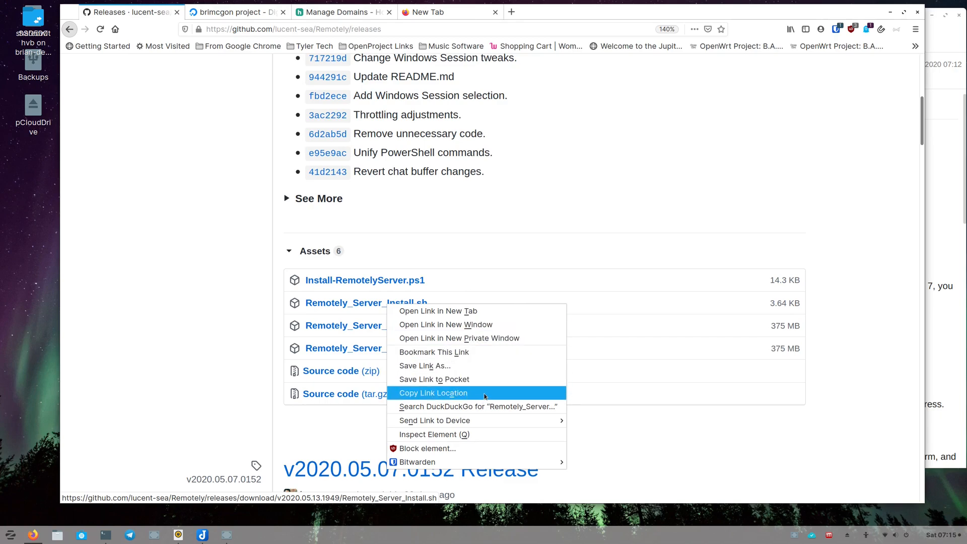
click(441, 264)
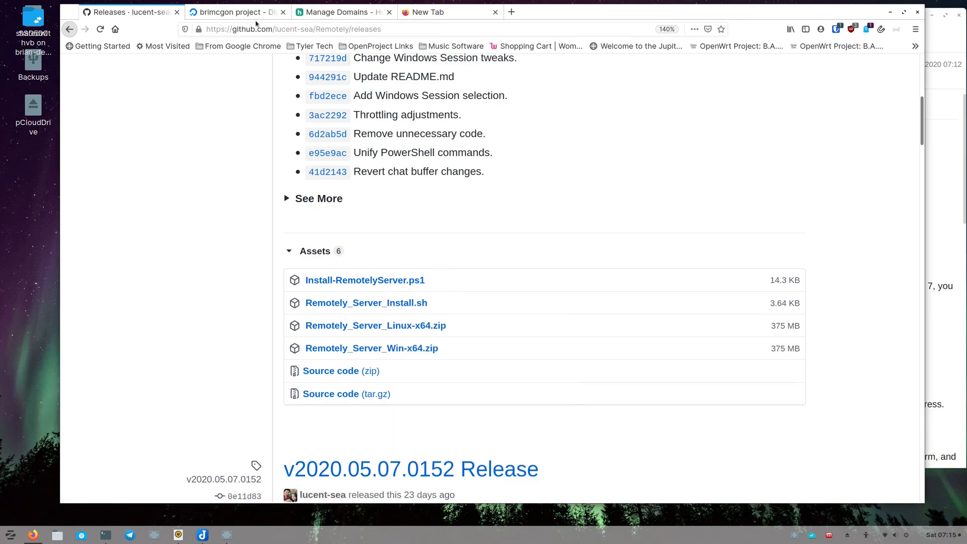
- Start creating a new Ubuntu 18.04.3 droplet and choose the 1 GB, 1 vCPU Standard plan
click(231, 15)
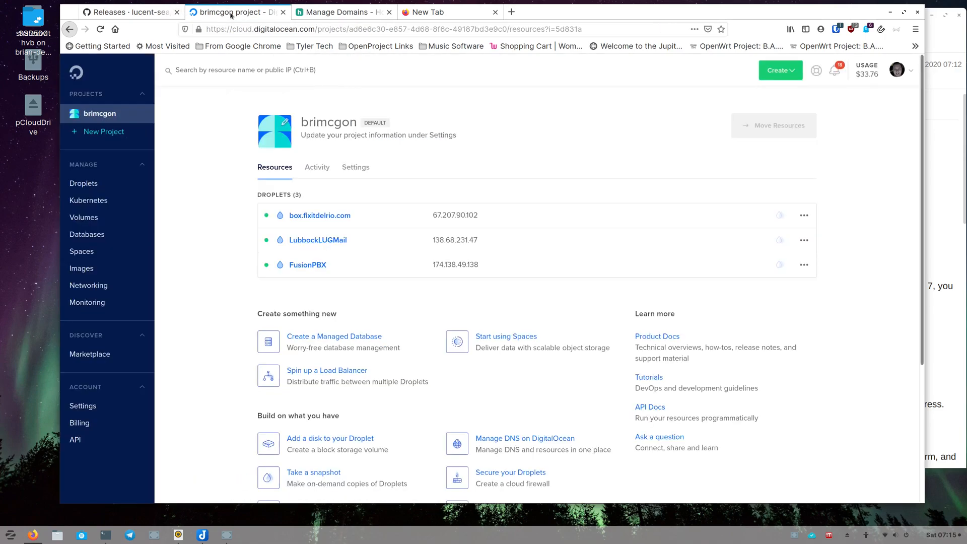
click(782, 71)
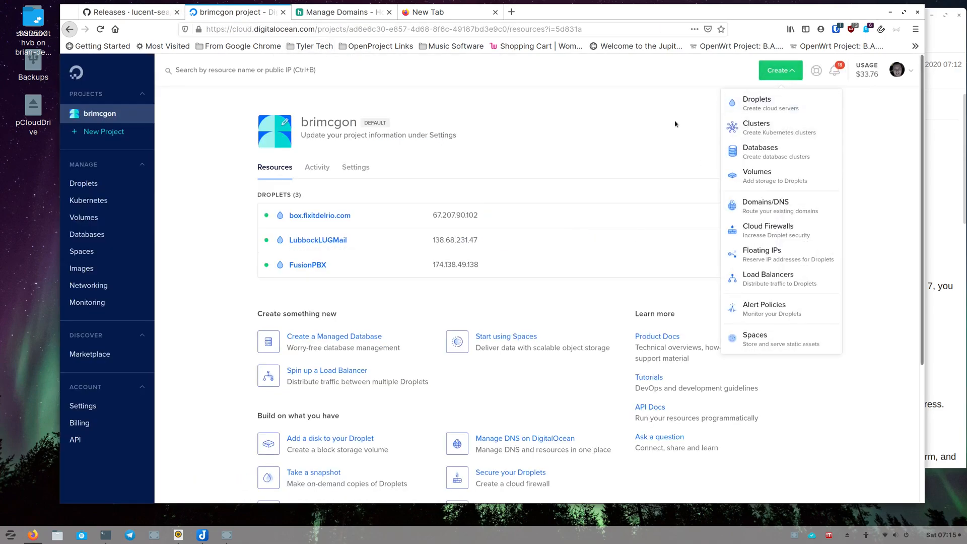
click(768, 100)
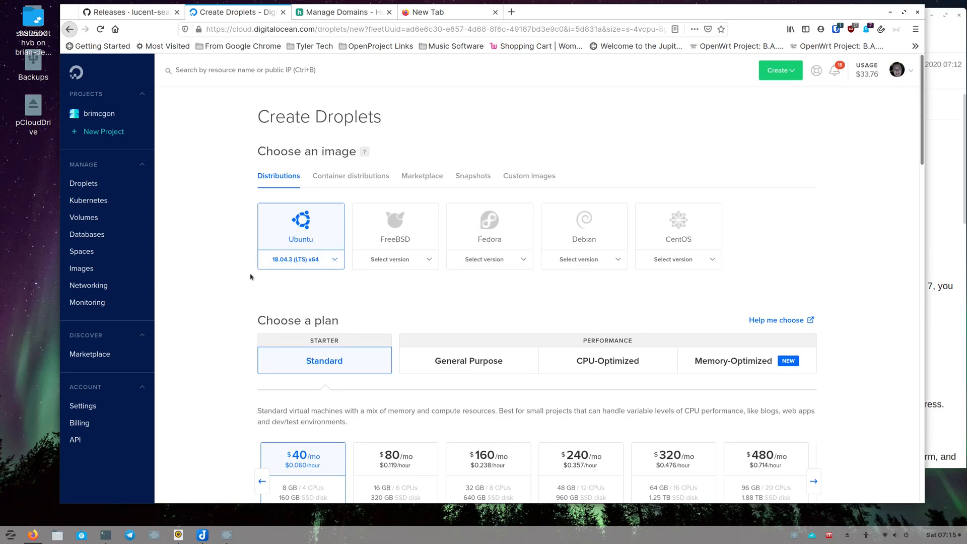
scroll(248, 278, down, 3)
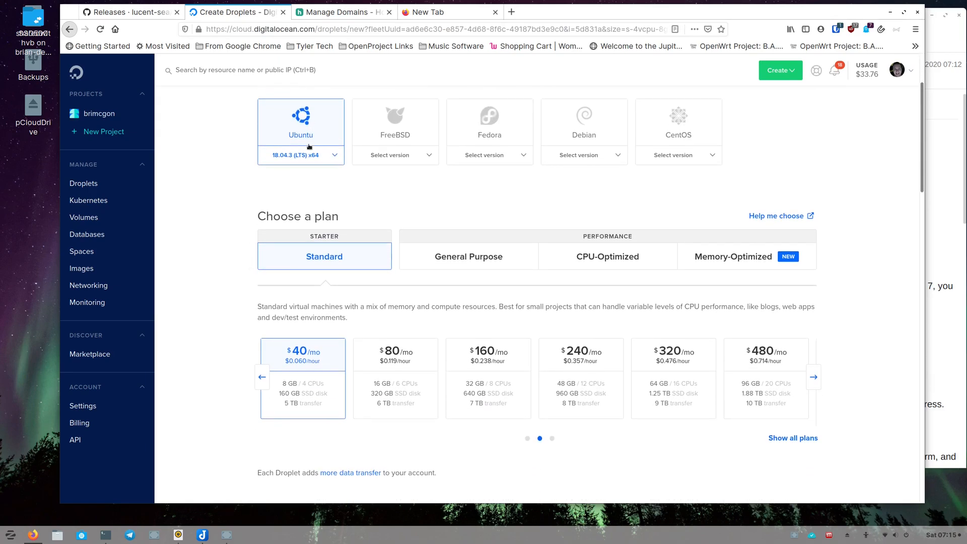
scroll(248, 312, down, 2)
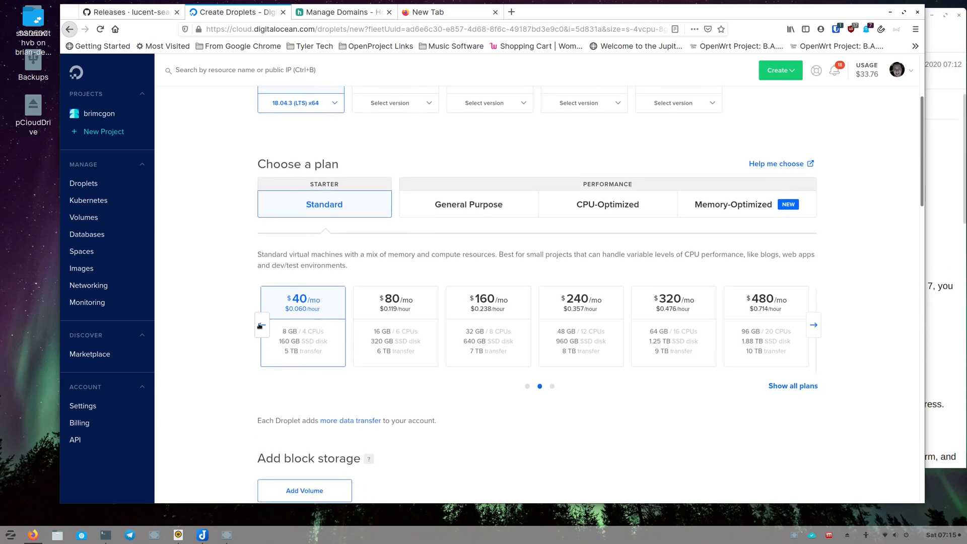
click(260, 327)
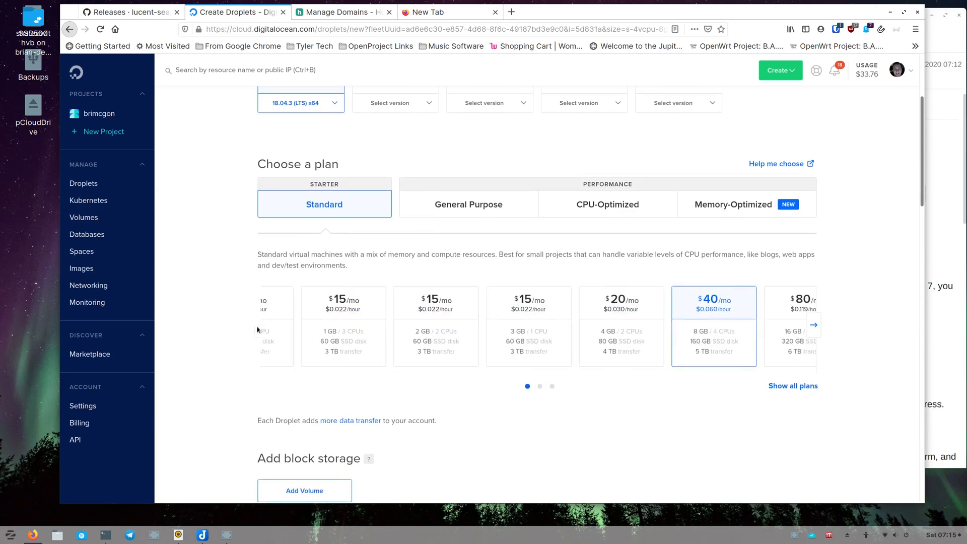
click(263, 325)
- Select the Dell-Lt-Zorin and iMac New SSH keys for the droplet's authentication
scroll(227, 283, down, 5)
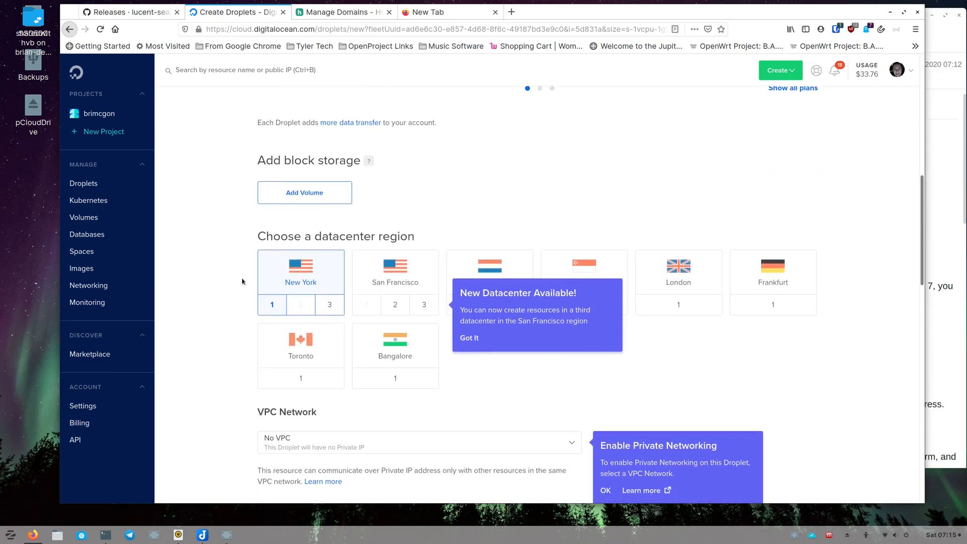
scroll(245, 277, down, 3)
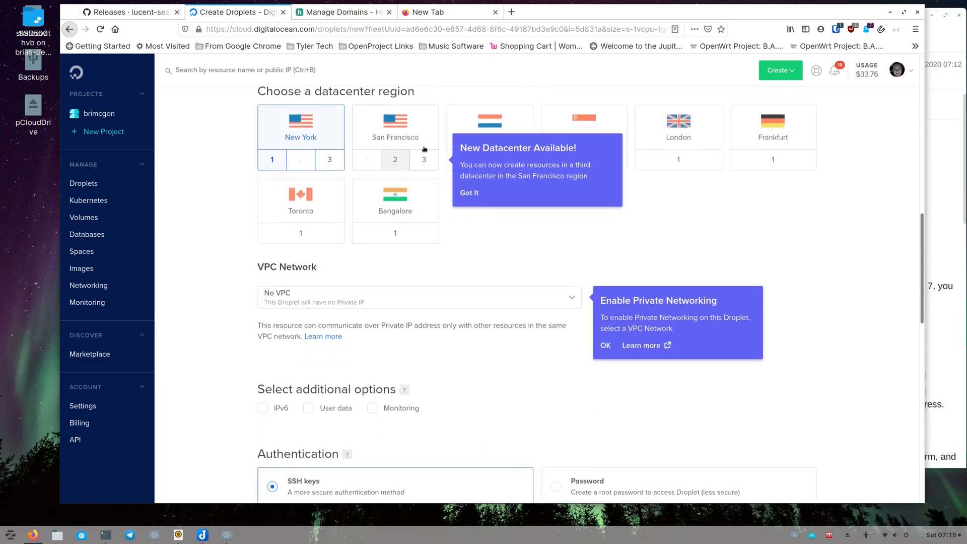
scroll(420, 290, down, 1)
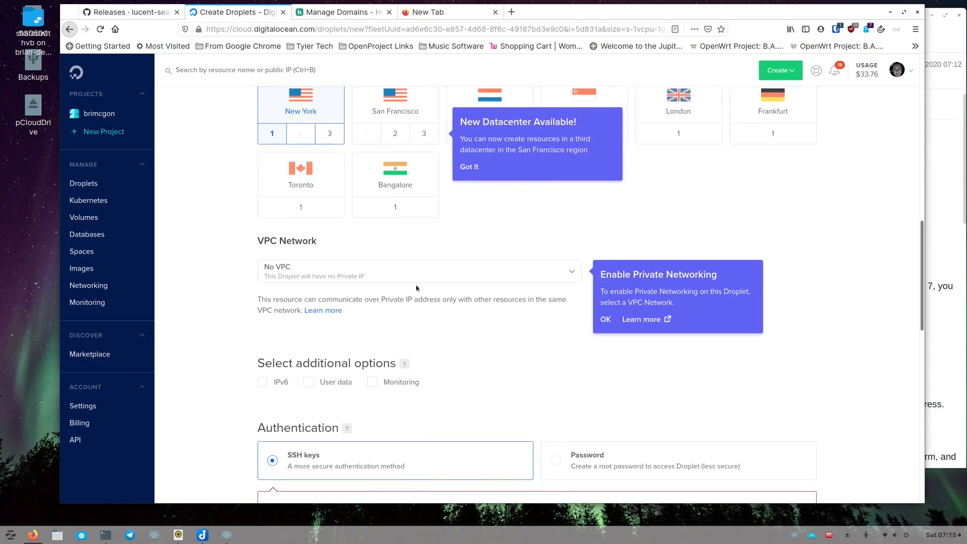
scroll(416, 288, down, 1)
scroll(416, 287, down, 5)
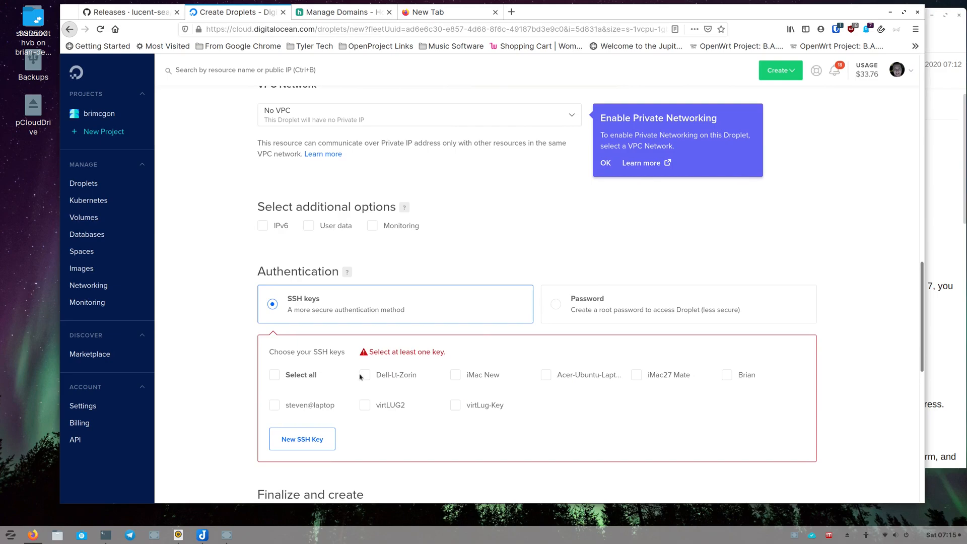
click(368, 377)
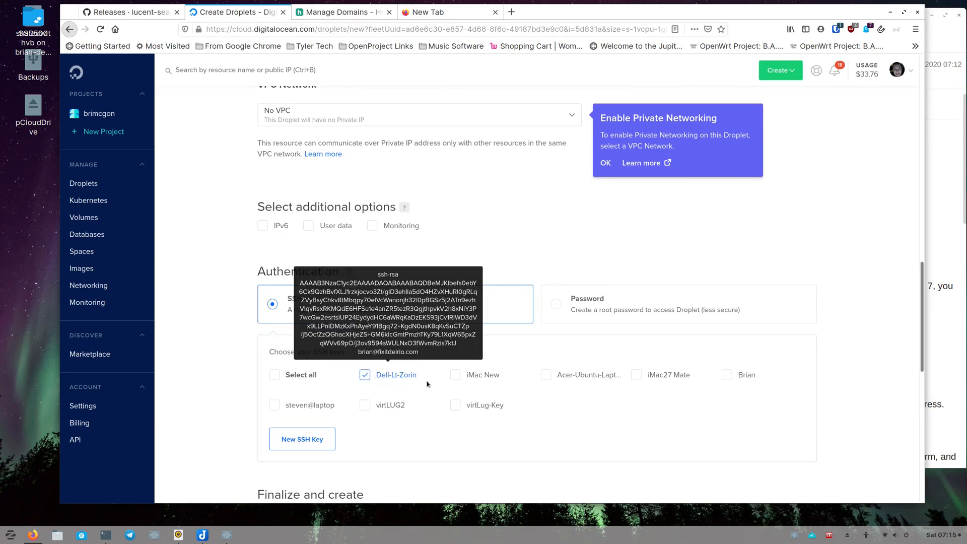
click(457, 378)
- Set the droplet hostname to support.opensourceisawesome.com and create the droplet
scroll(257, 340, down, 4)
scroll(255, 340, down, 1)
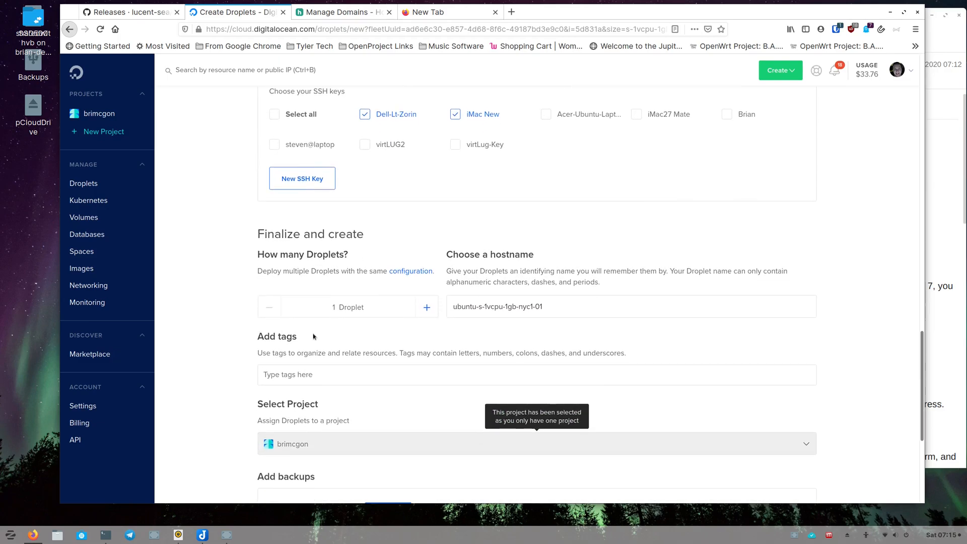
triple_click(532, 305)
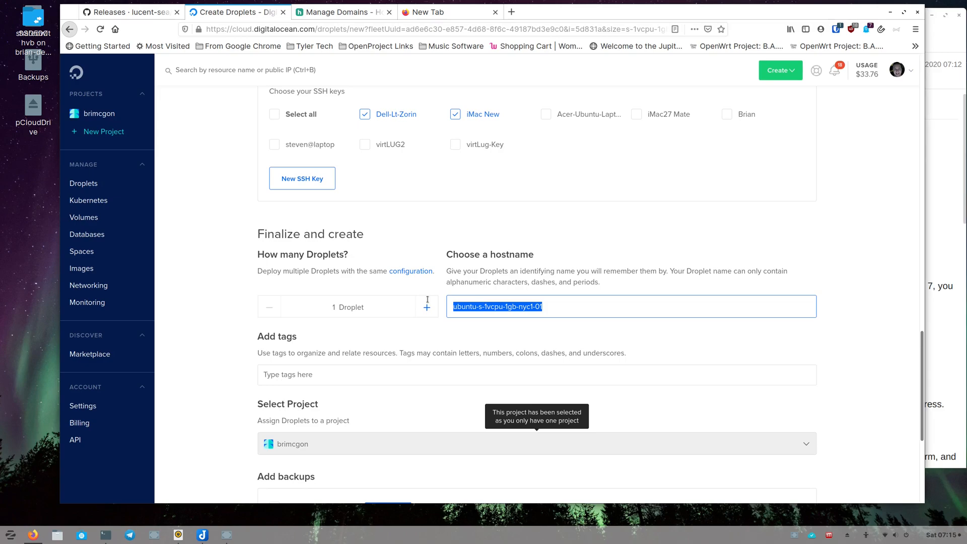
text(support.op)
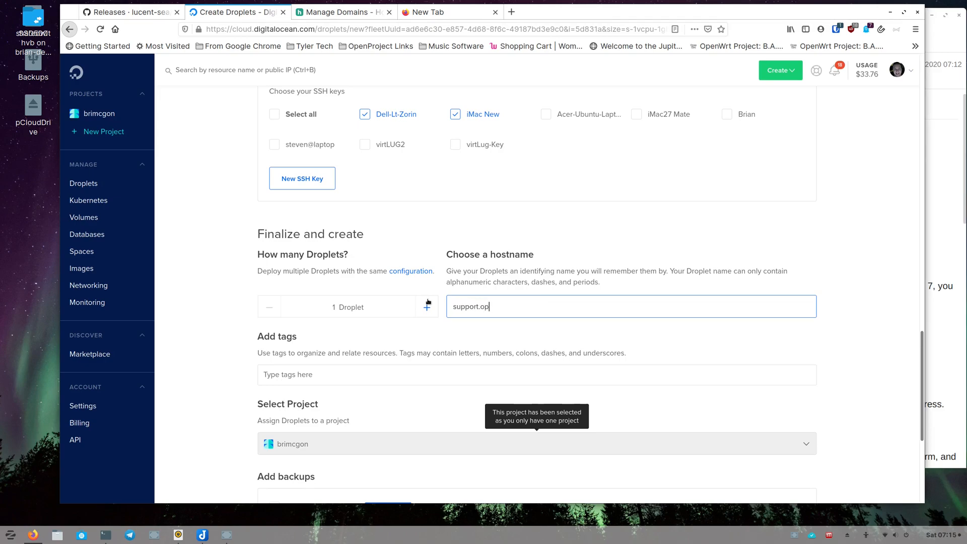
text(ensourceisawesome.com)
scroll(480, 340, down, 3)
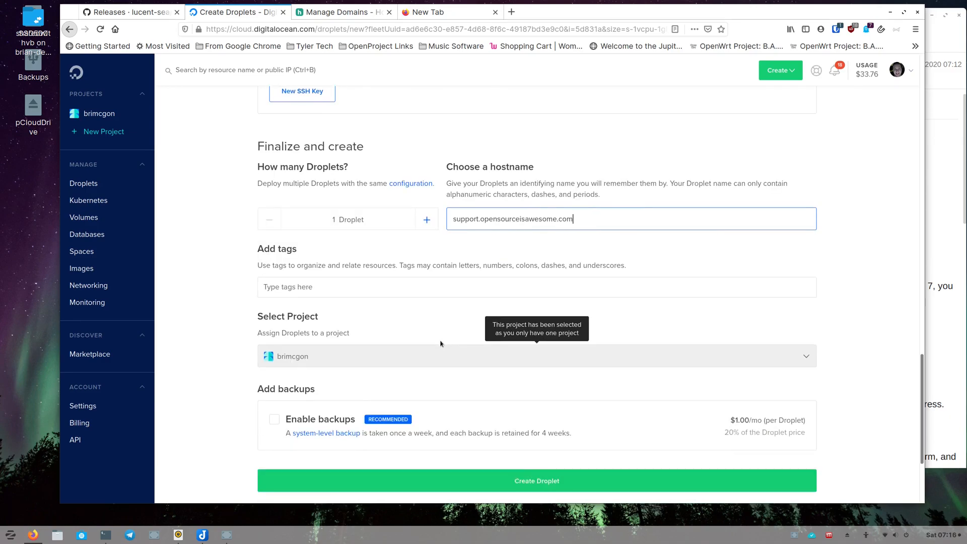
click(499, 435)
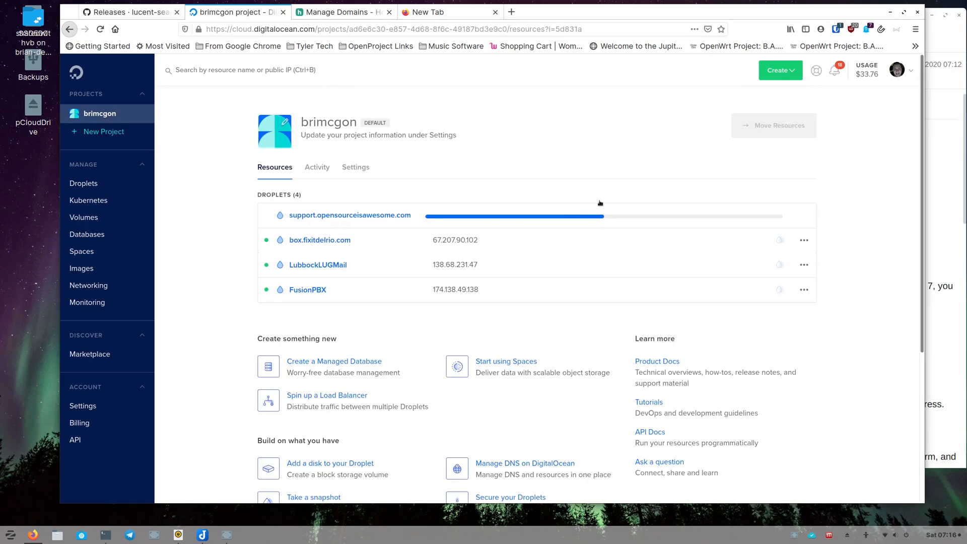
- Start adding an A record with hostname support and a 5 Minutes TTL for opensourceisawesome.com
click(332, 12)
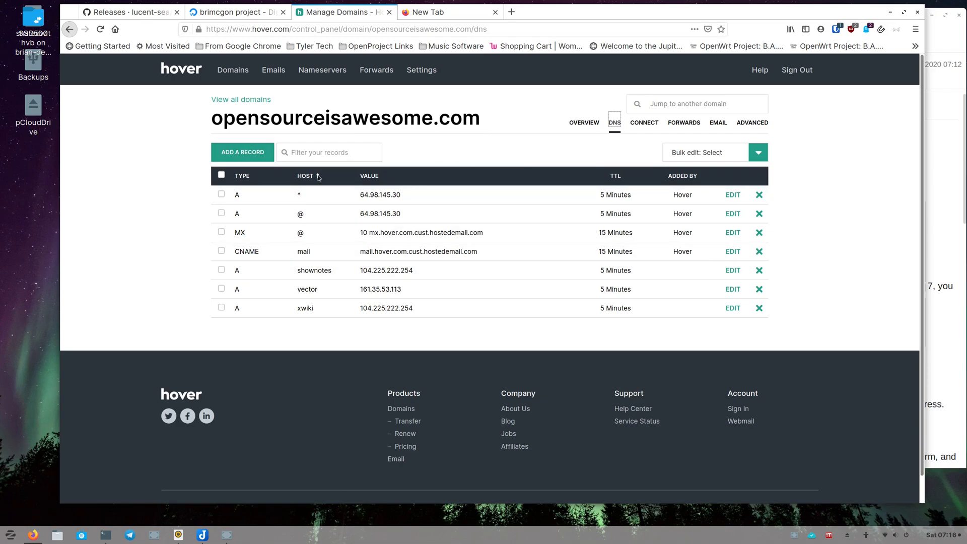
click(259, 154)
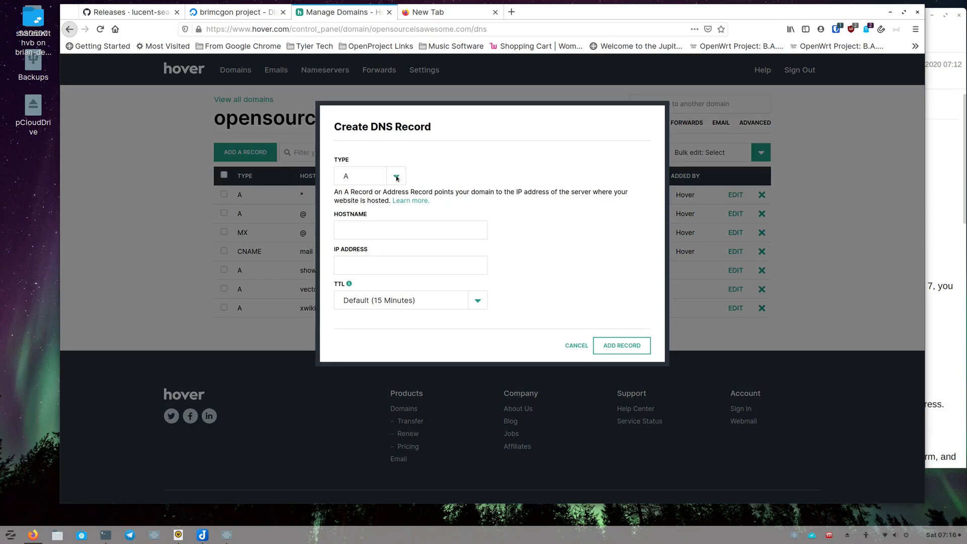
click(379, 230)
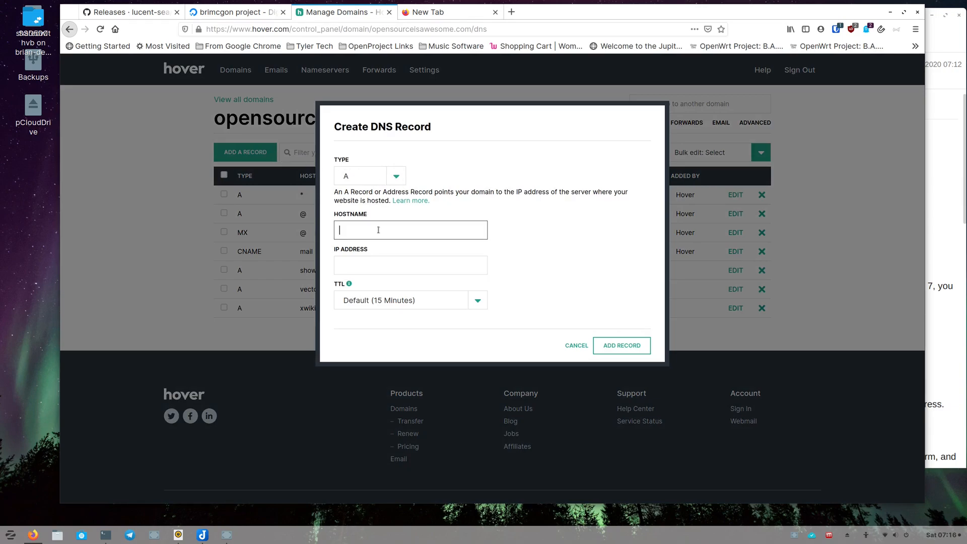
text(support)
key(Tab)
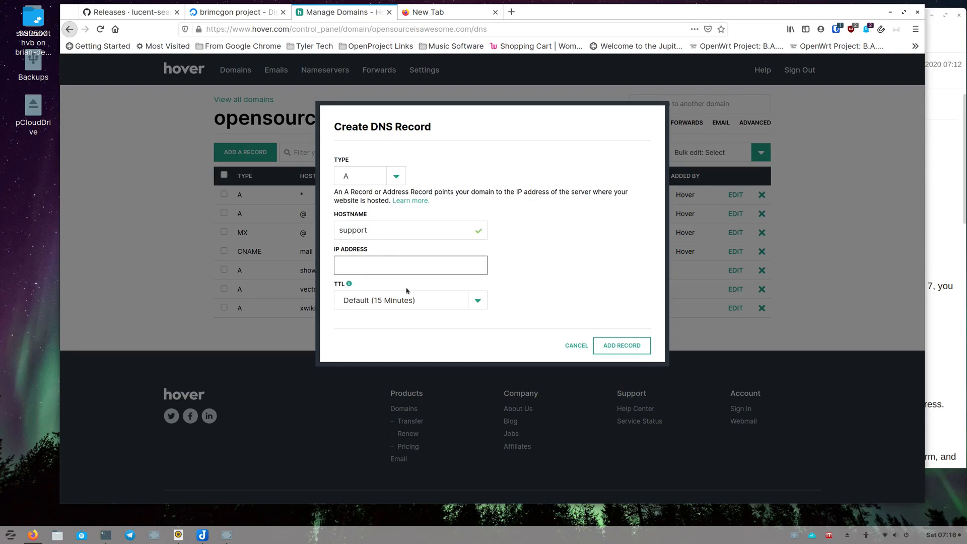
click(477, 302)
click(441, 321)
click(422, 265)
- Copy the new support droplet's IP address
click(256, 12)
mouse_move(482, 220)
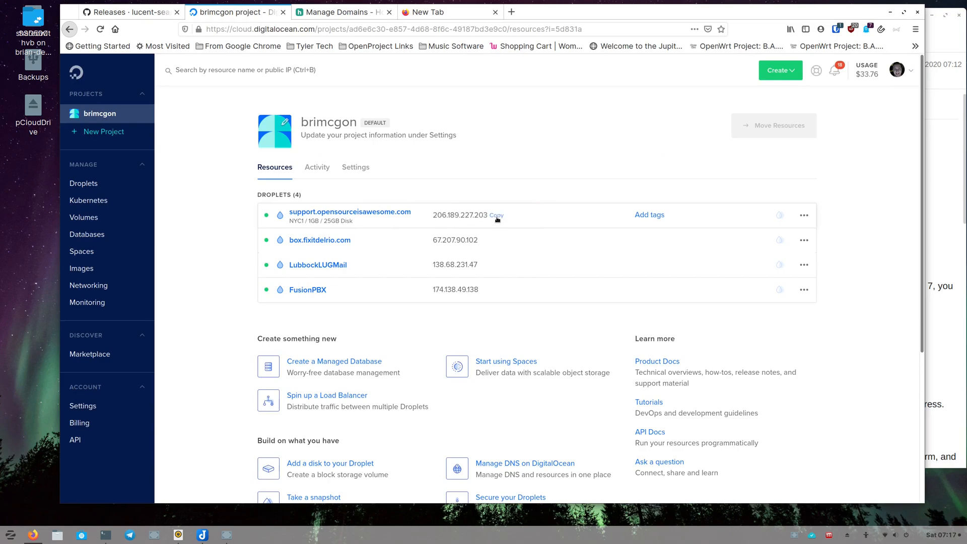
click(498, 217)
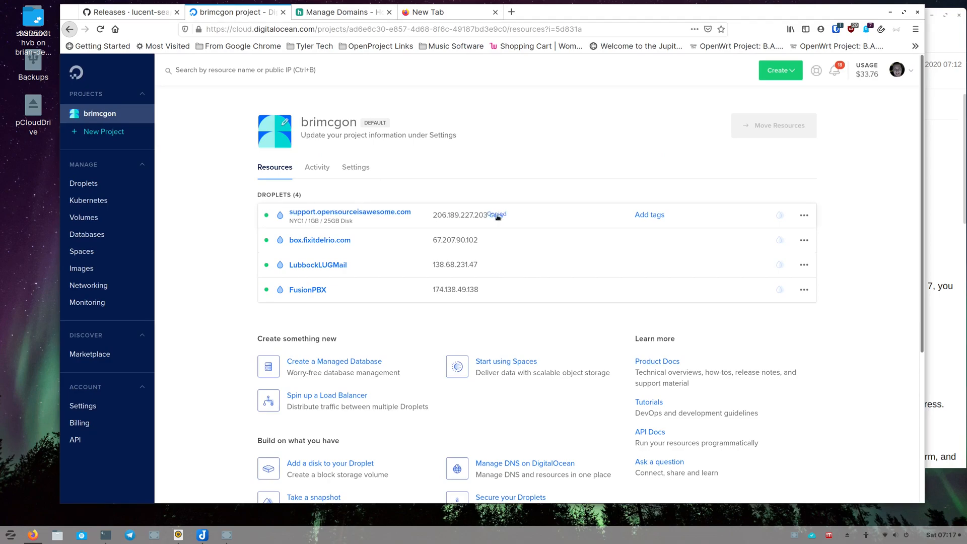
- Paste the droplet's IP address into the DNS record and add the record
click(366, 13)
click(401, 264)
text(206.189.227.203)
click(640, 350)
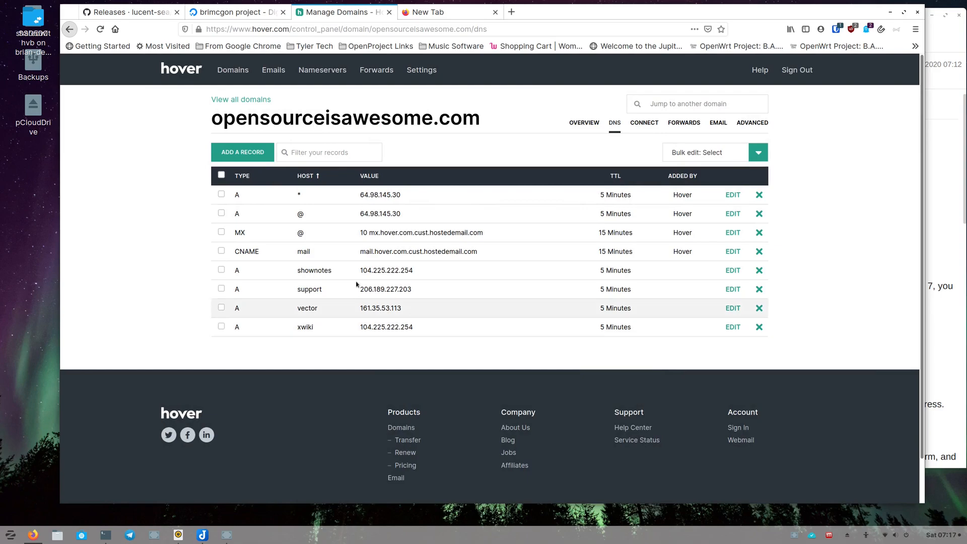
click(244, 14)
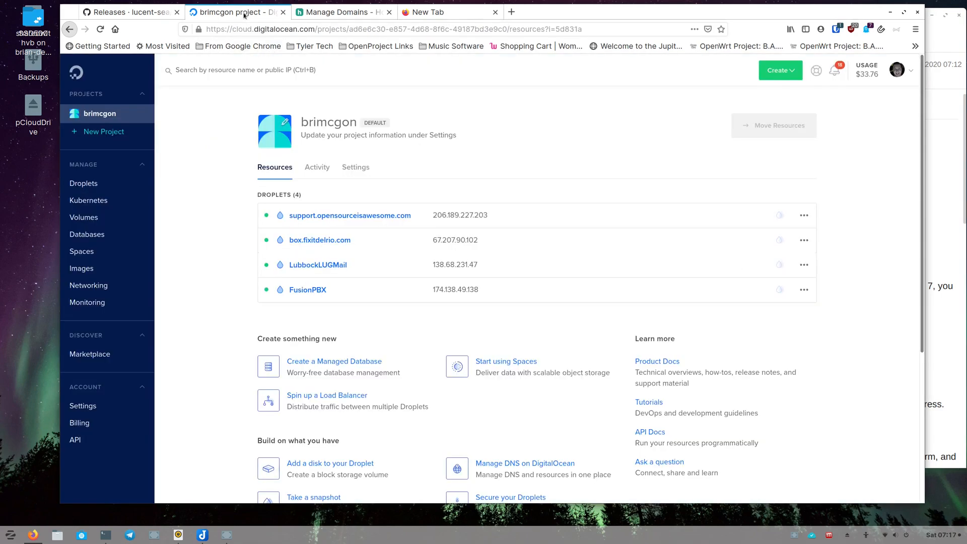
click(333, 14)
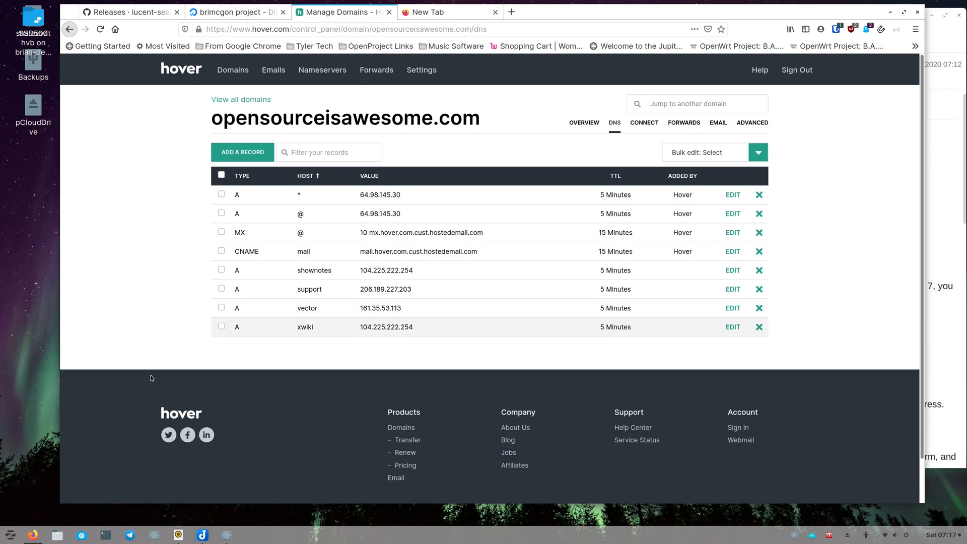
- Open a terminal and SSH as root into the droplet's IP address, accepting the host key
click(106, 536)
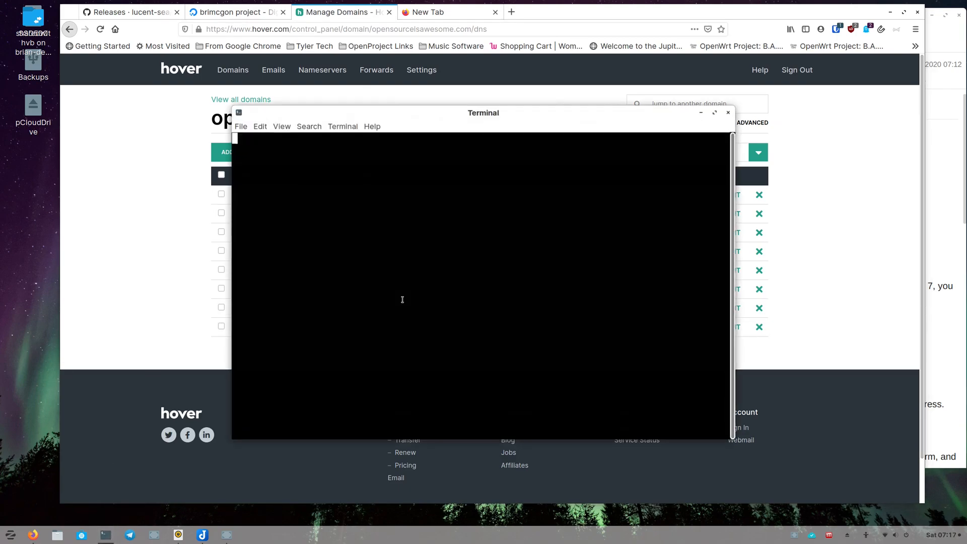
text(ss)
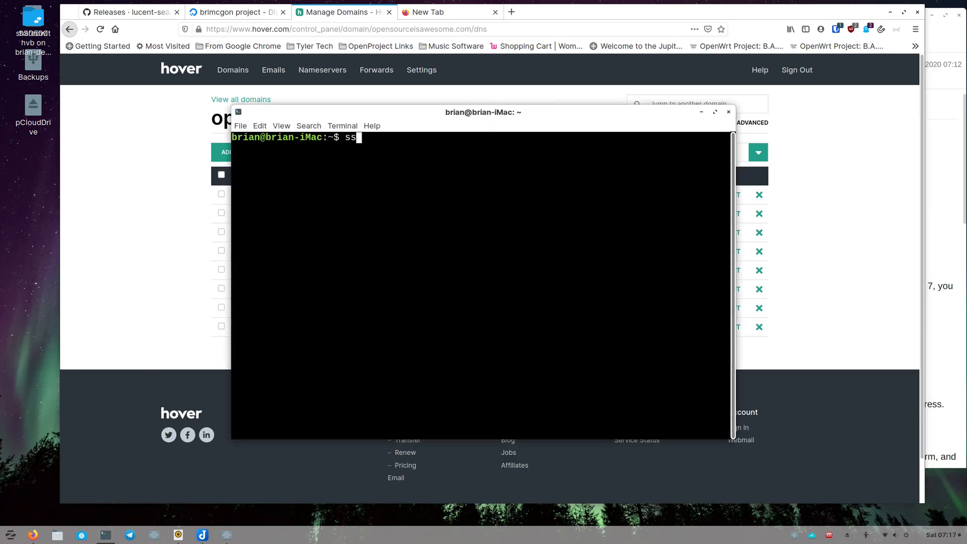
text(h root@)
text(206.189.227.203)
key(Return)
text(yes)
key(Return)
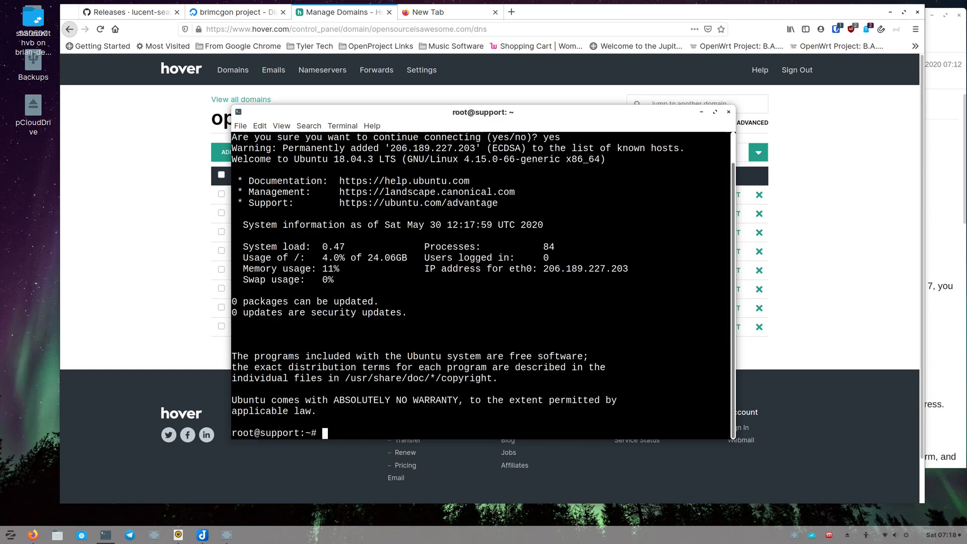
- Run sudo apt update && sudo apt upgrade -y on the server
text(sudo apt update && sudo apt u)
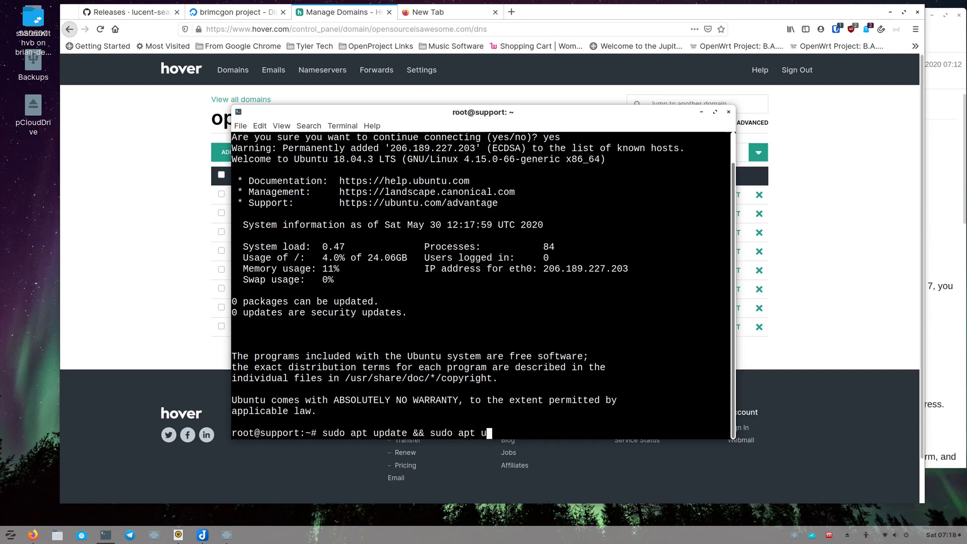
text(pgrade -y)
key(Return)
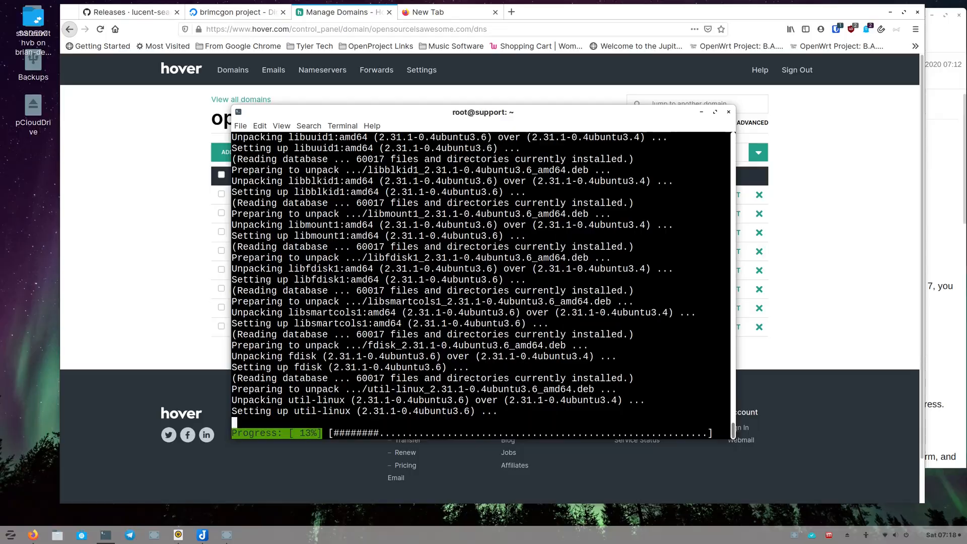
- Enlarge the terminal window and increase its font size
drag(412, 112, 287, 25)
drag(612, 354, 838, 447)
key(ctrl+plus)
key(ctrl+plus)
drag(628, 7, 588, 0)
double_click(588, 6)
drag(961, 523, 812, 477)
drag(555, 7, 628, 24)
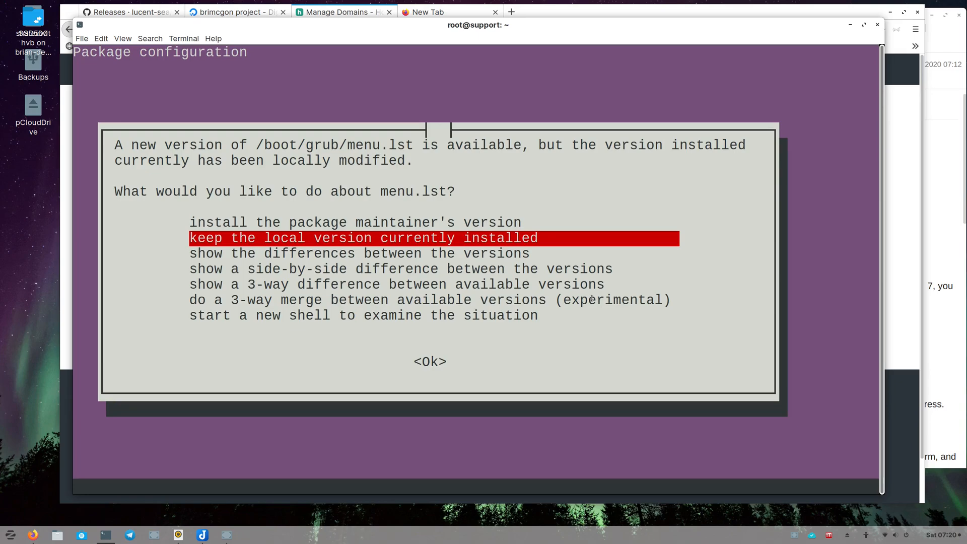
- Keep the locally installed menu.lst version in the package configuration prompt and confirm
key(Tab)
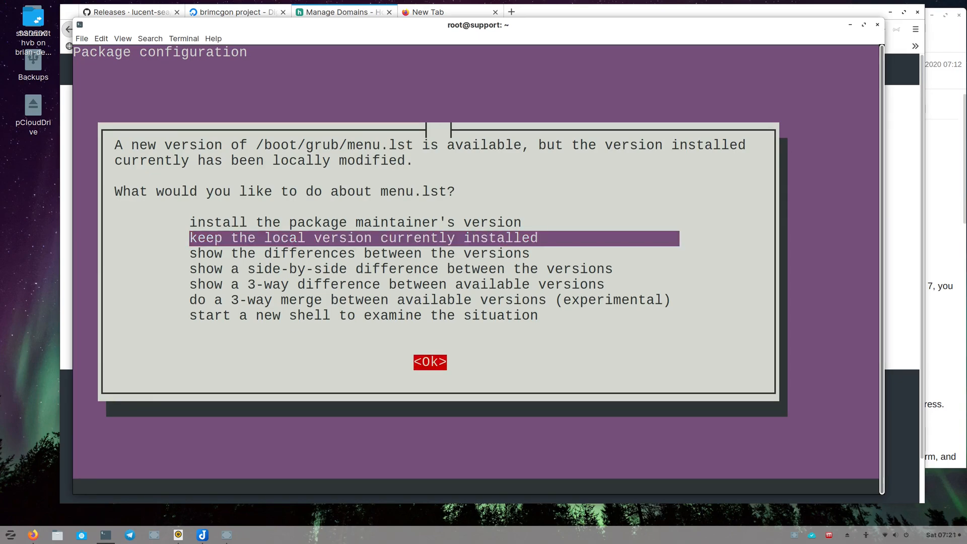
key(Return)
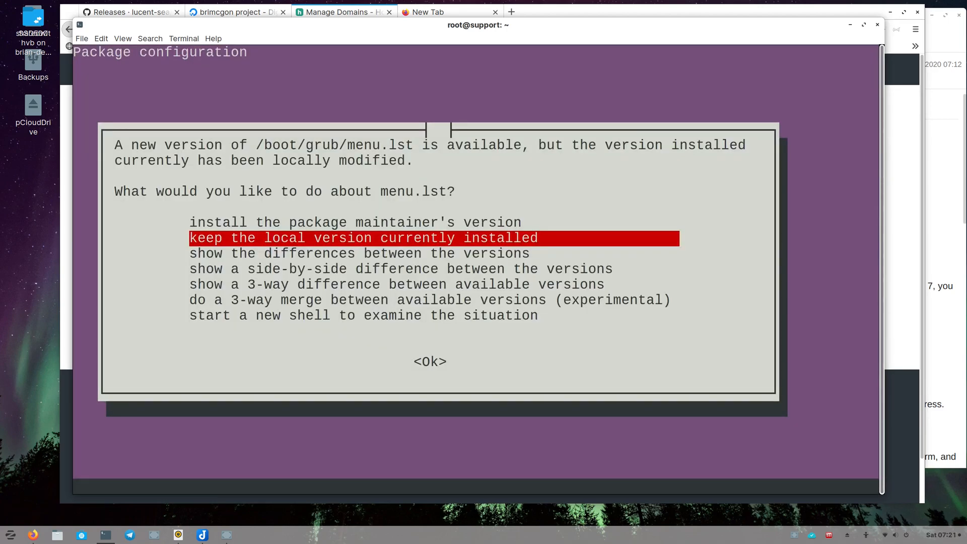
key(Tab)
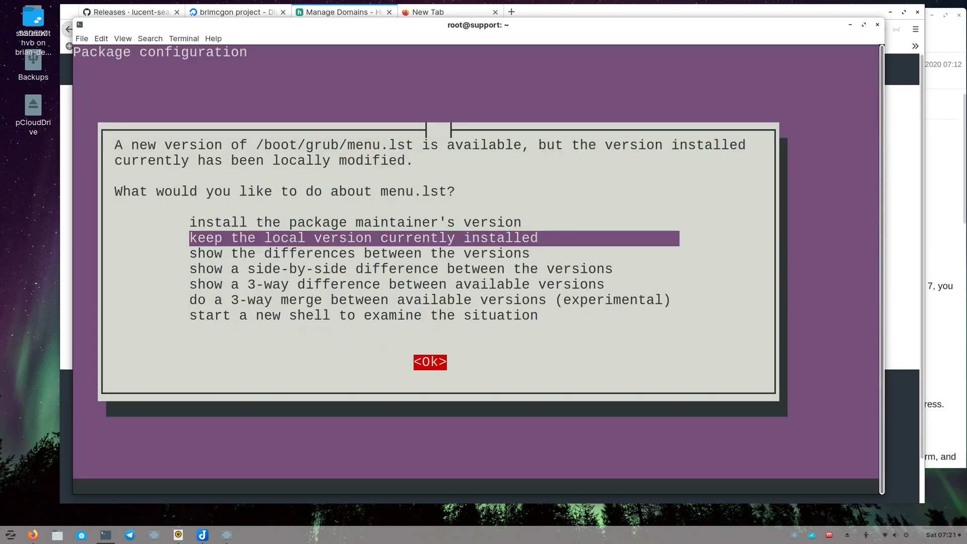
key(Return)
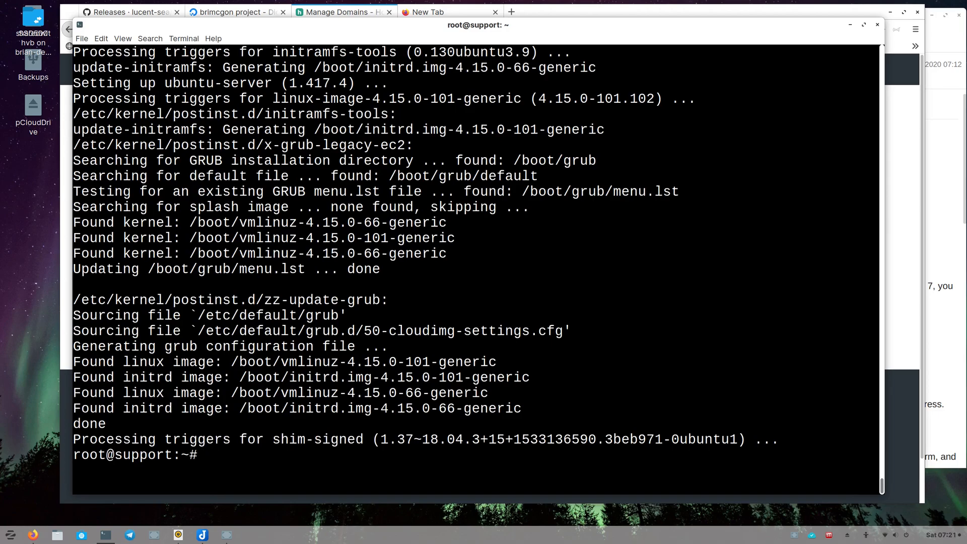
- Reboot the server with sudo reboot and clear the local terminal
text(sudo reboot)
key(Return)
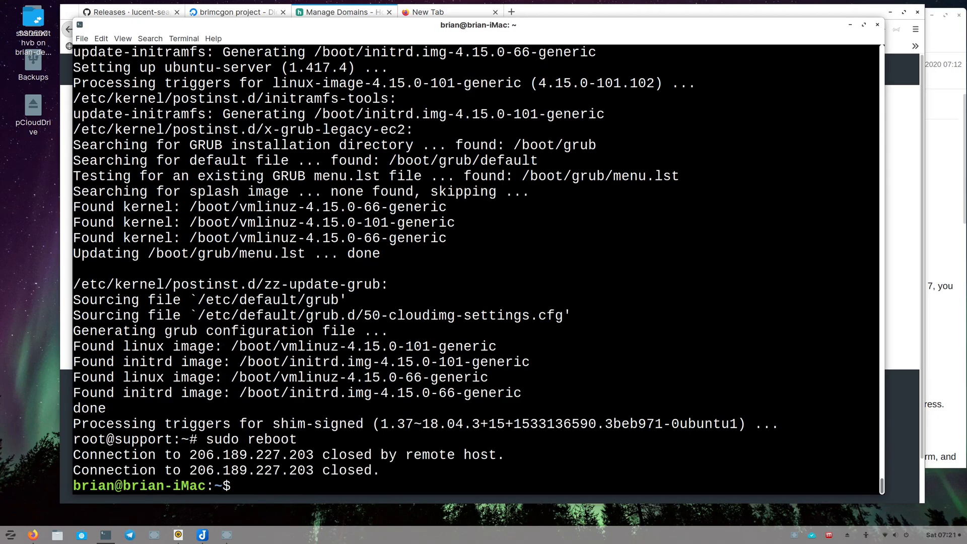
text(clear)
key(Return)
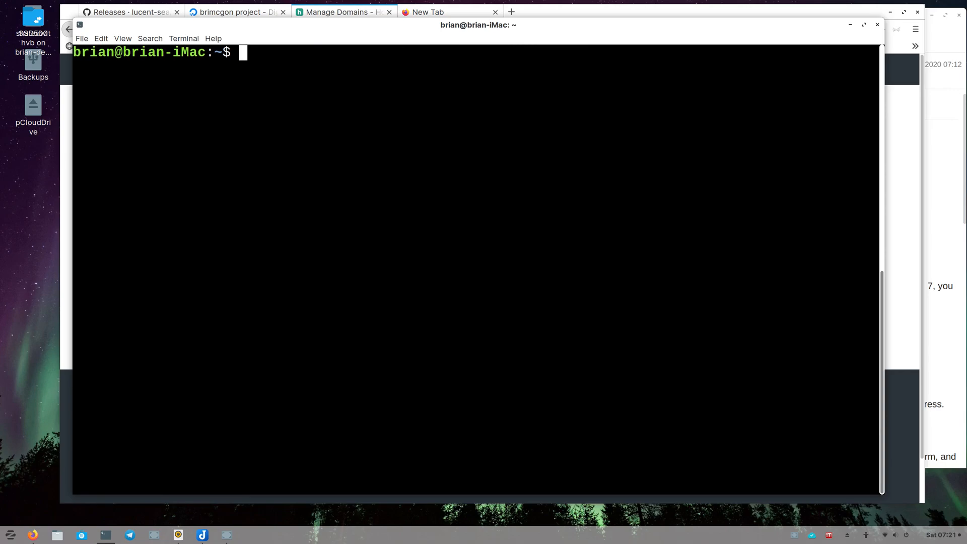
- SSH as root into support.opensourceisawesome.com, accept the host key, and clear the screen
text(ssh root@support.opensourceisawesome.com)
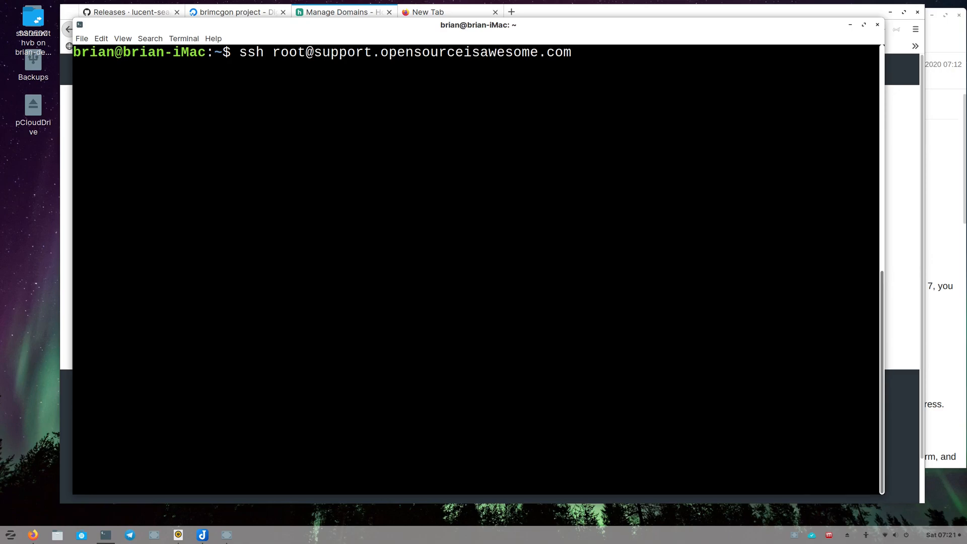
key(Return)
text(yes)
key(Return)
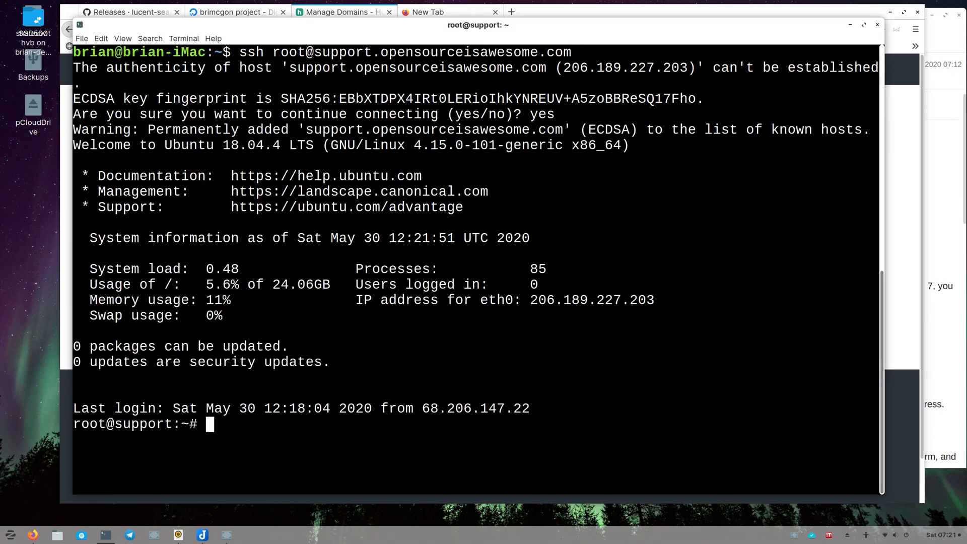
text(clear)
key(Return)
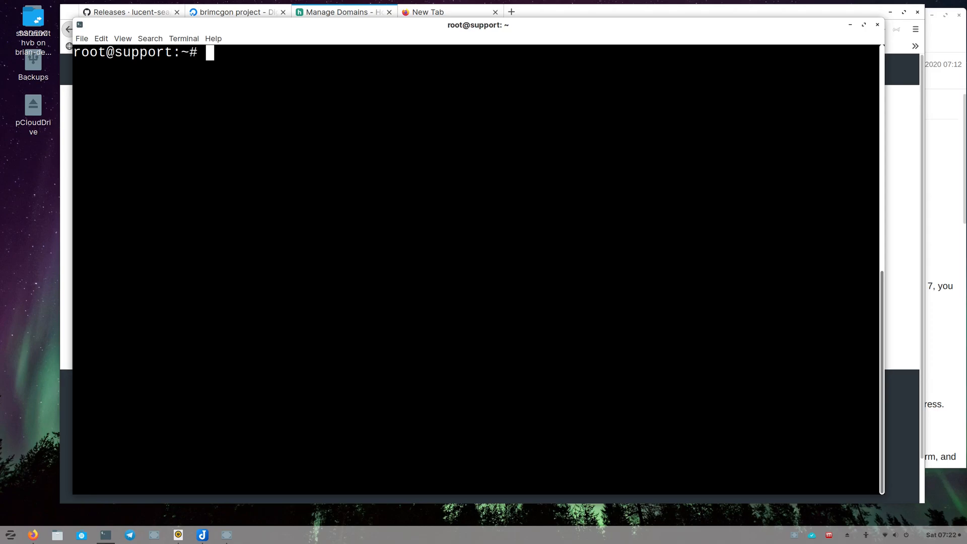
- Copy the wget command for Remotely_Server_Install.sh from the Joplin note and run it on the server
click(944, 265)
scroll(736, 310, down, 5)
scroll(735, 309, down, 15)
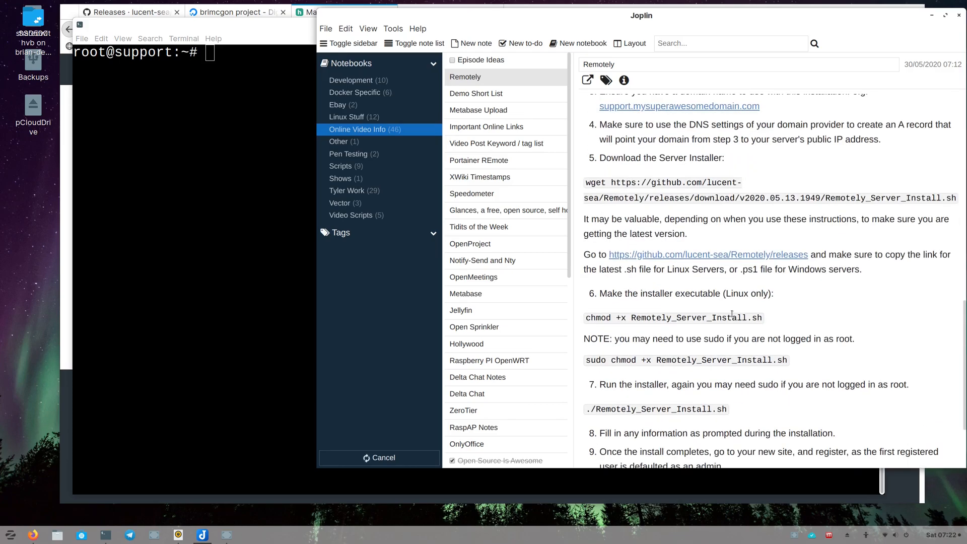
scroll(733, 315, up, 7)
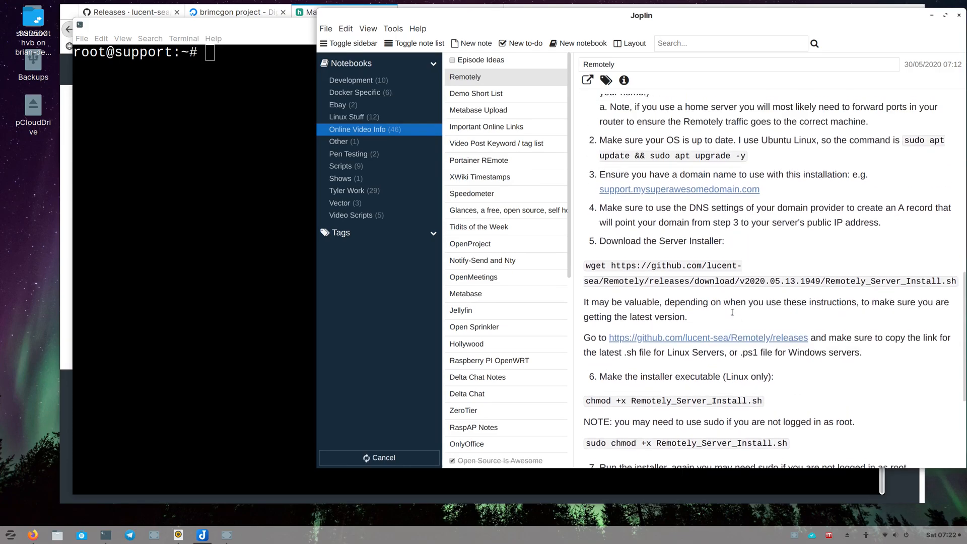
scroll(733, 312, down, 2)
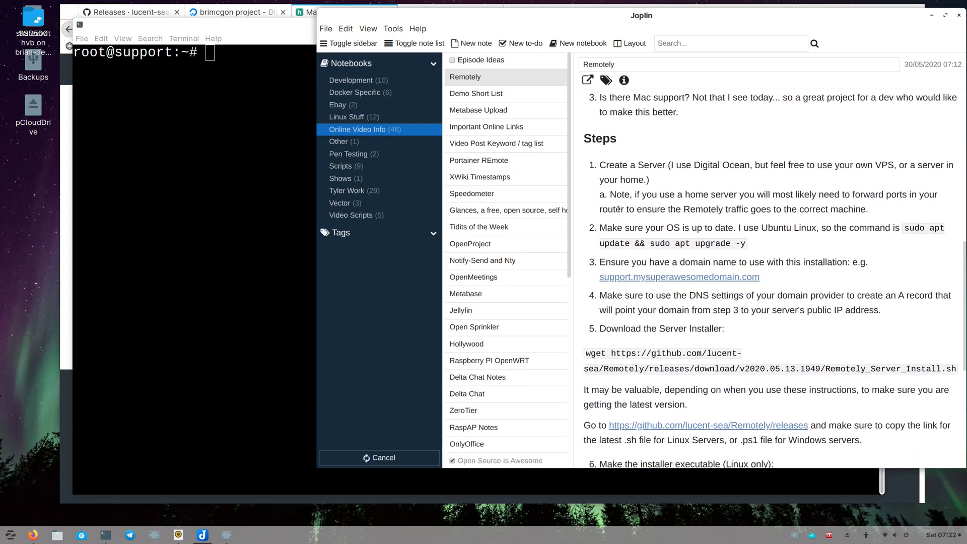
scroll(603, 254, down, 4)
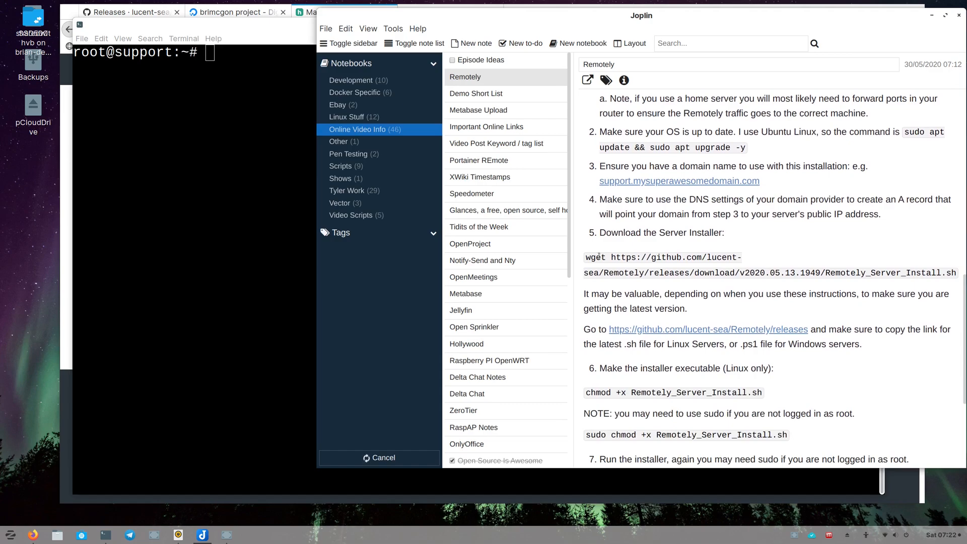
drag(585, 258, 965, 278)
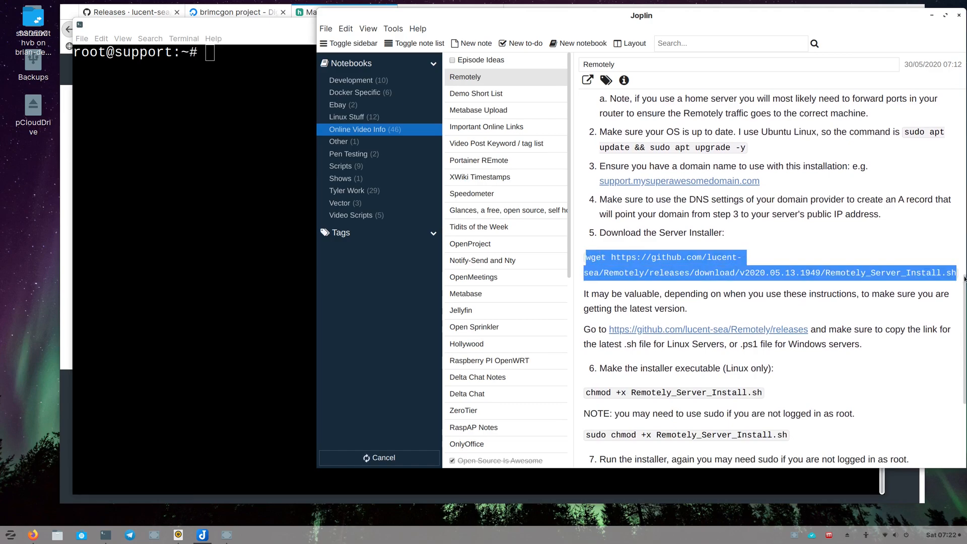
middle_click(253, 88)
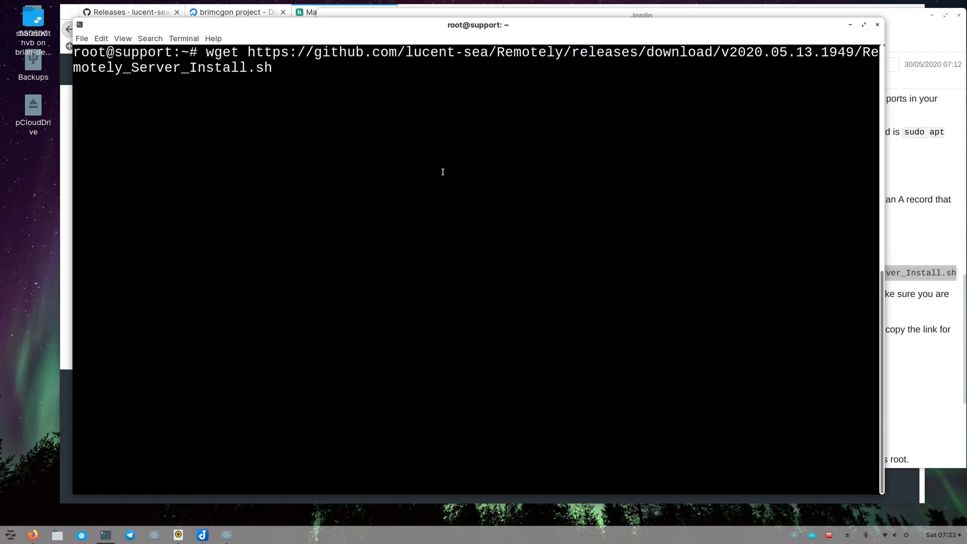
key(Return)
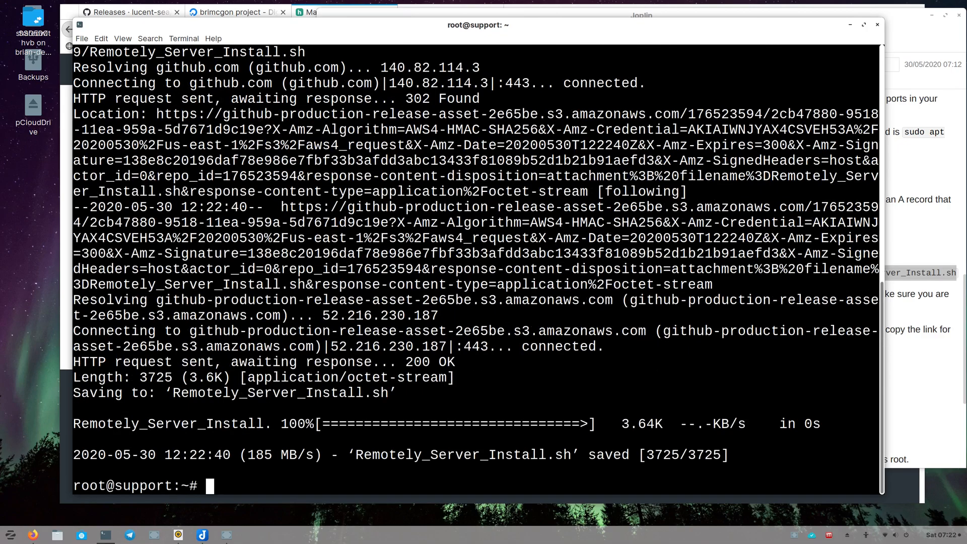
- Clear the terminal and list the files in the home directory
text(clear)
key(Return)
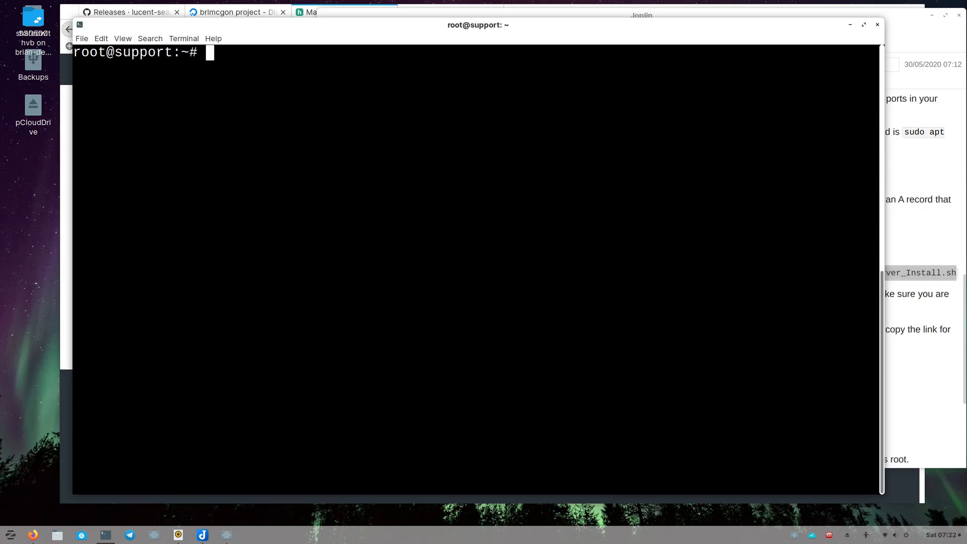
text(ls)
key(Return)
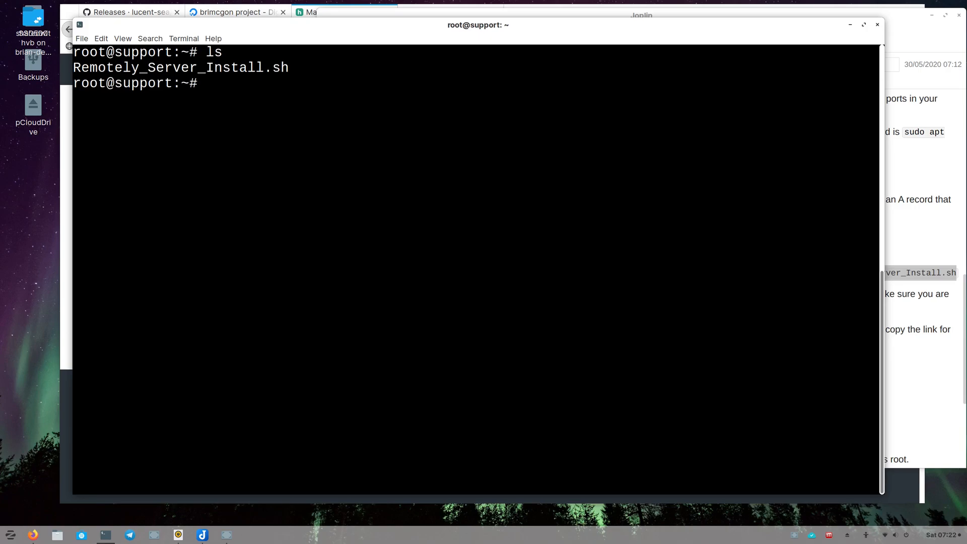
- Make Remotely_Server_Install.sh executable with chmod +x
text(chmode)
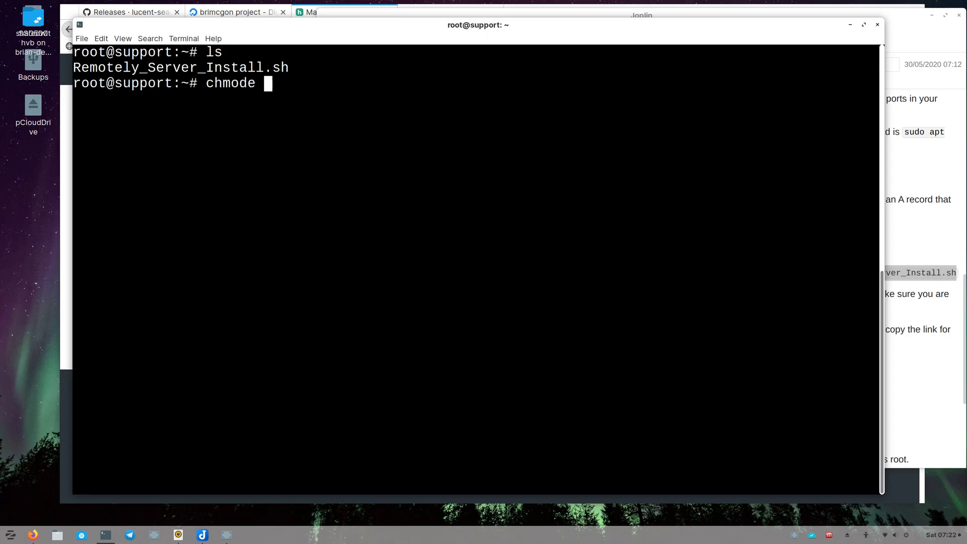
key(BackSpace)
key(BackSpace)
text(+x Remotely_Server_Install.sh)
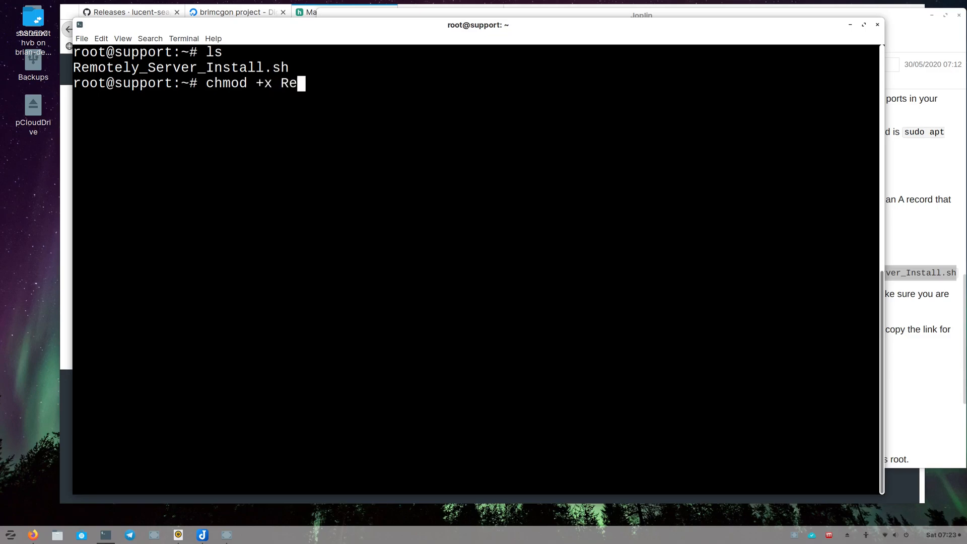
key(Tab)
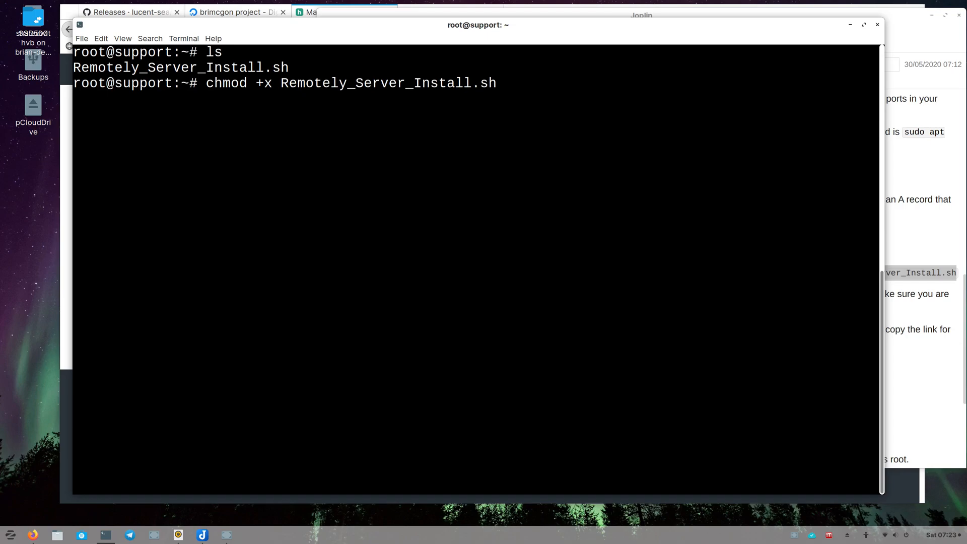
key(Return)
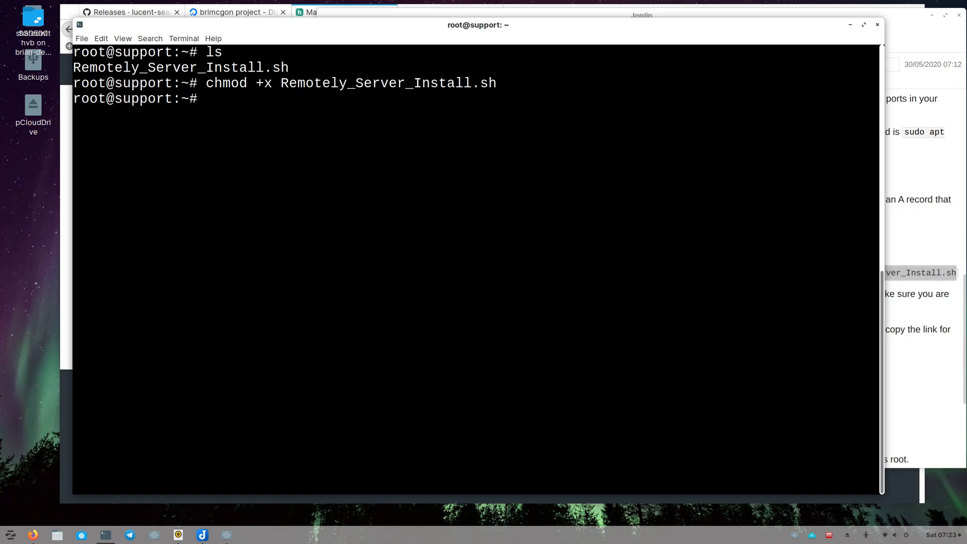
- Run ./Remotely_Server_Install.sh and enter /var/www/remotely as the installation path
text(./Rem)
key(Tab)
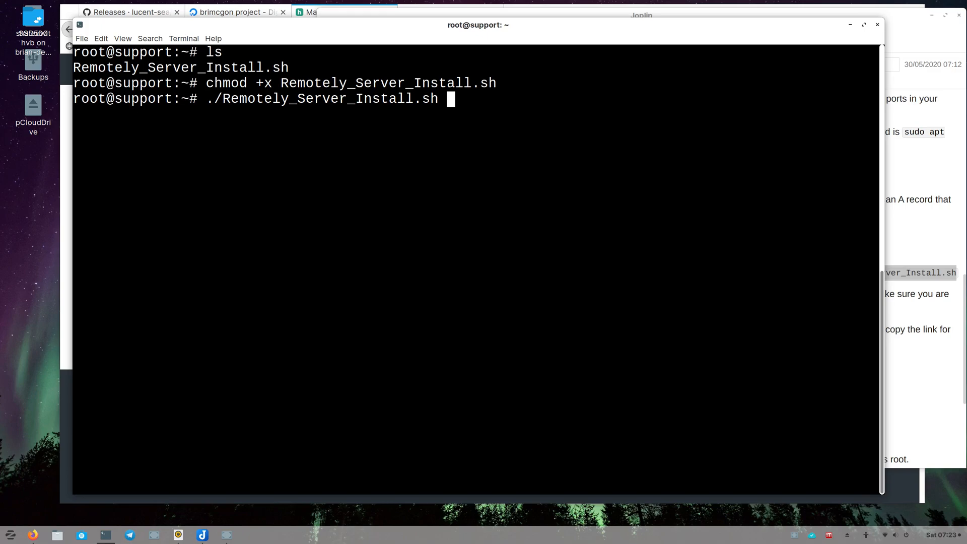
key(Return)
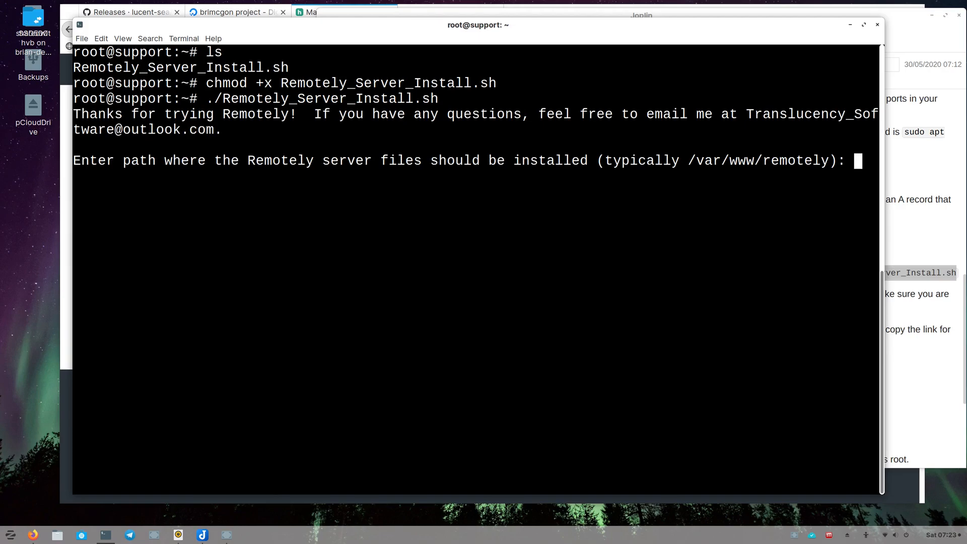
text(/var/www/remotely)
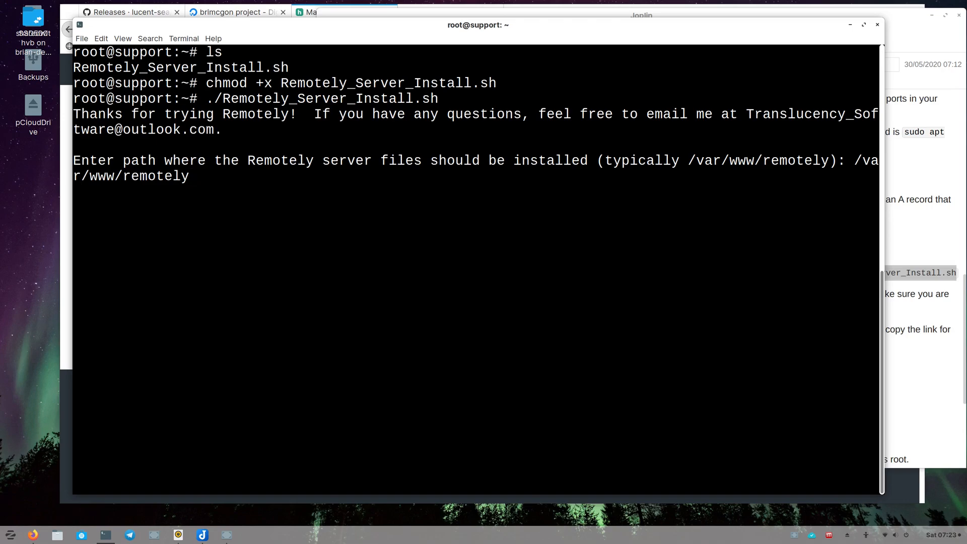
key(Return)
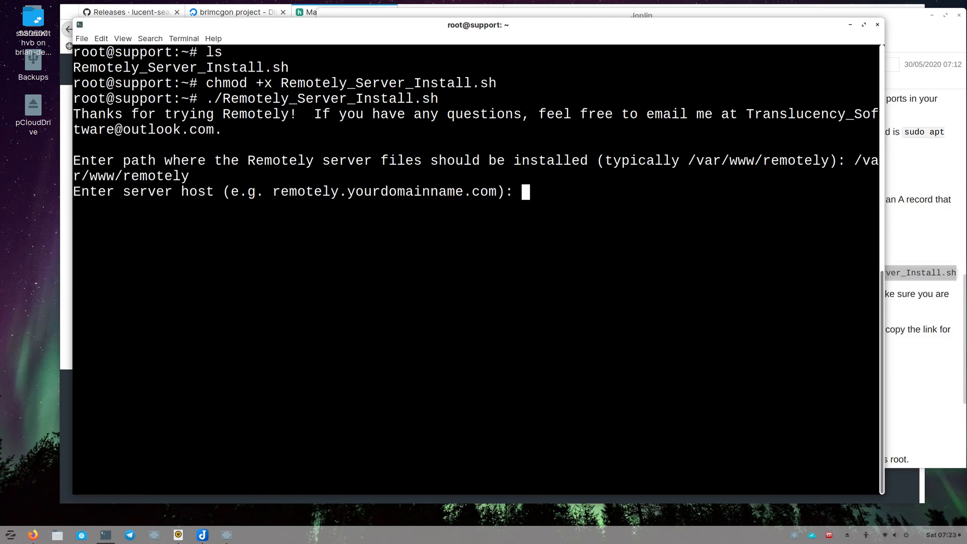
- Enter support.opensourceisawesome.com as the server host
text(suppo)
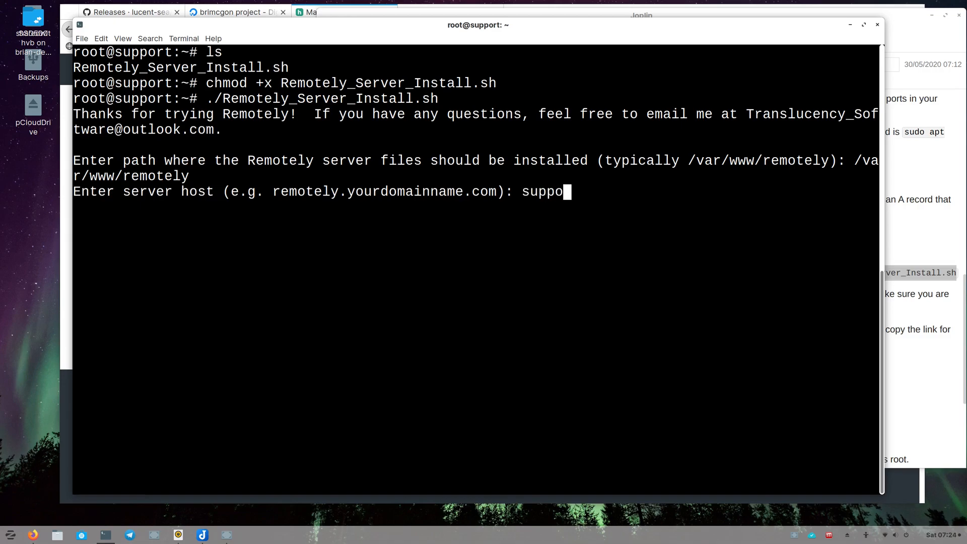
text(rt.open)
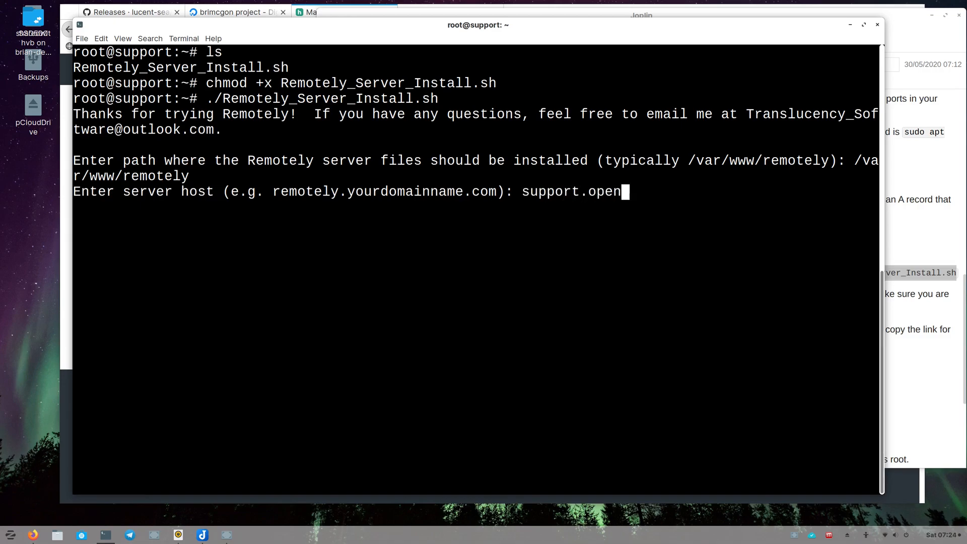
text(sourceisa)
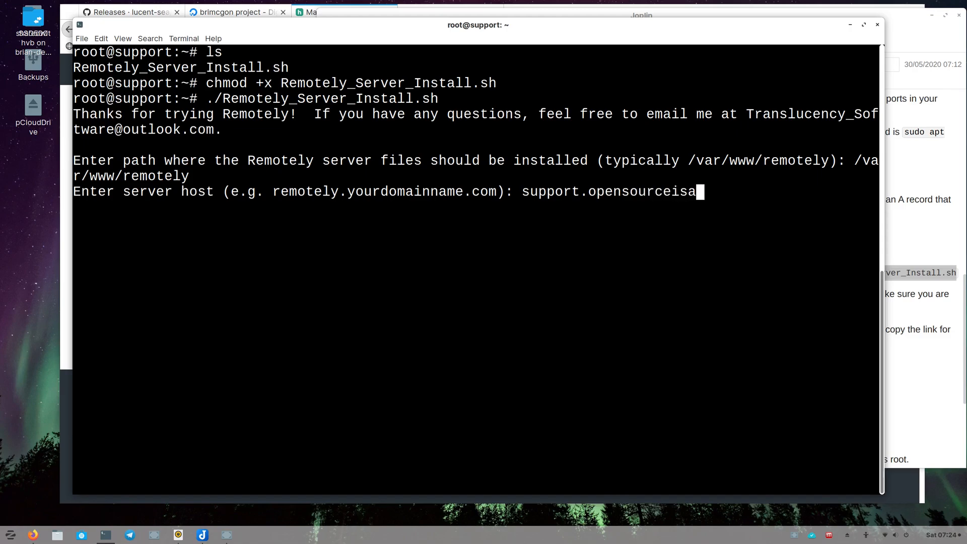
text(wesome.com)
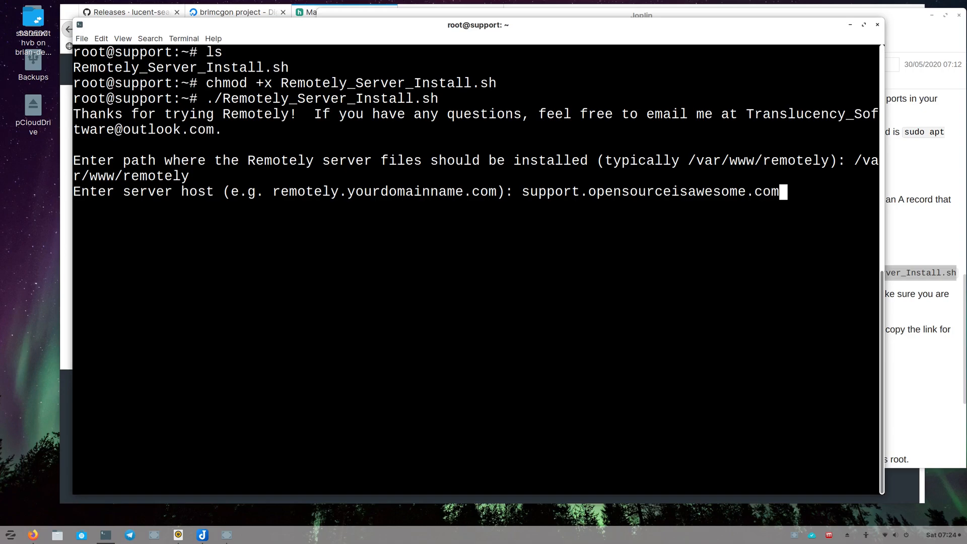
key(Return)
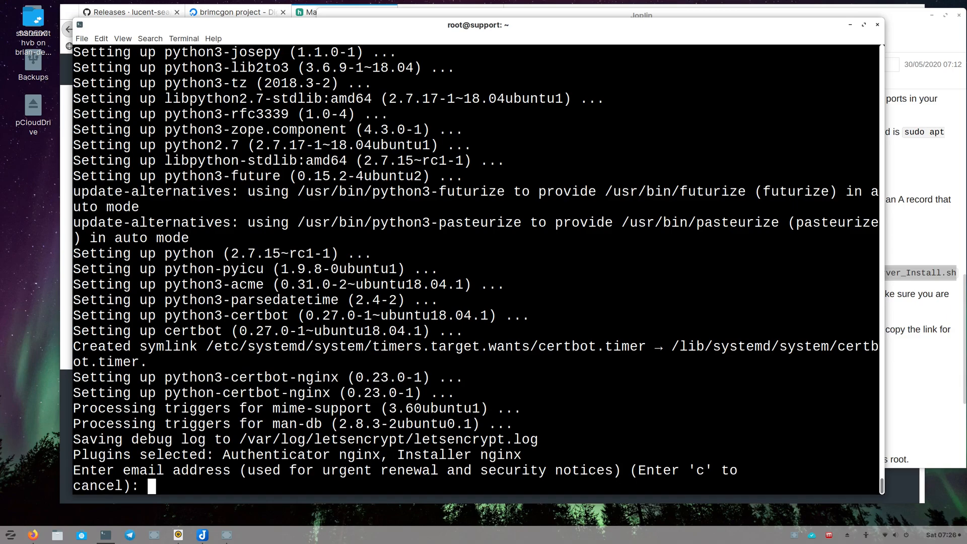
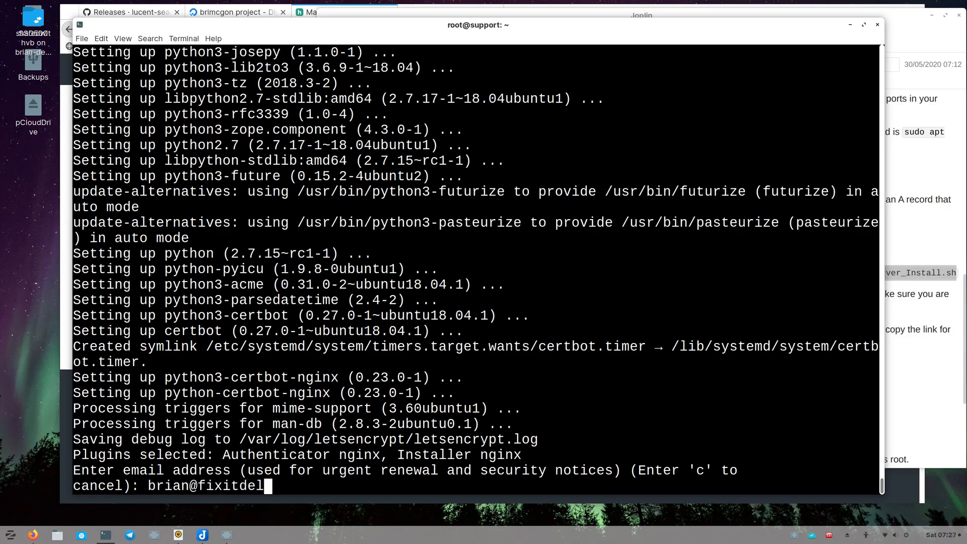
- Enter the administrator's e-mail address for Let's Encrypt renewal notices
key(Return)
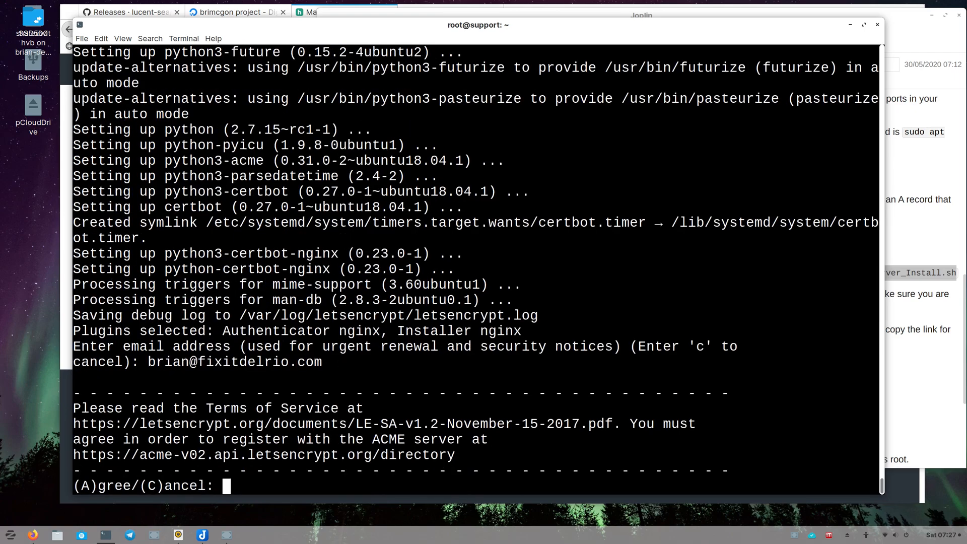
- Agree to the Let's Encrypt terms of service and decline sharing the e-mail with the EFF
text(A)
key(Return)
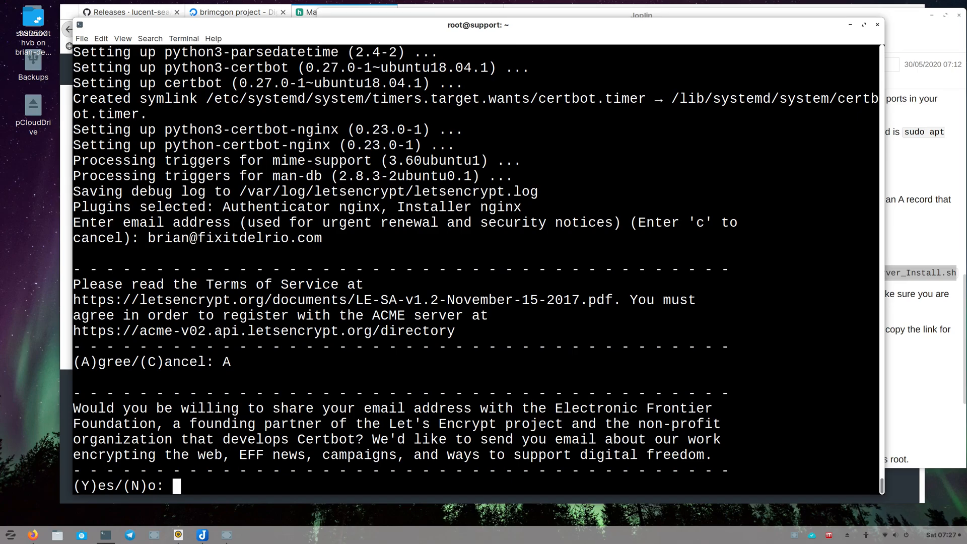
text(N)
key(Return)
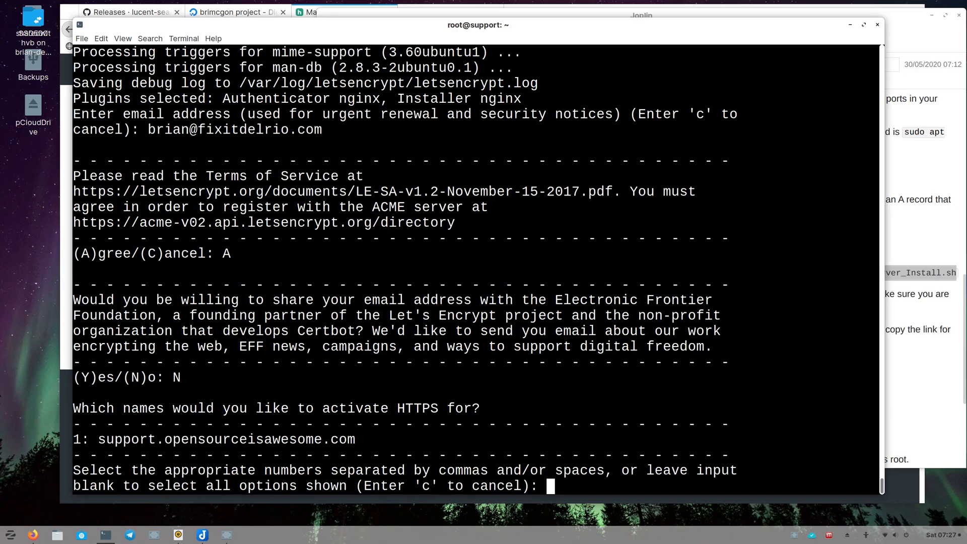
- Activate HTTPS for support.opensourceisawesome.com and choose to redirect all HTTP traffic to secure HTTPS
text(1)
key(Return)
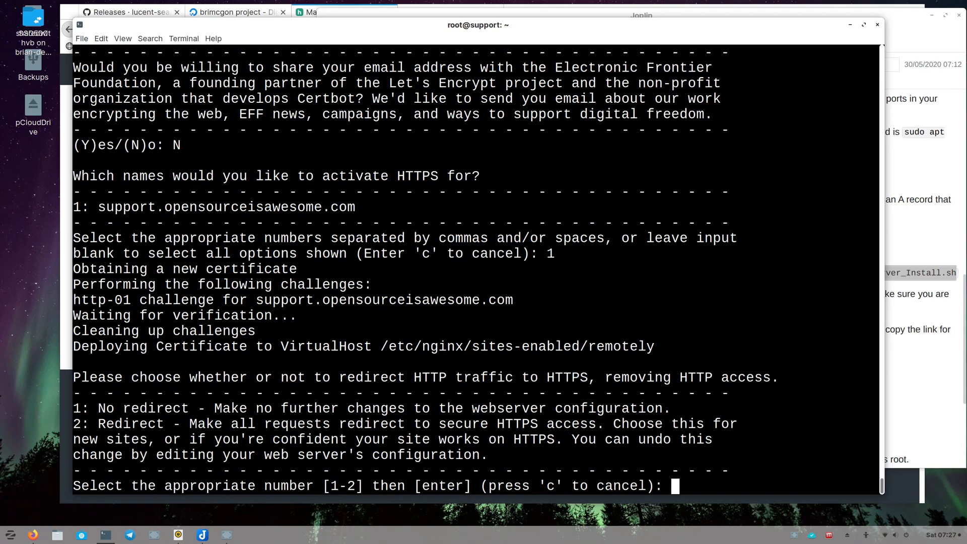
text(2)
key(Return)
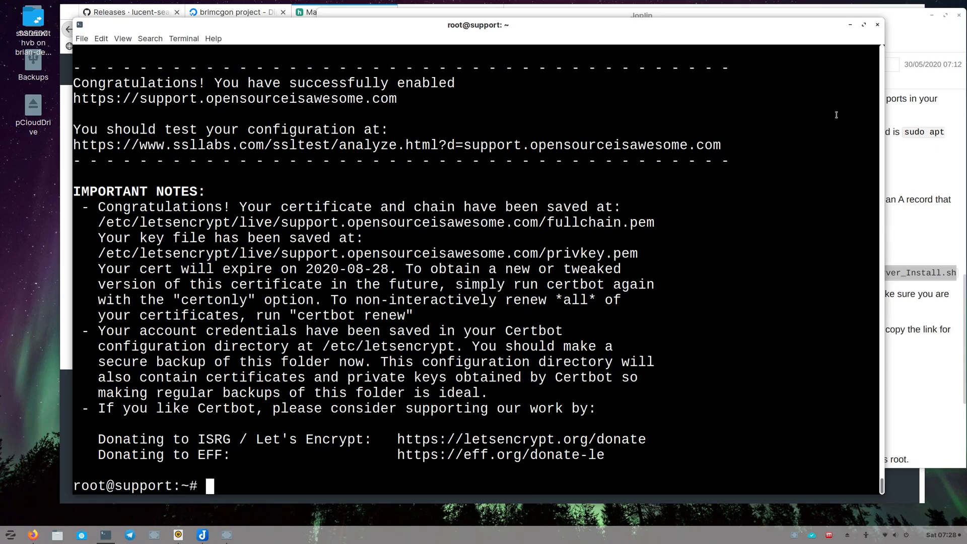
- Open support.opensourceisawesome.com in a new browser tab
click(920, 43)
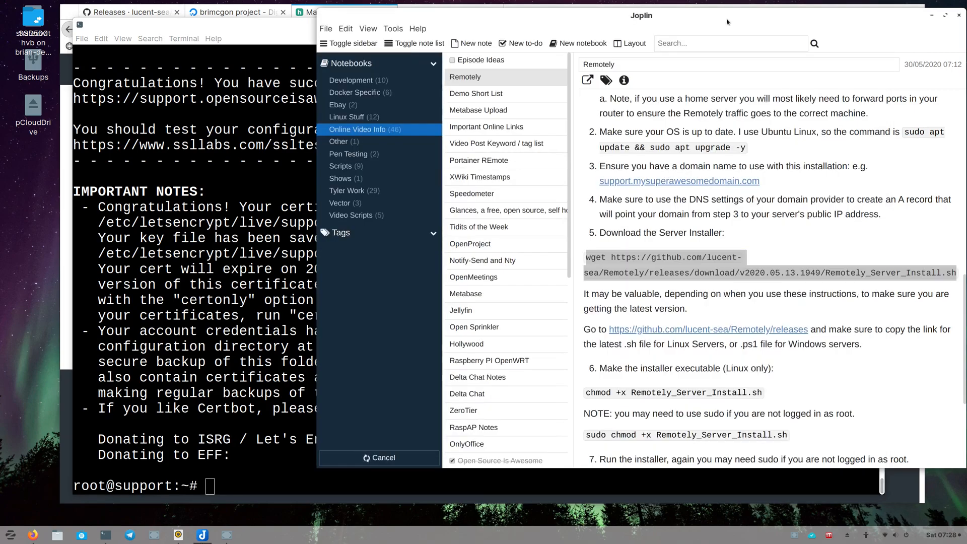
click(146, 11)
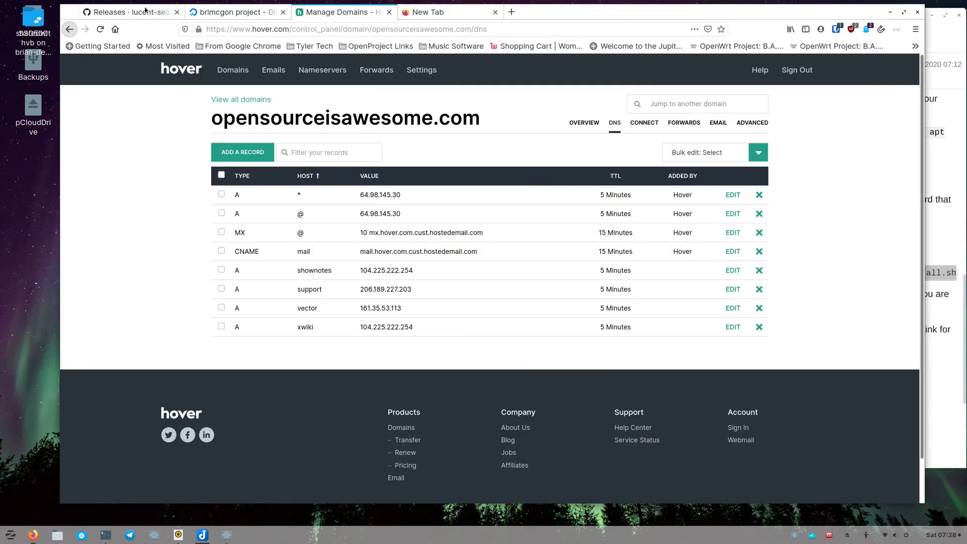
click(145, 10)
click(451, 14)
click(435, 31)
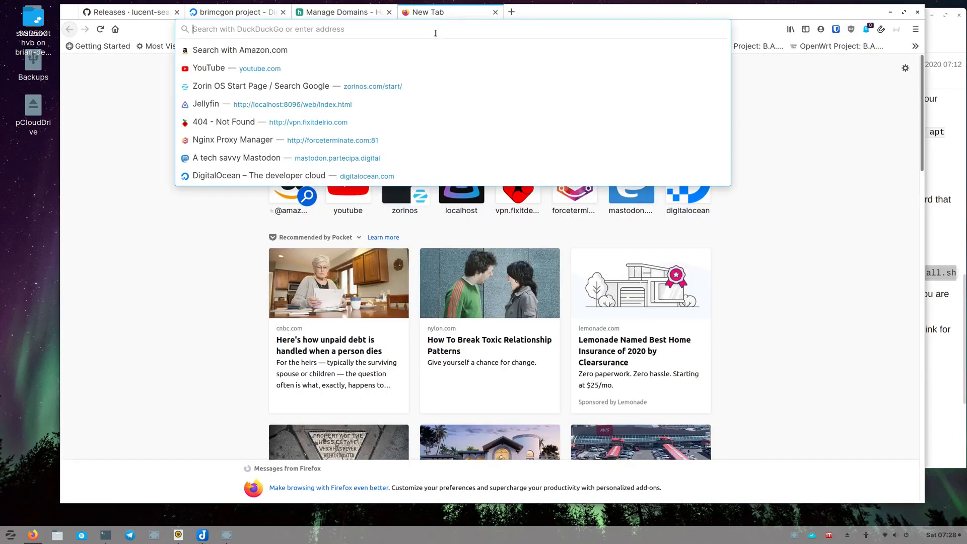
text(support.opensourc)
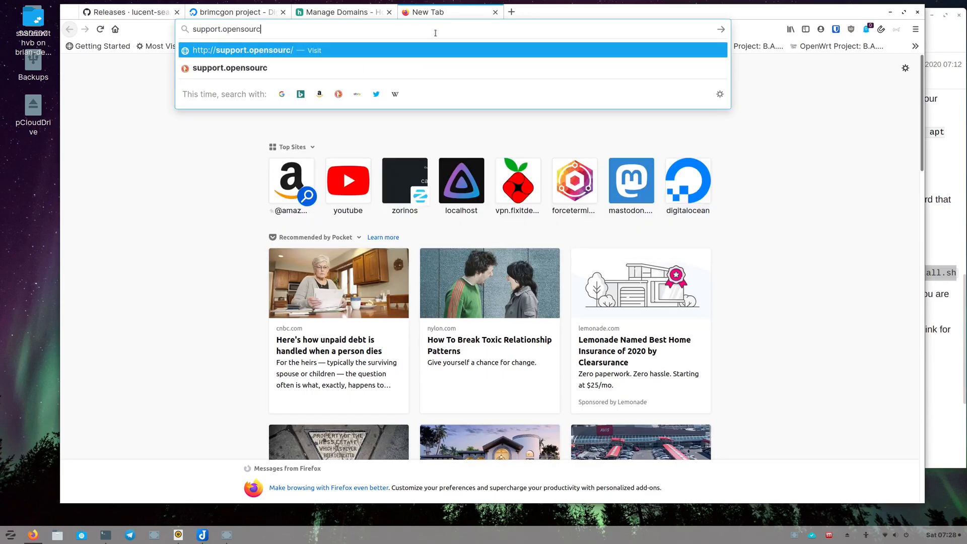
text(eisawesome.com)
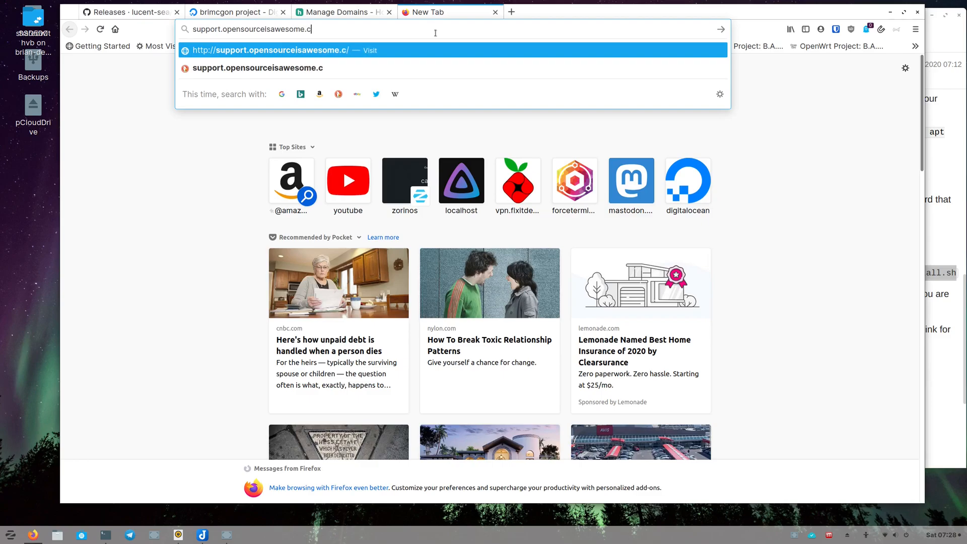
key(Return)
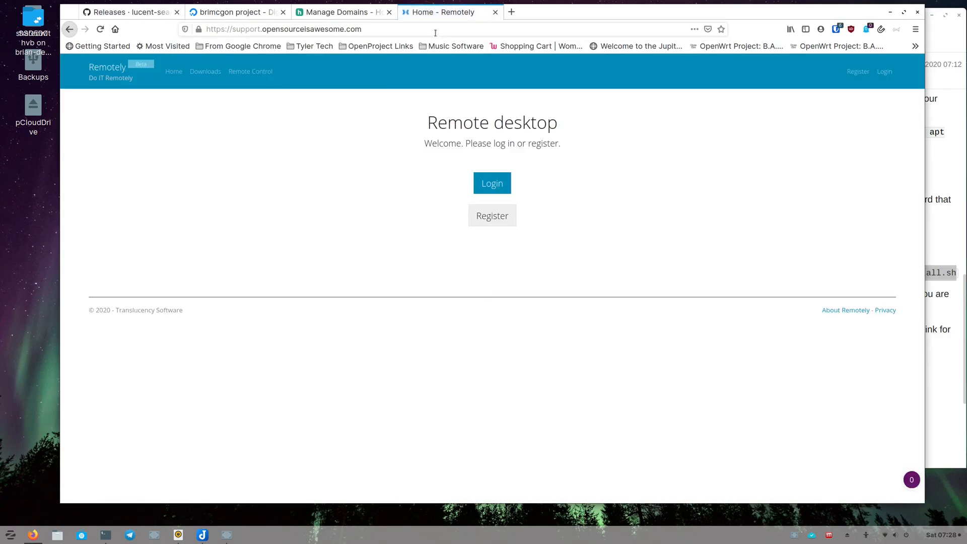
- Open the Remotely registration form and fill in the administrator's e-mail address
click(488, 219)
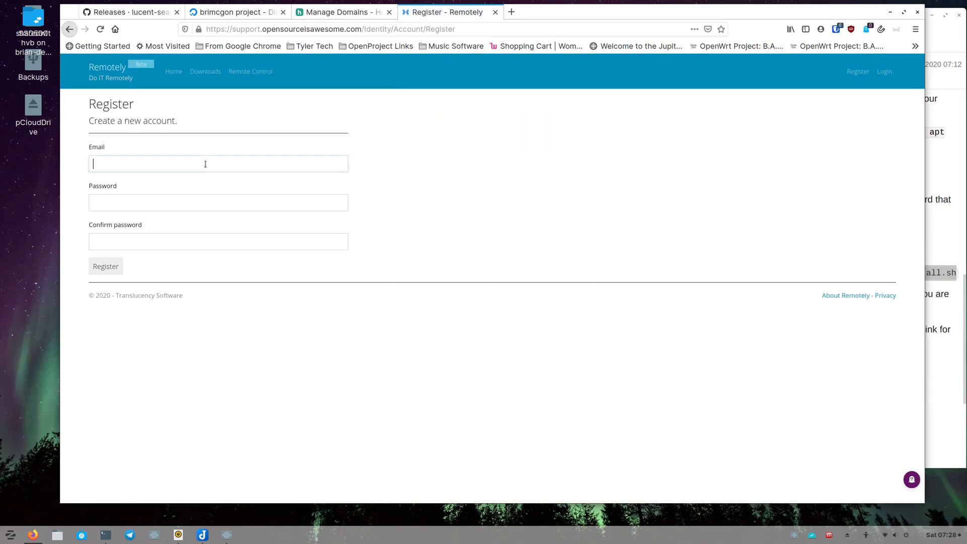
click(205, 165)
text(brian)
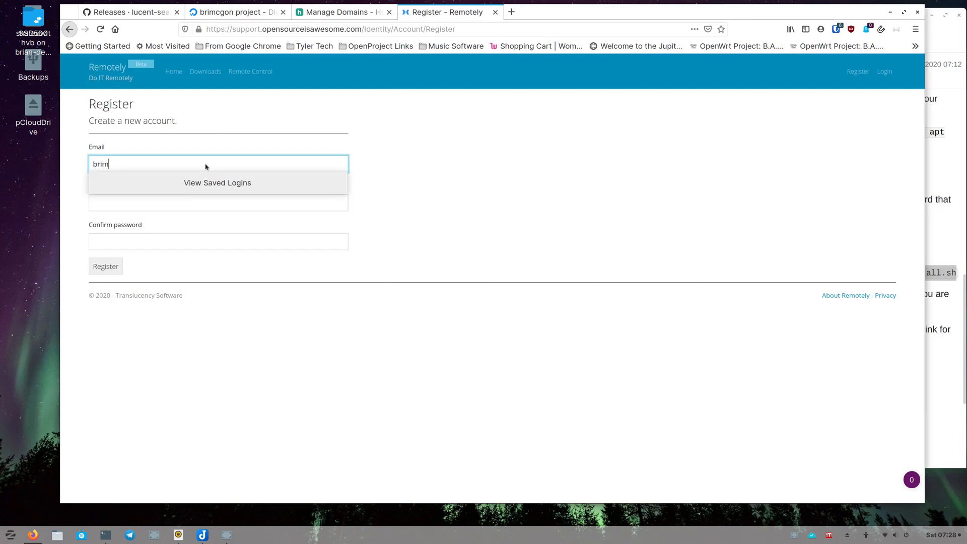
key(Down)
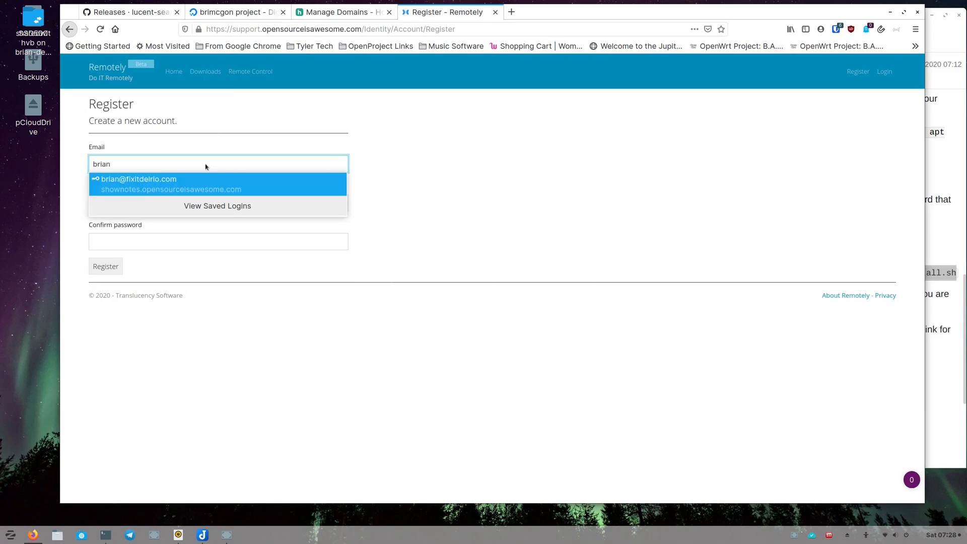
key(Return)
key(BackSpace)
key(BackSpace)
key(BackSpace)
key(BackSpace)
key(BackSpace)
key(BackSpace)
key(BackSpace)
key(BackSpace)
key(BackSpace)
key(BackSpace)
key(BackSpace)
key(BackSpace)
key(BackSpace)
key(BackSpace)
key(BackSpace)
key(BackSpace)
key(BackSpace)
key(BackSpace)
key(BackSpace)
key(BackSpace)
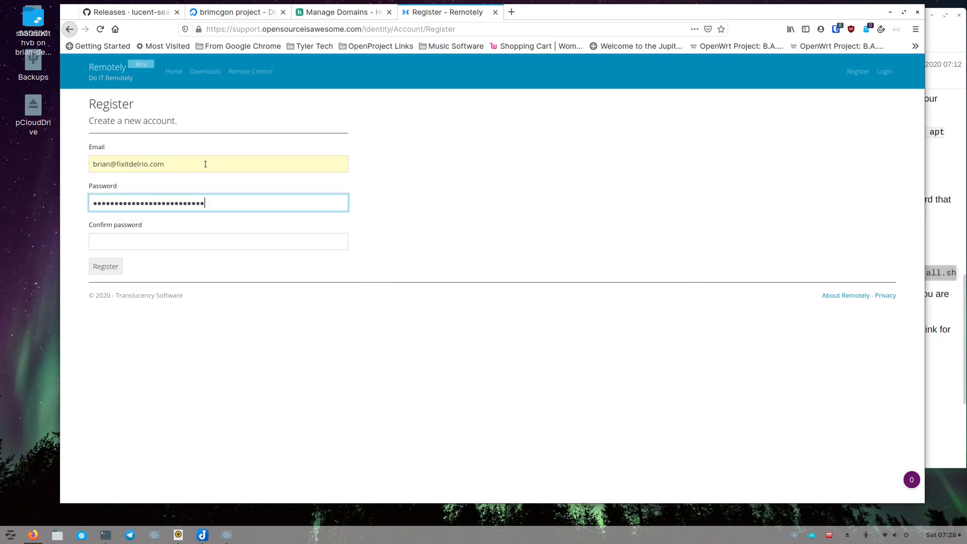
- Enter and confirm the account password, register the account, and decline ever saving the login in the browser
text(•••••••••••)
key(Tab)
text(•••••••••••)
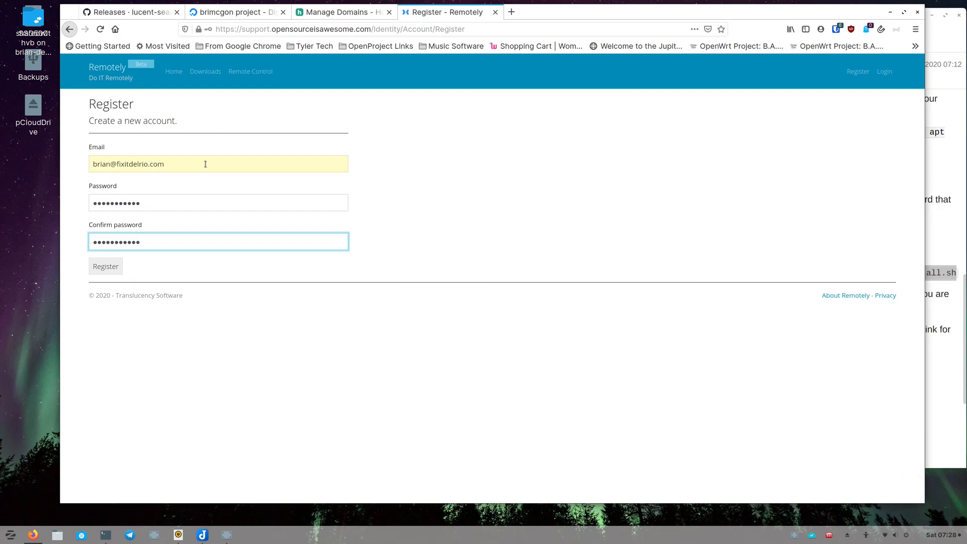
click(112, 271)
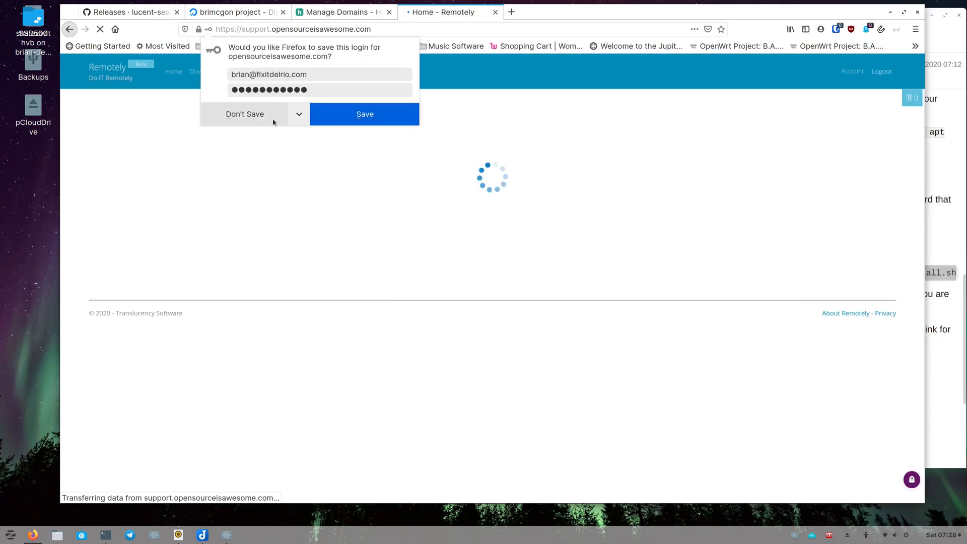
click(298, 114)
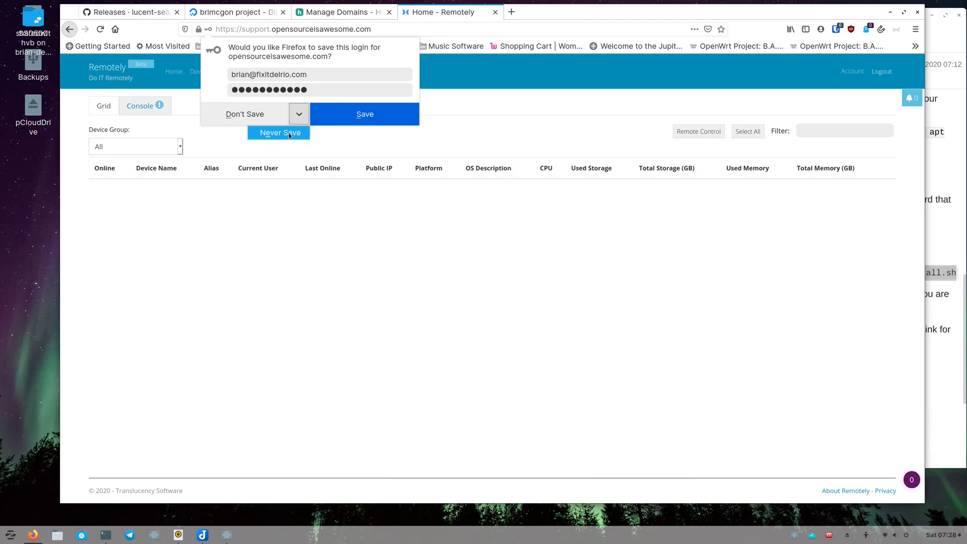
click(288, 134)
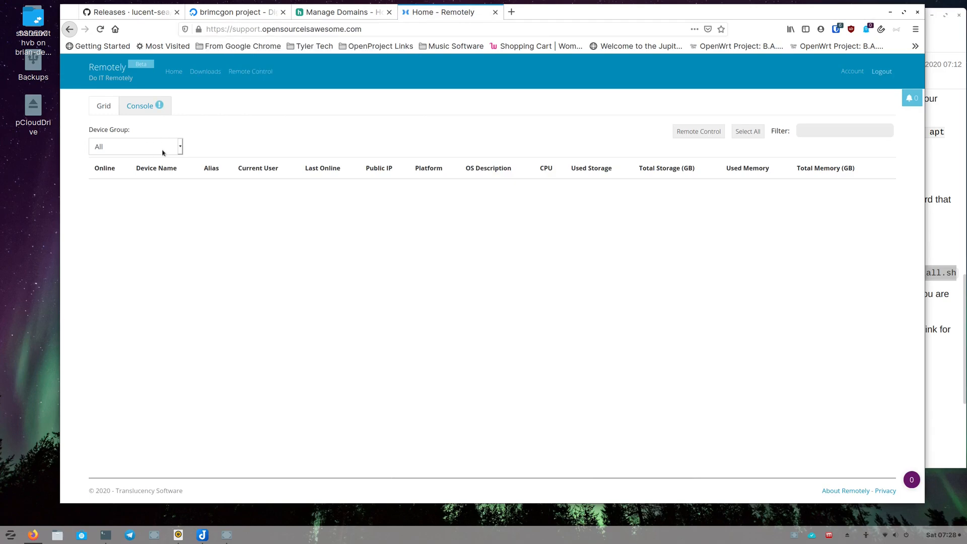
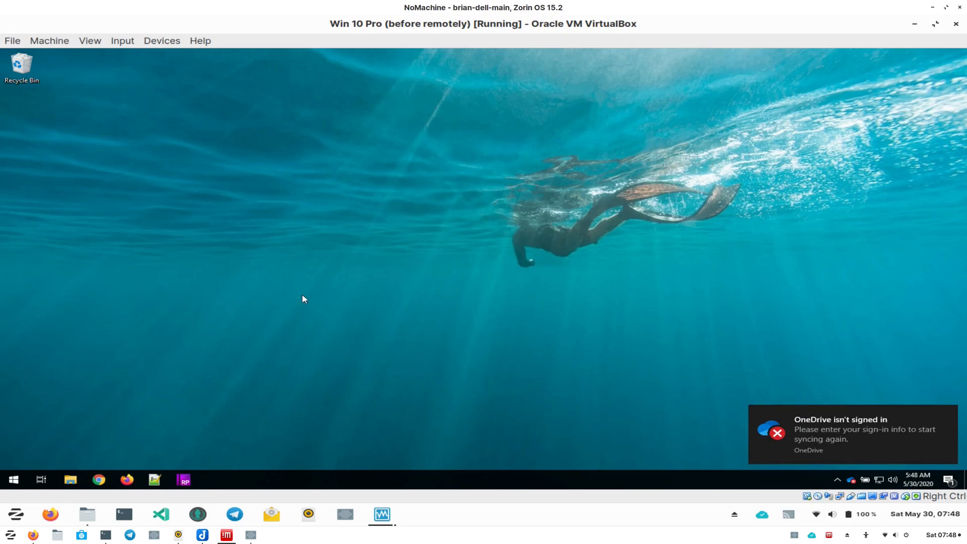
- Launch Firefox in the Windows VM and open support.opensourceisawesome.com
click(127, 480)
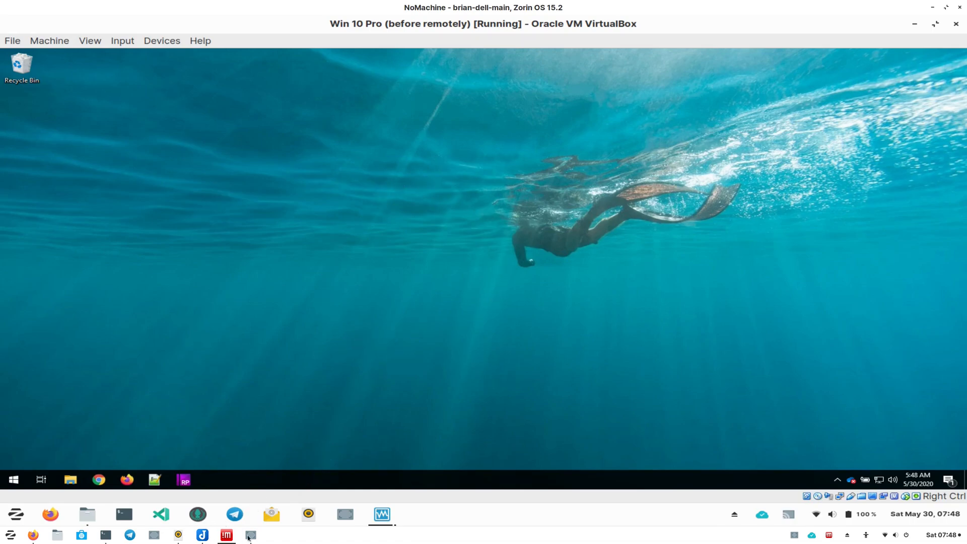
mouse_move(251, 536)
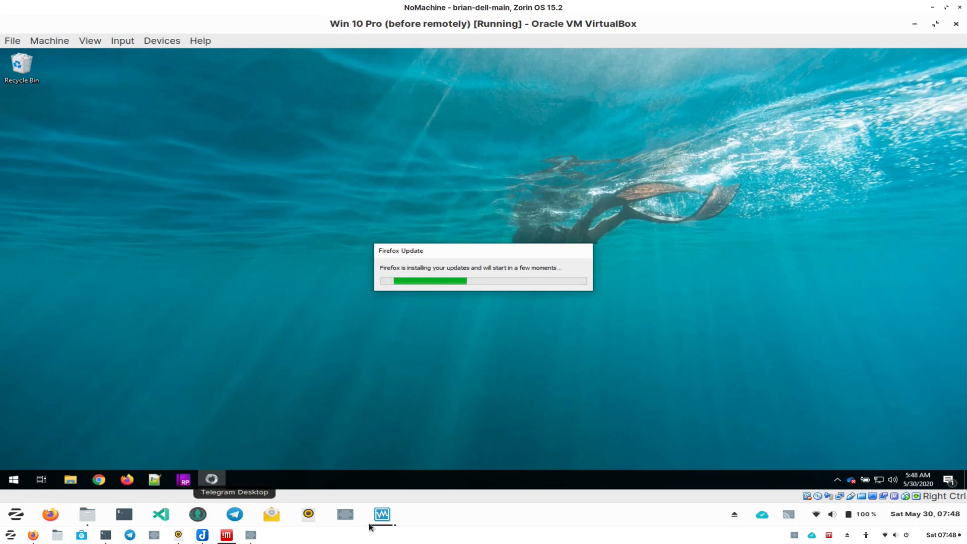
mouse_move(379, 521)
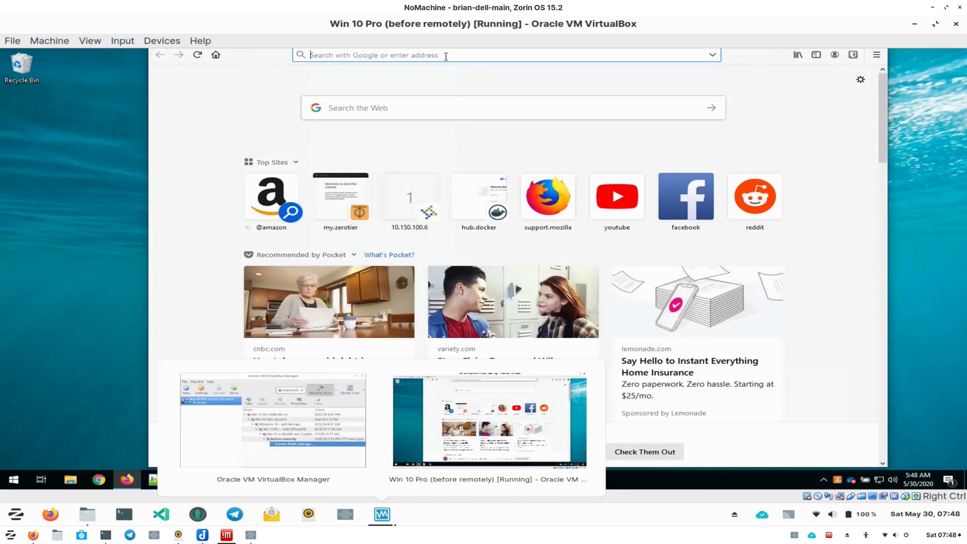
click(382, 515)
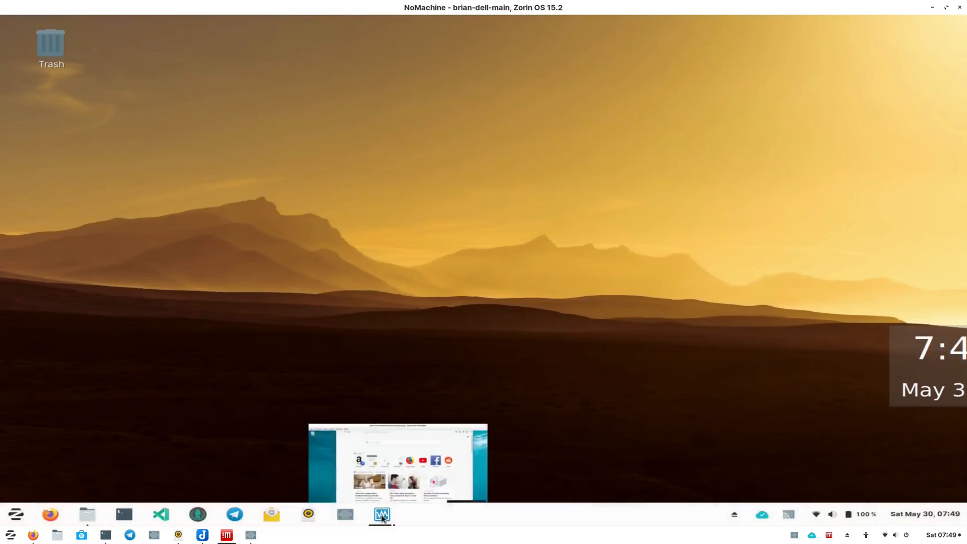
click(382, 516)
click(389, 56)
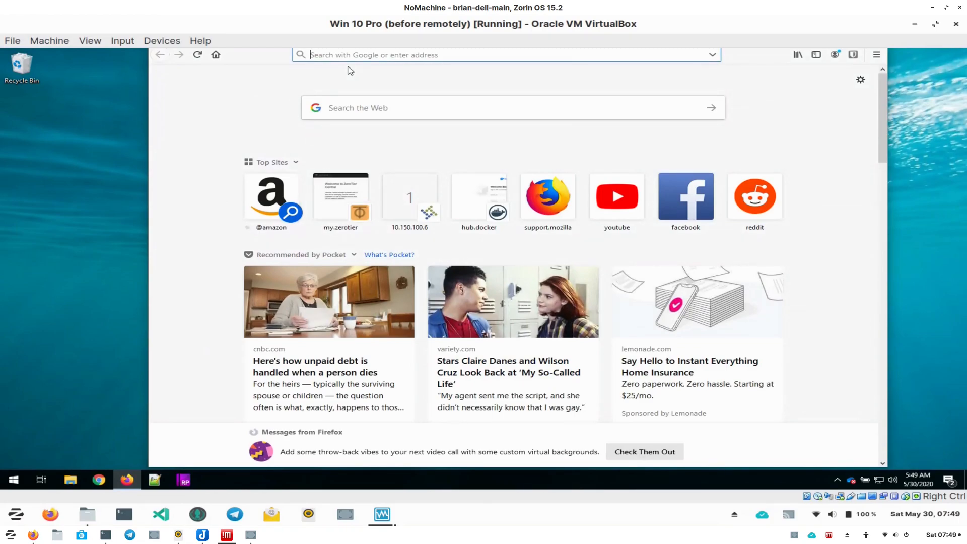
text(support.o)
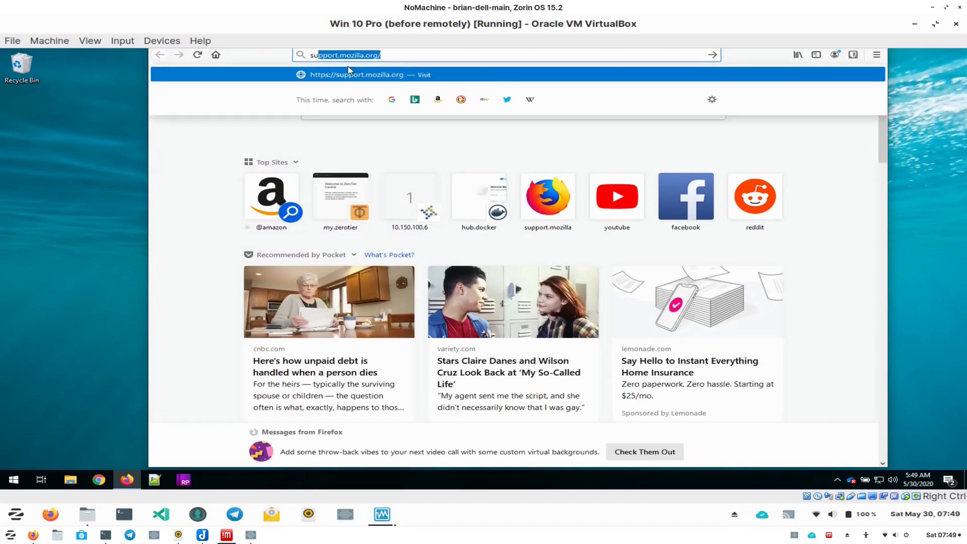
text(penso)
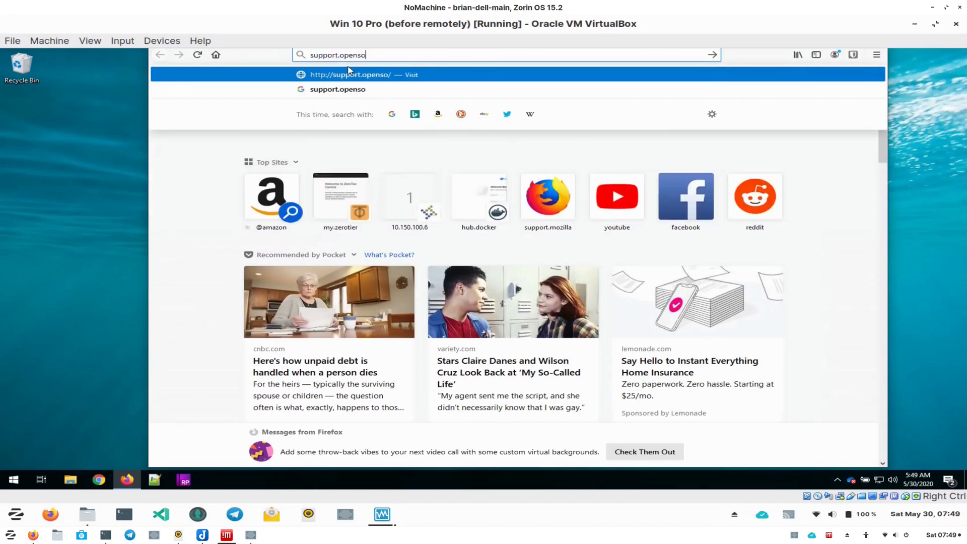
text(urceisawesome.com)
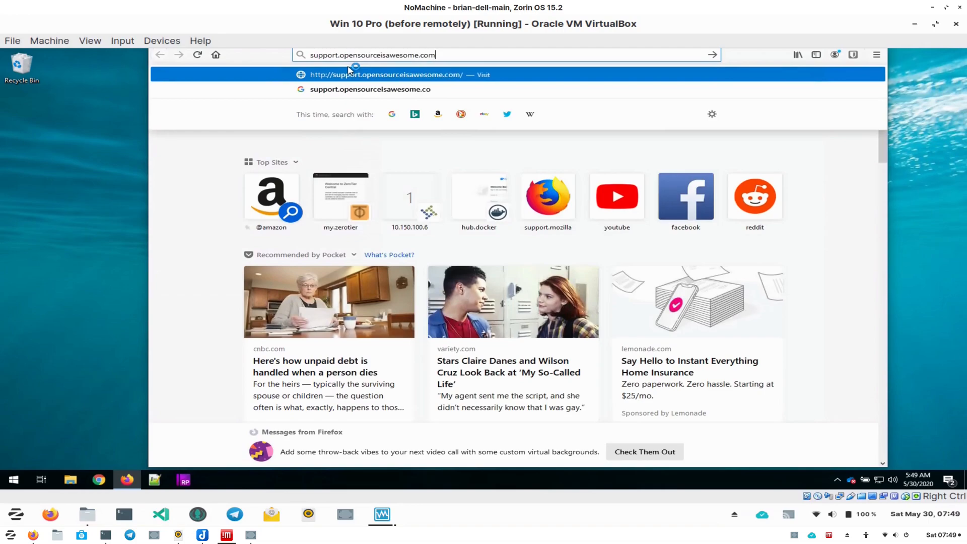
key(Return)
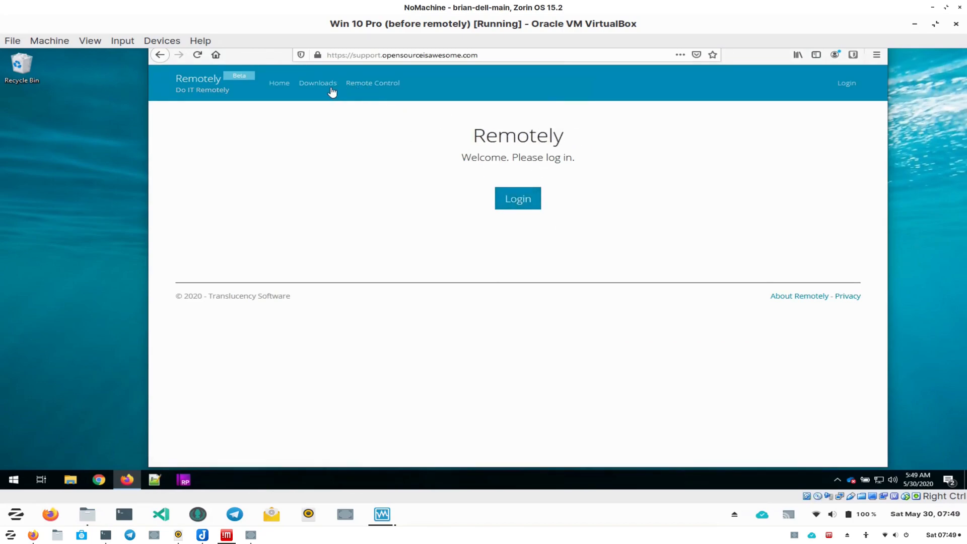
- Download the Windows 64-bit instant support client executable from the Remotely Downloads page
click(313, 85)
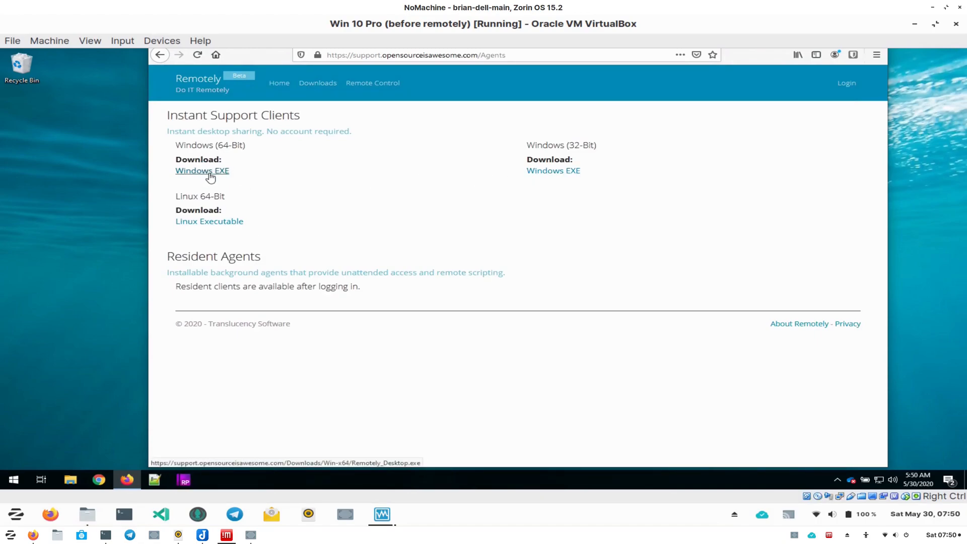
click(210, 174)
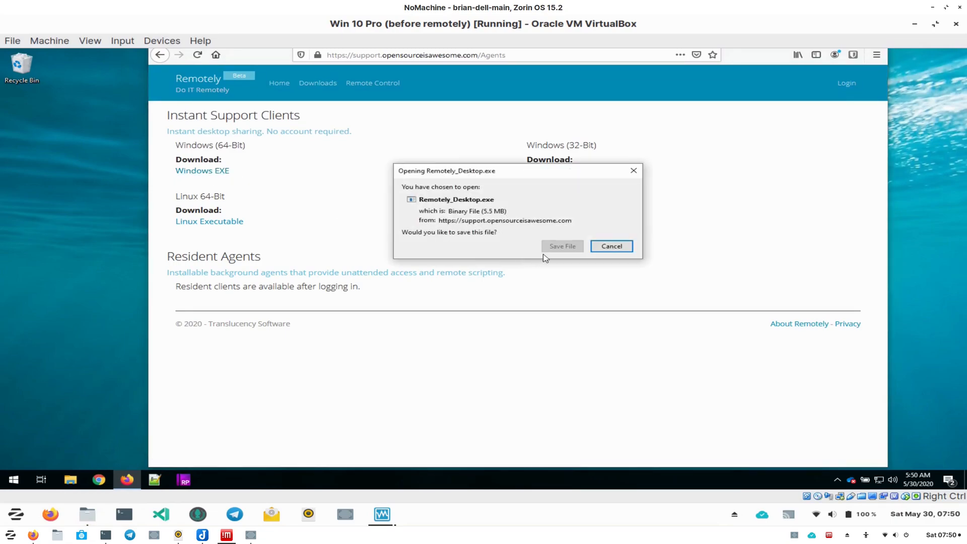
click(568, 249)
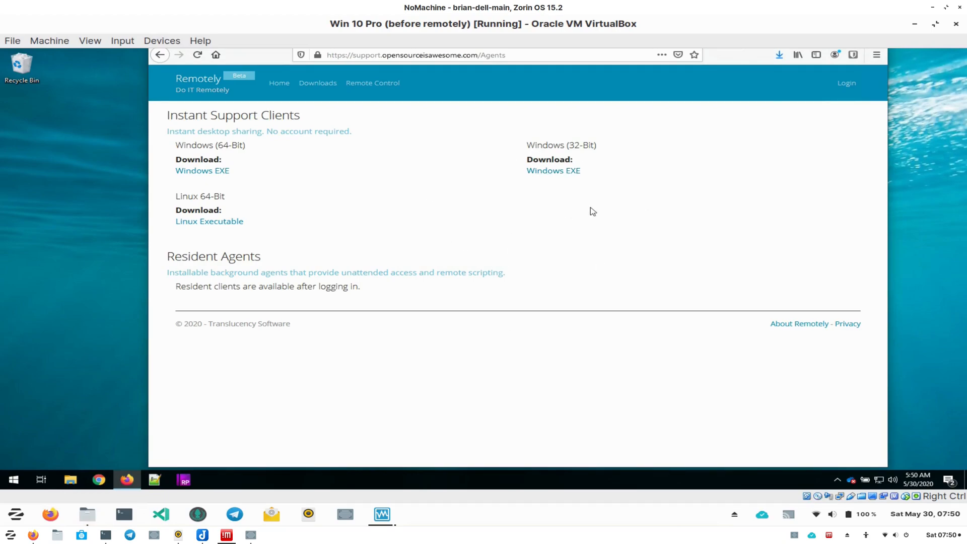
- Run the downloaded Remotely_Desktop.exe, allowing it past SmartScreen and User Account Control, and close the Firefox window
click(780, 55)
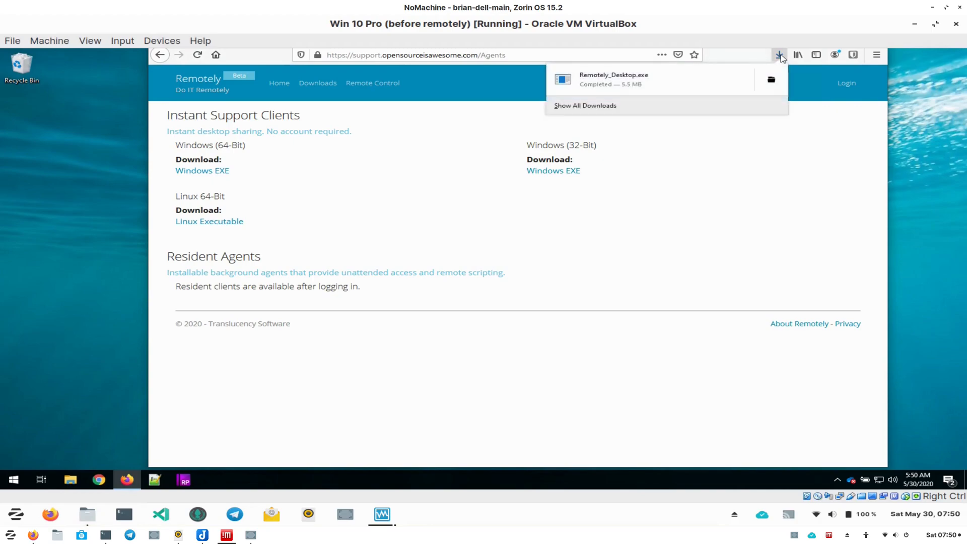
click(665, 88)
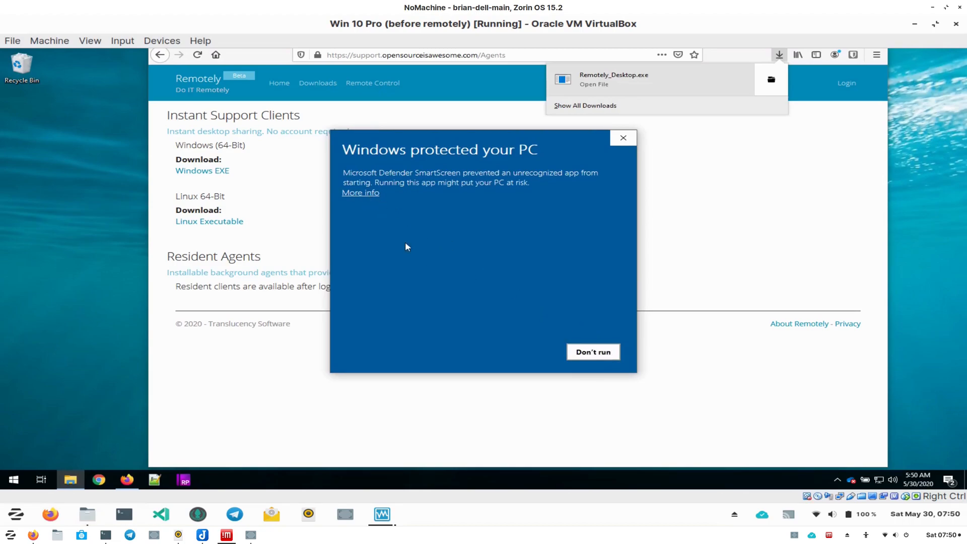
click(357, 194)
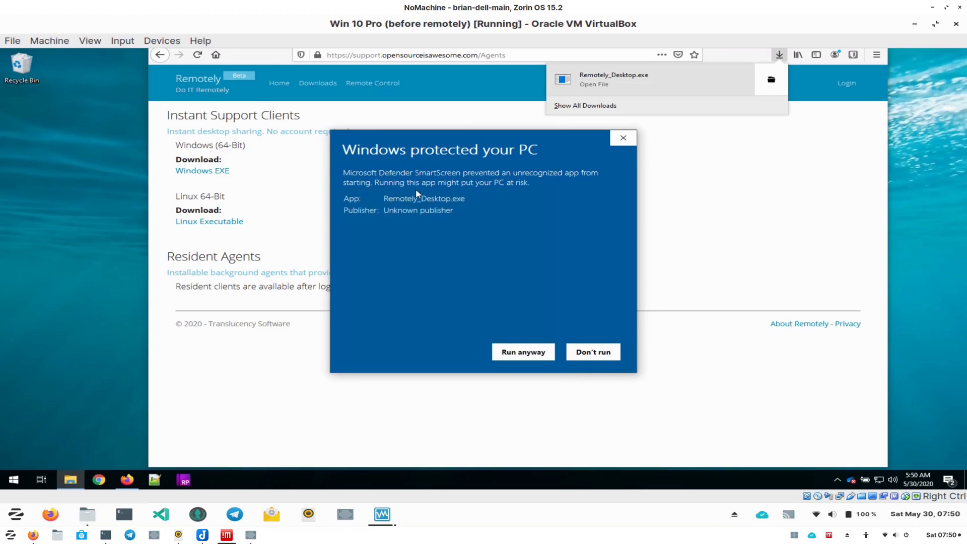
click(534, 357)
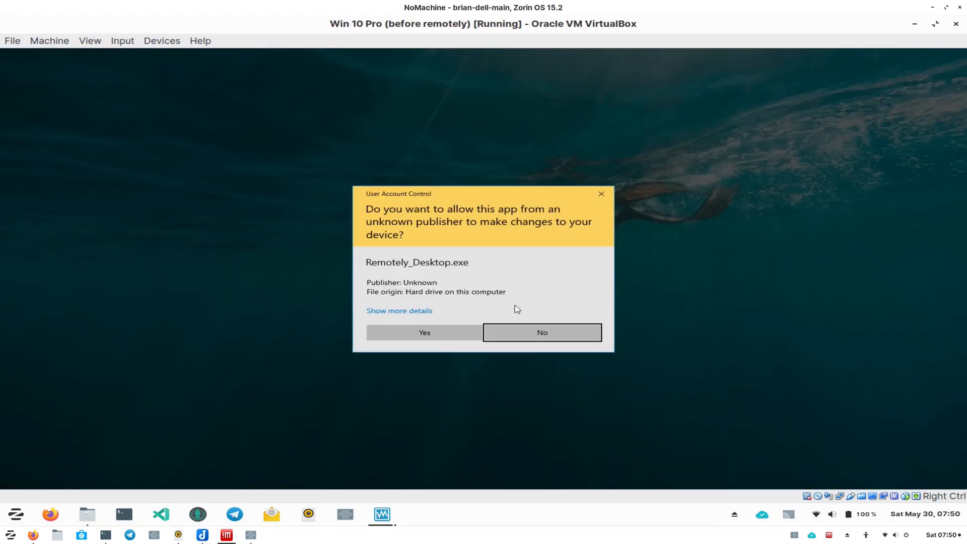
click(426, 333)
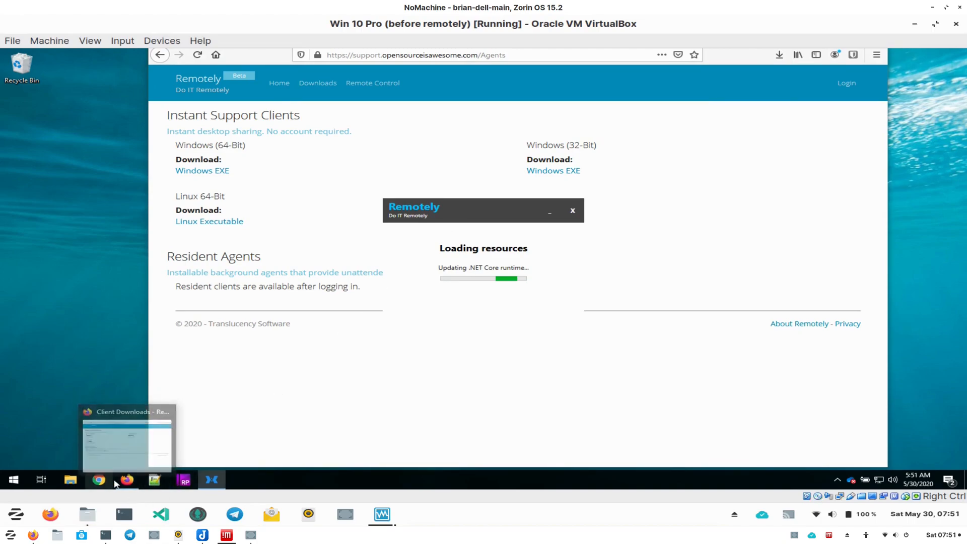
right_click(122, 480)
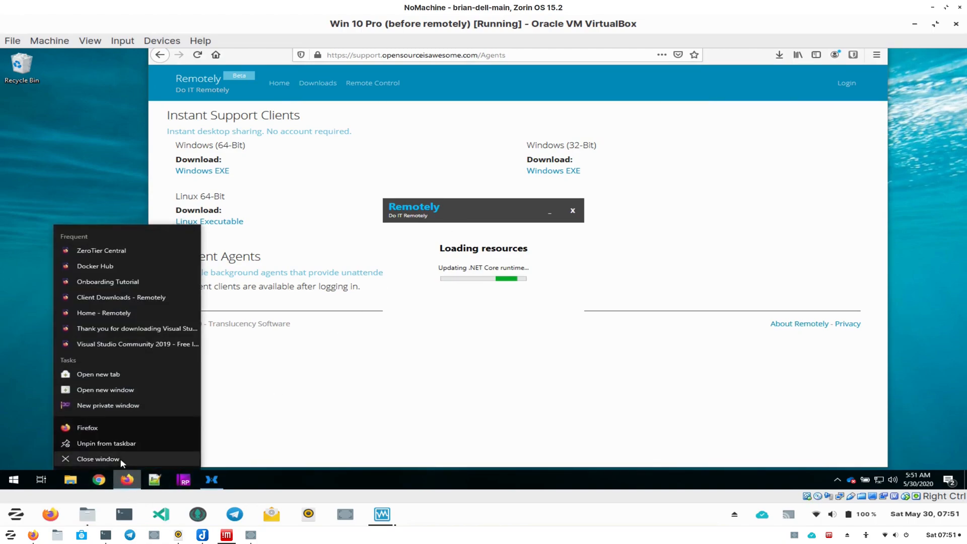
click(122, 462)
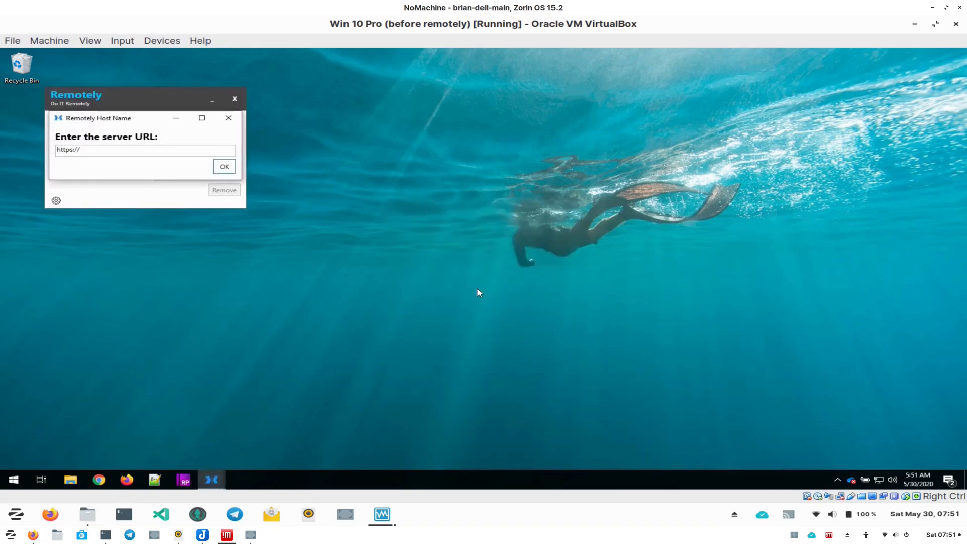
click(125, 151)
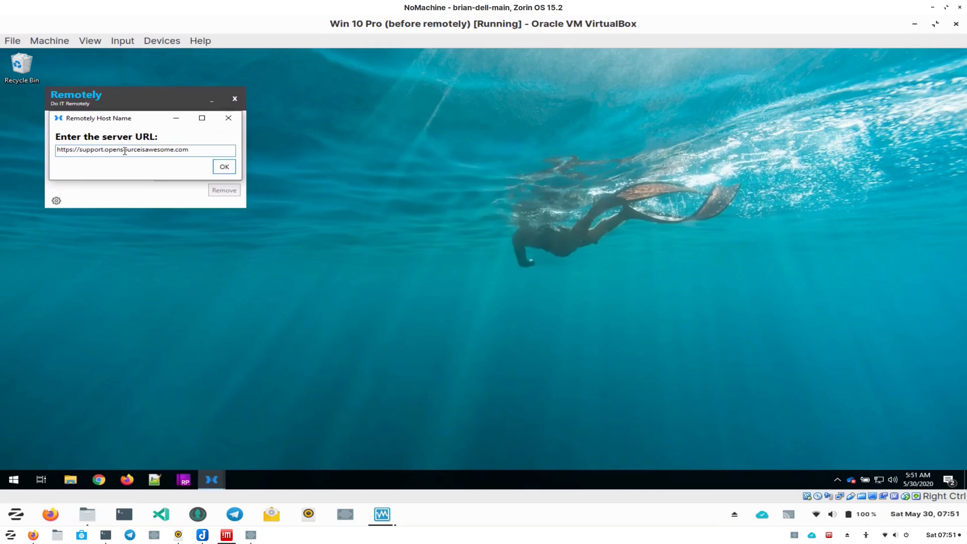
click(222, 171)
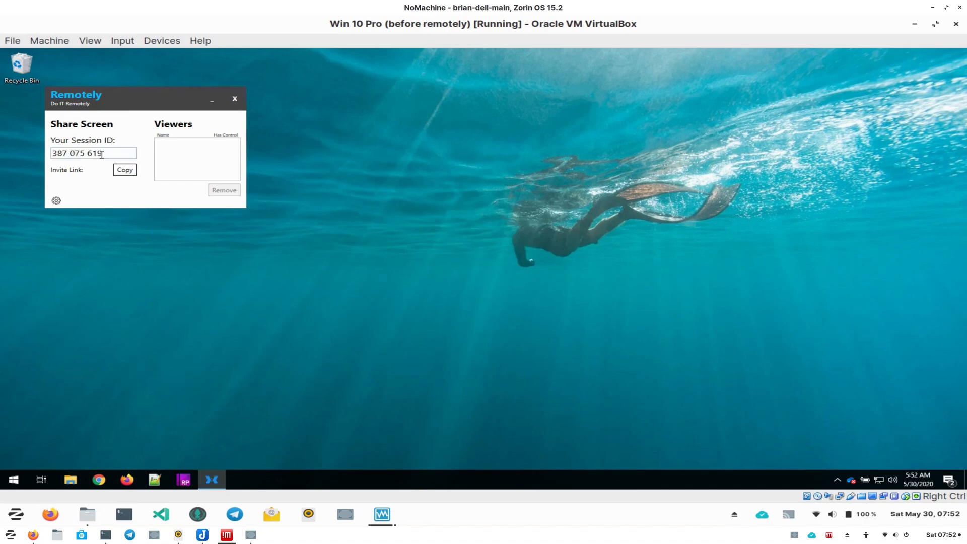
drag(147, 97, 447, 160)
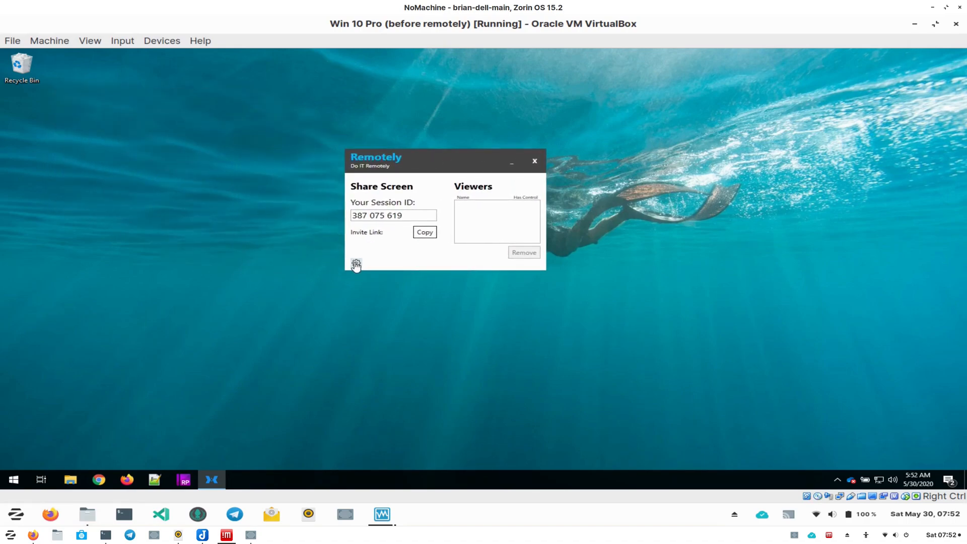
- Copy the Remotely client's invite link
click(356, 264)
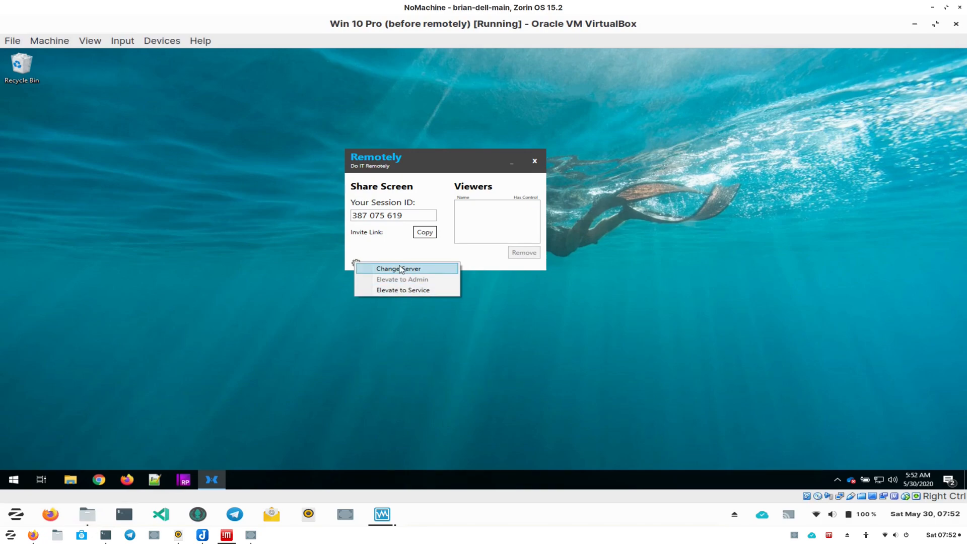
click(403, 247)
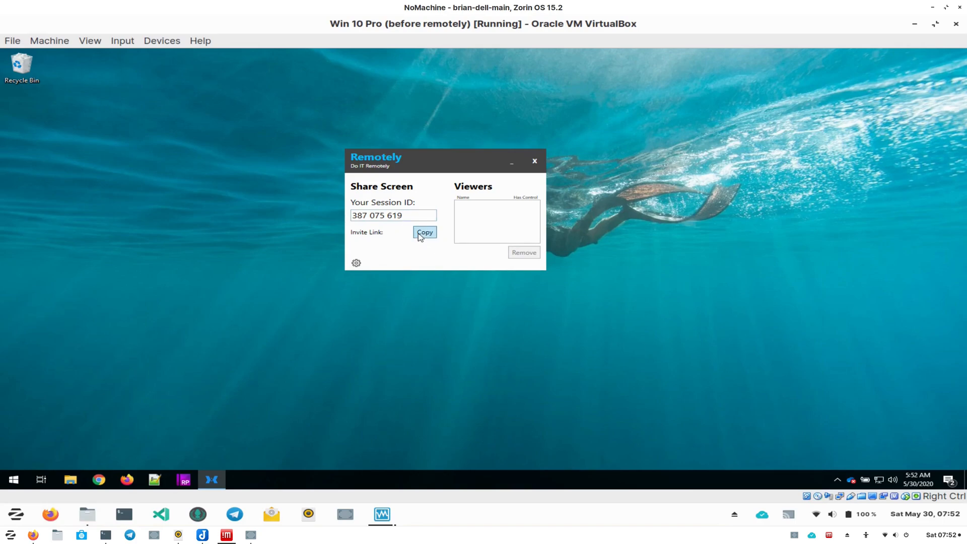
click(423, 235)
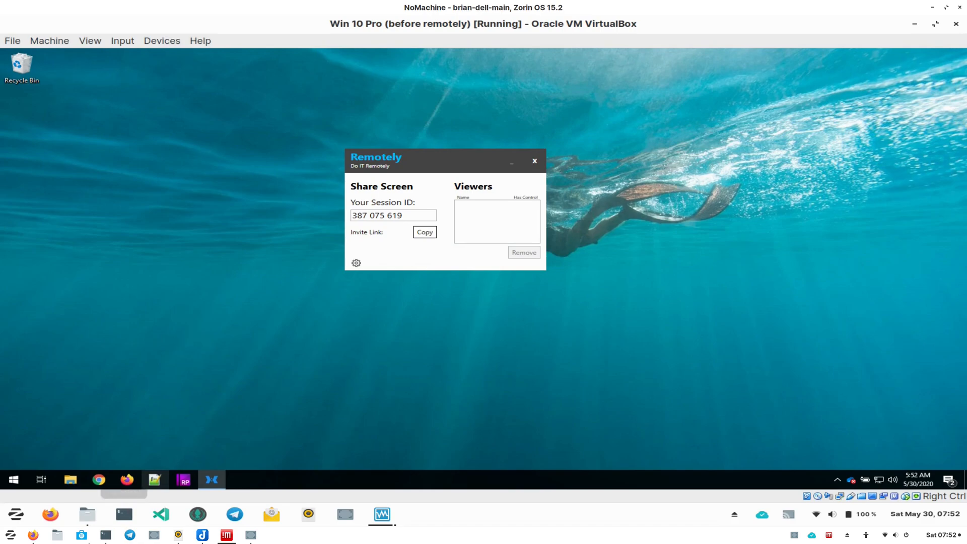
- Open Remote Control on the Remotely site in the host browser and enter your name for the client
click(33, 536)
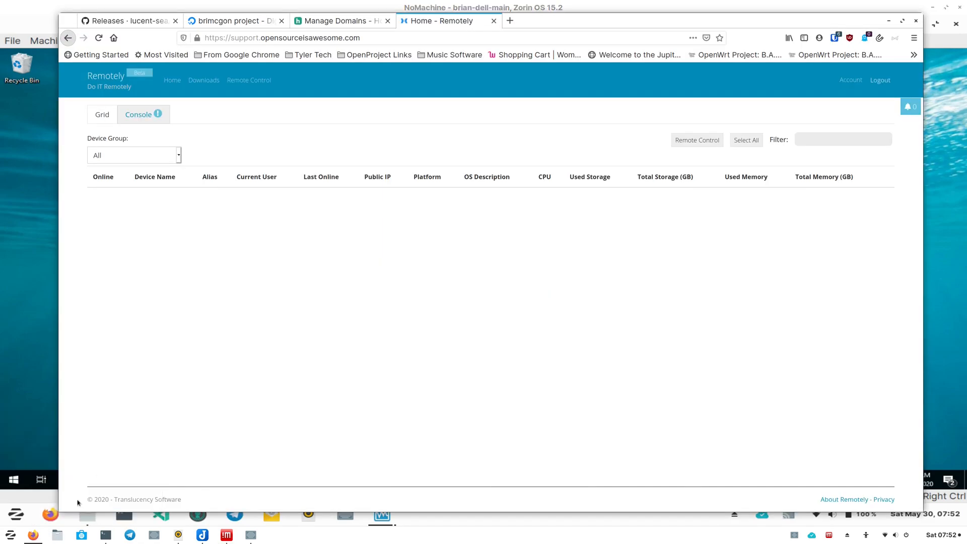
click(252, 79)
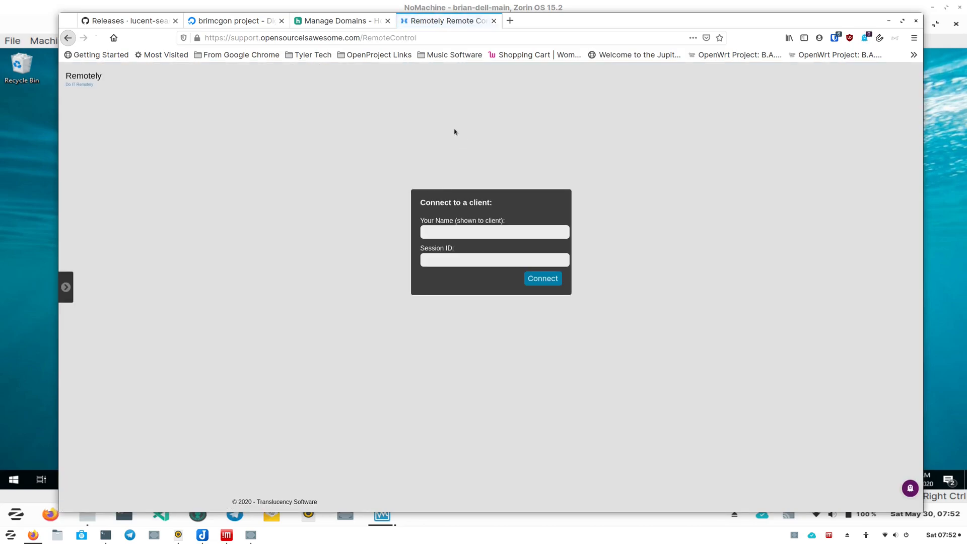
click(453, 233)
text(brian)
key(Tab)
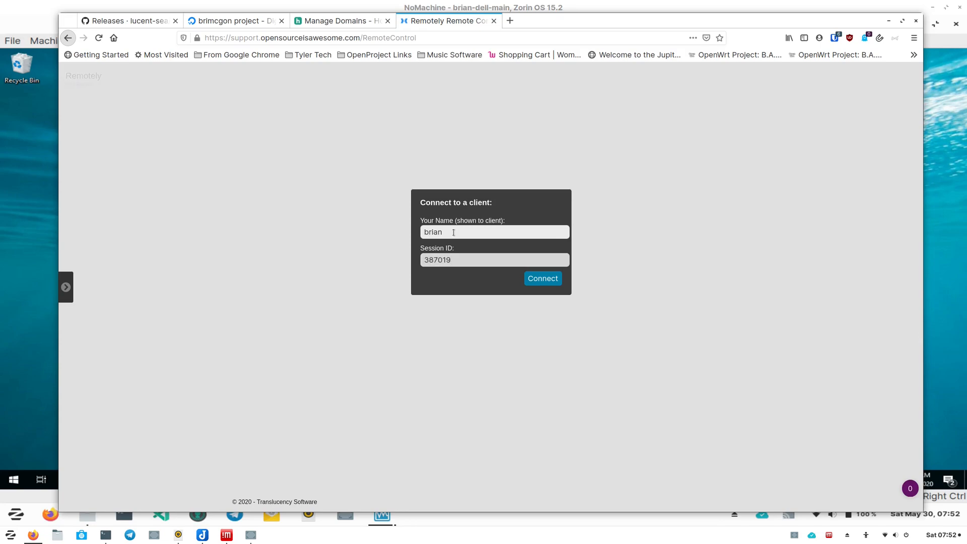
- Enter the Windows client's session ID in the connection form and connect
click(14, 244)
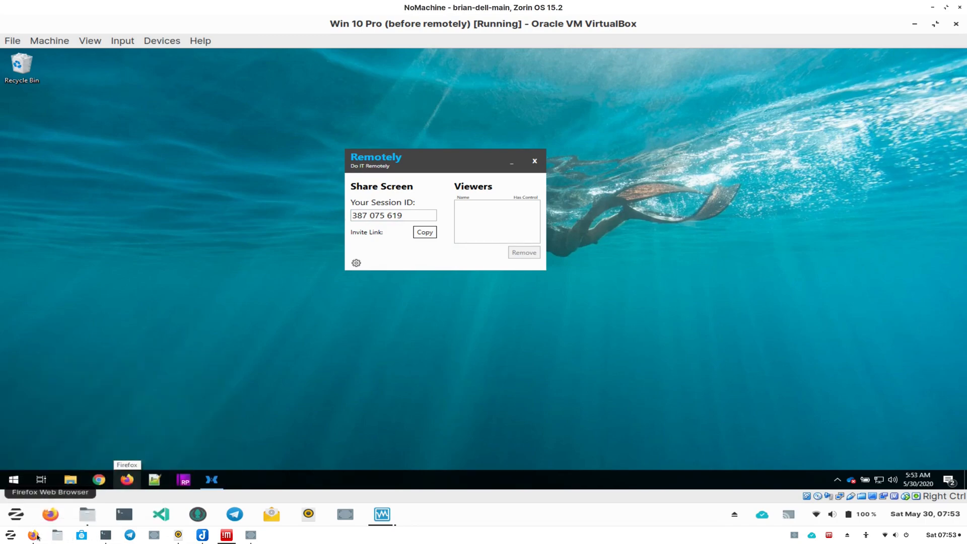
mouse_move(38, 537)
click(83, 453)
click(463, 259)
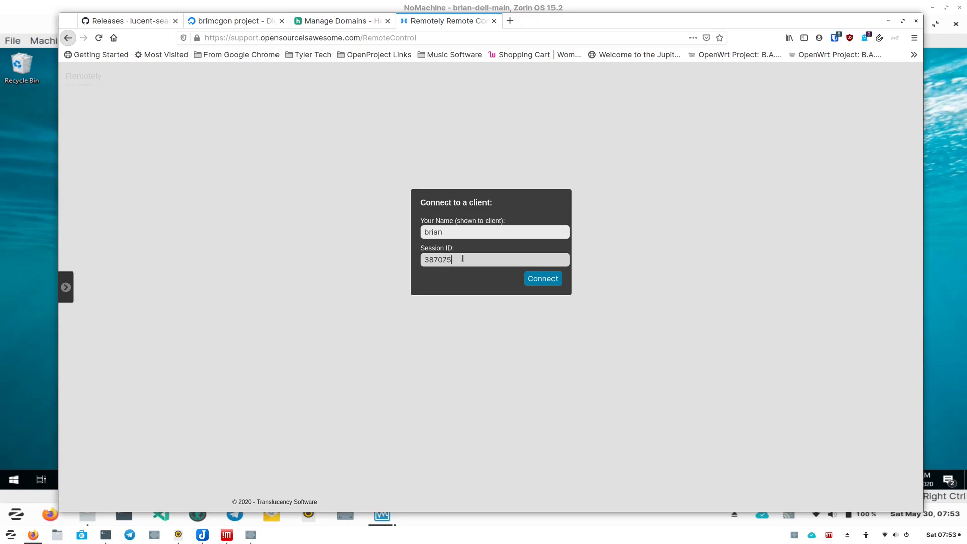
click(539, 279)
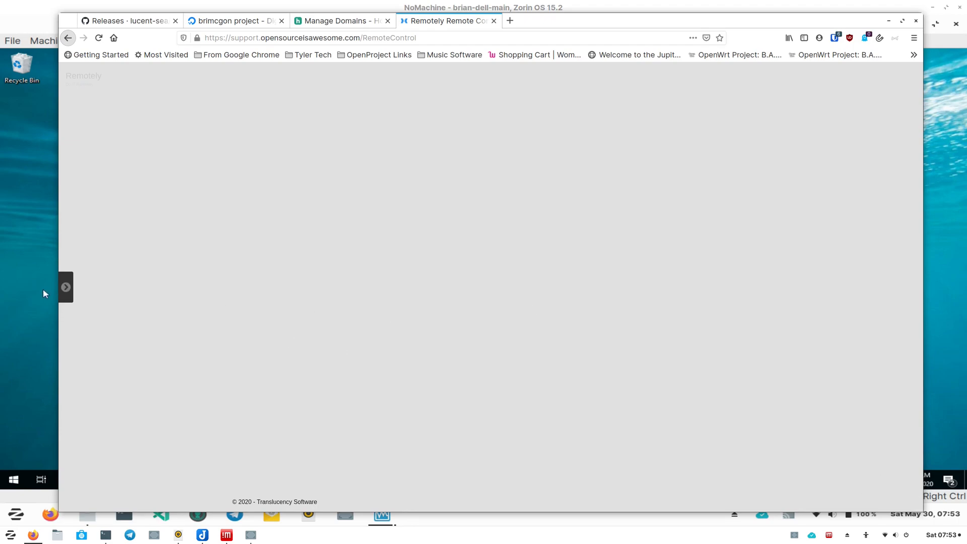
- Accept the connection request and allow firewall access on the Windows client, returning to the browser's remote view
click(31, 294)
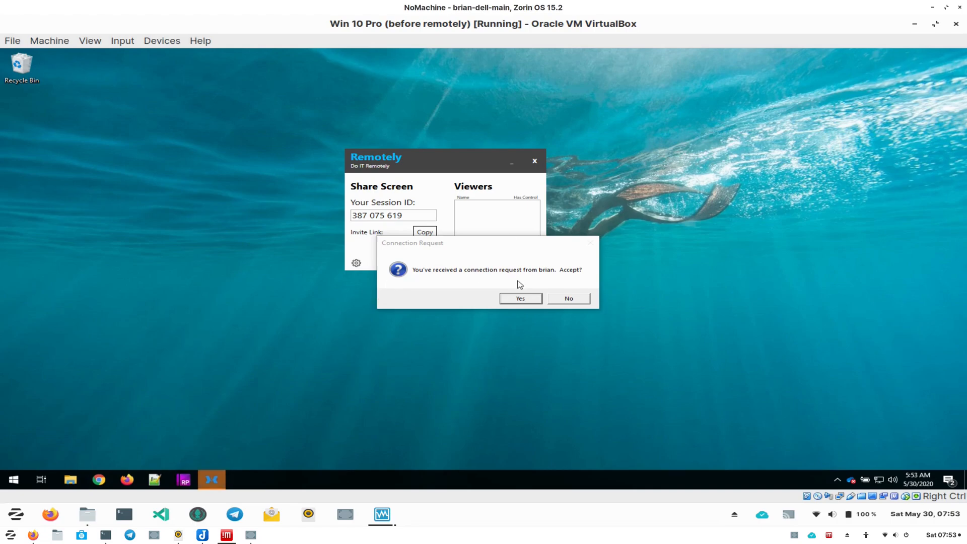
click(520, 298)
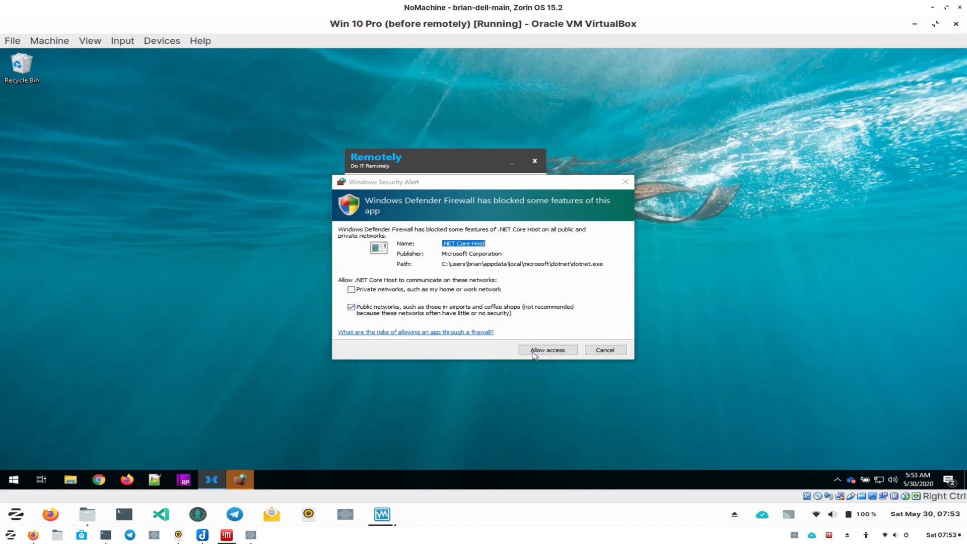
click(540, 352)
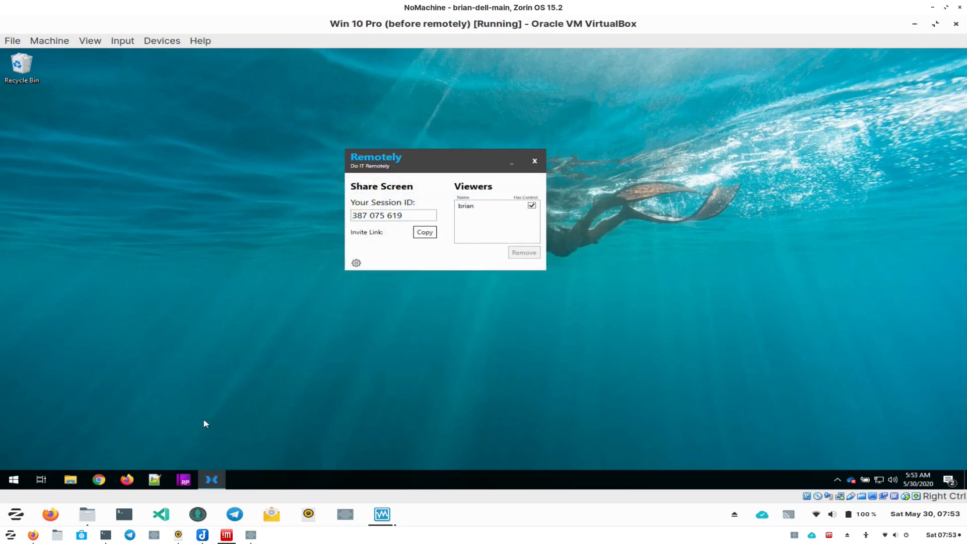
click(50, 515)
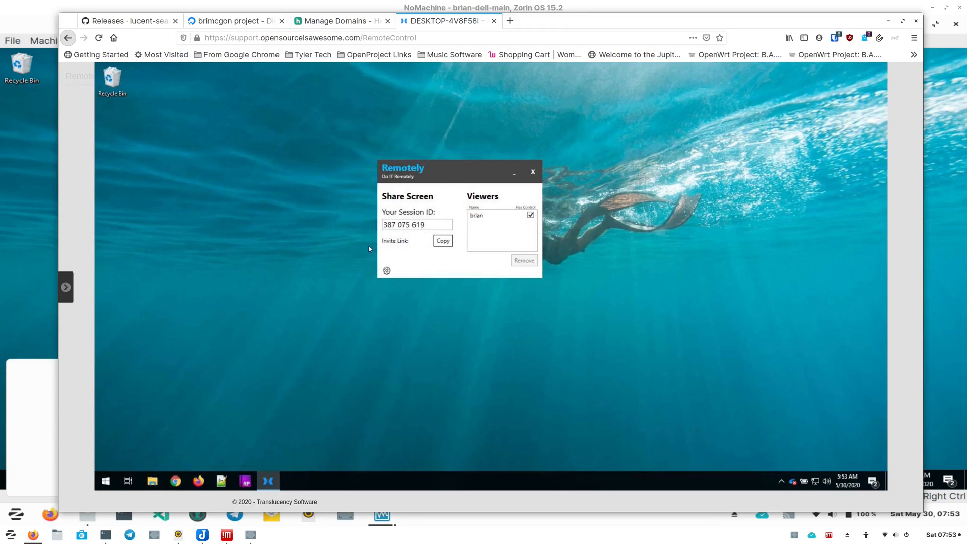
- Open the Windows client's settings menu to examine its server and elevation options
click(387, 271)
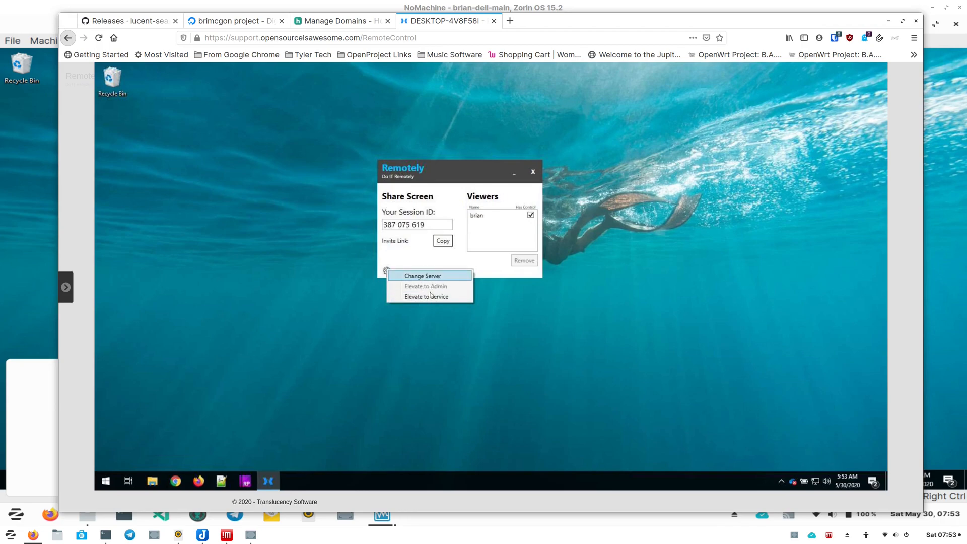
click(27, 278)
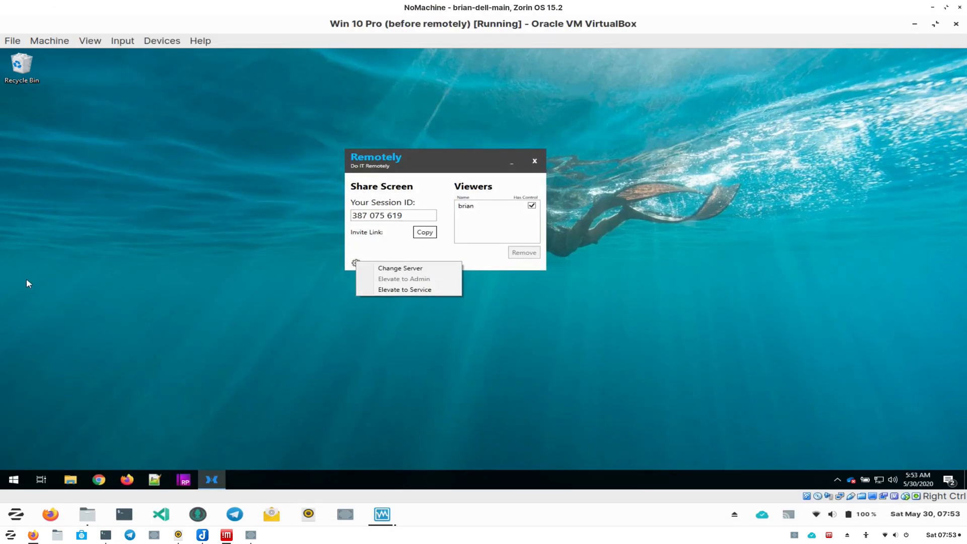
click(356, 262)
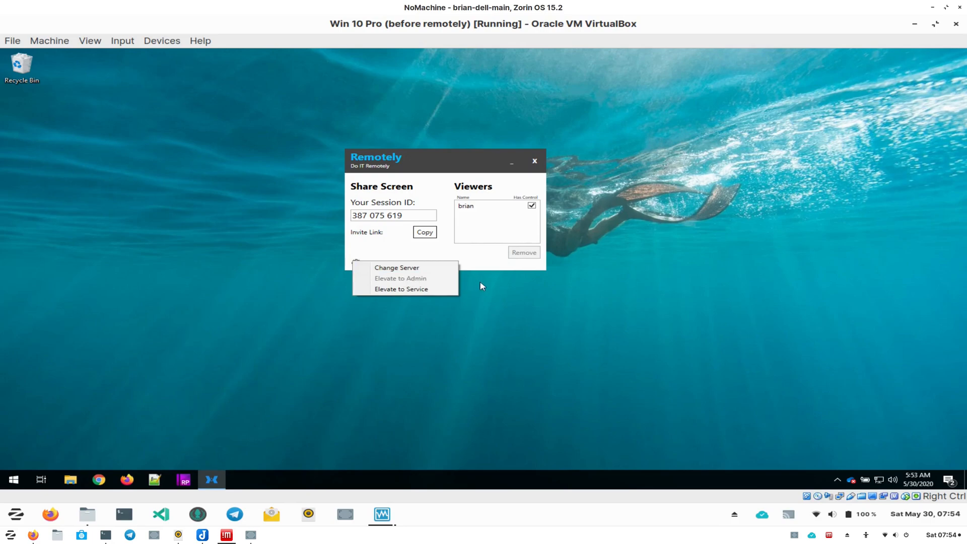
click(488, 206)
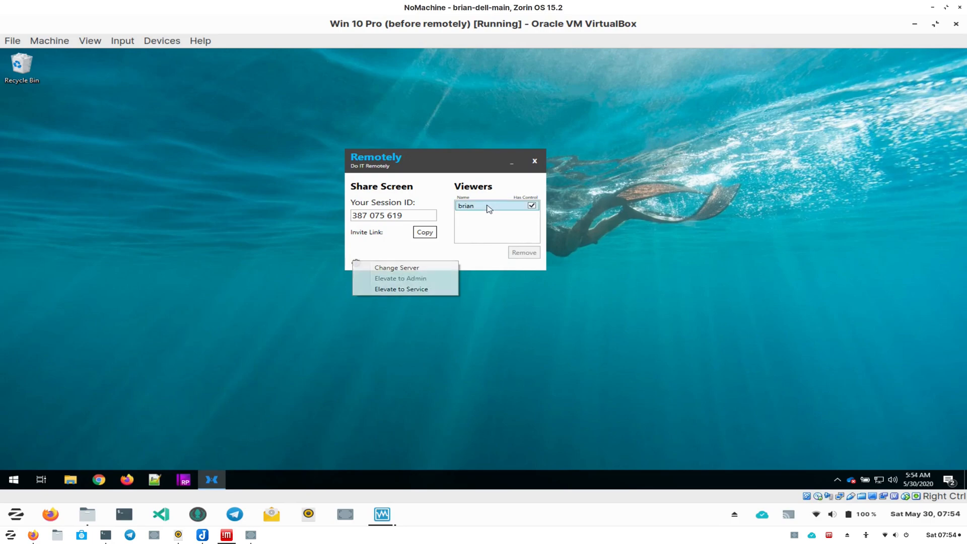
click(355, 262)
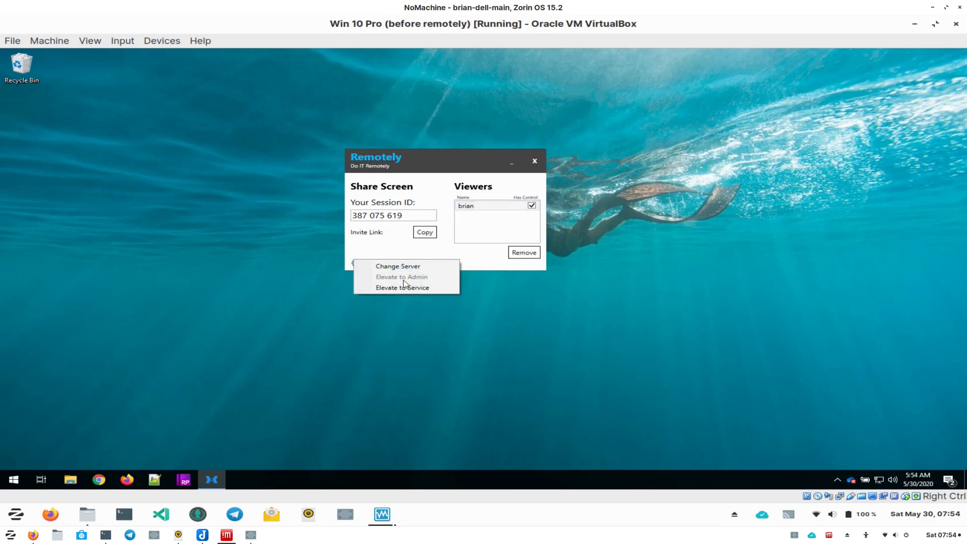
click(492, 316)
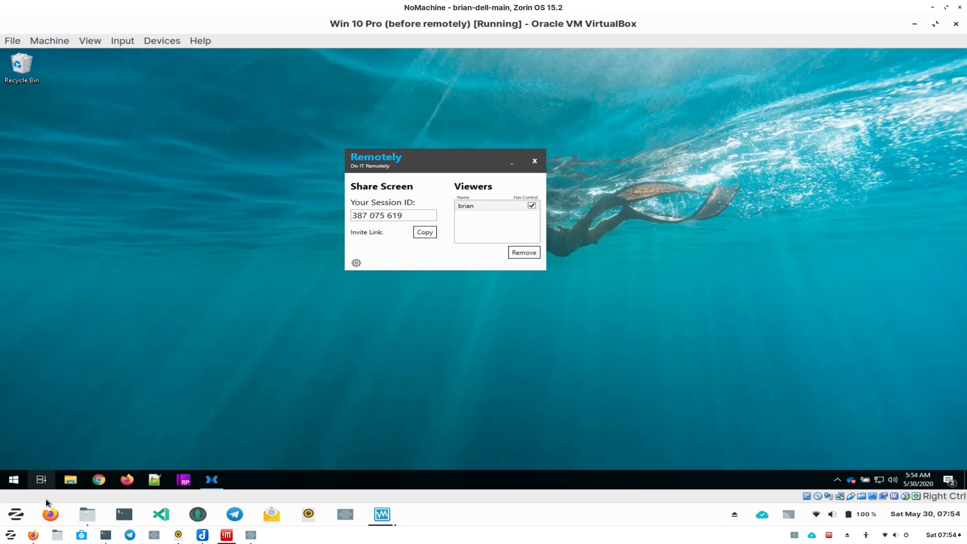
- Open the remote viewer's action panel and toggle Block Remote Input on and off to test it
click(36, 536)
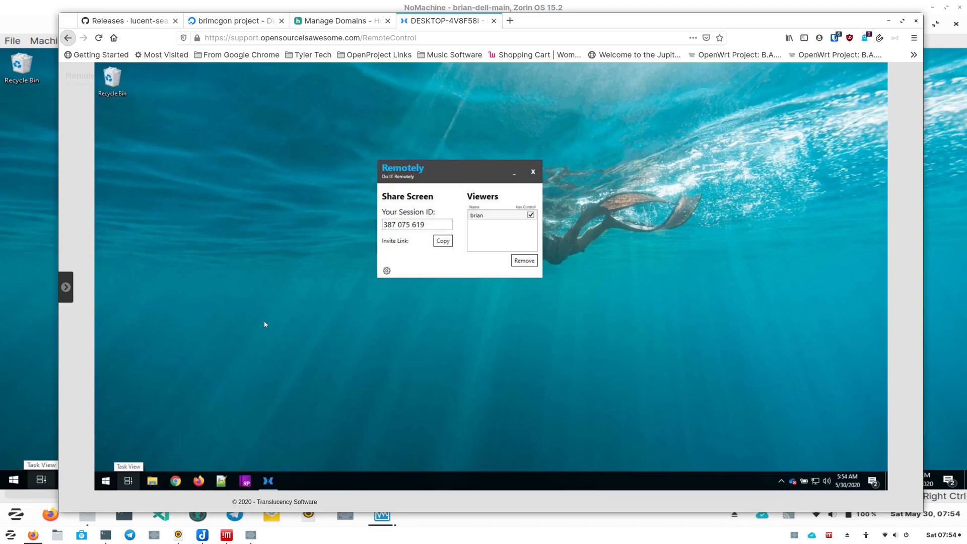
click(65, 288)
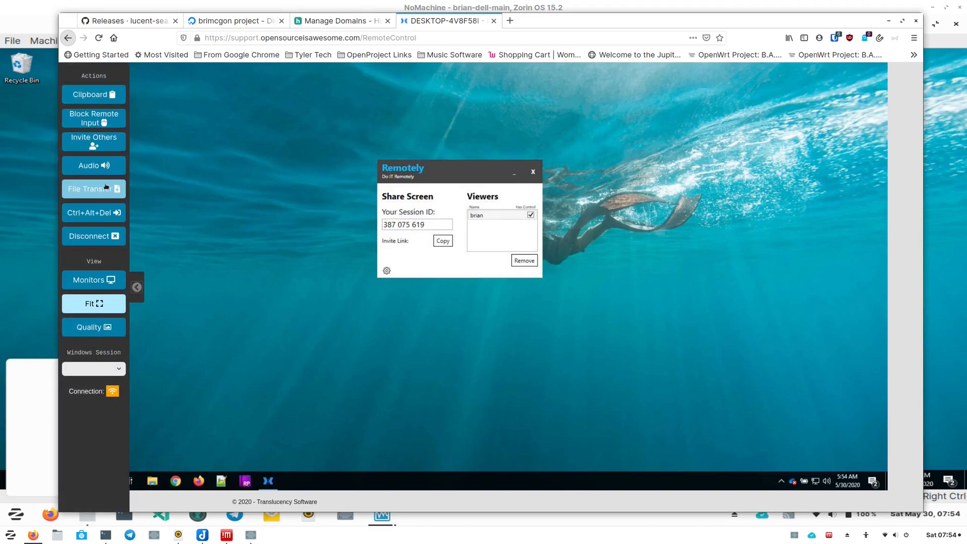
click(91, 121)
click(3, 243)
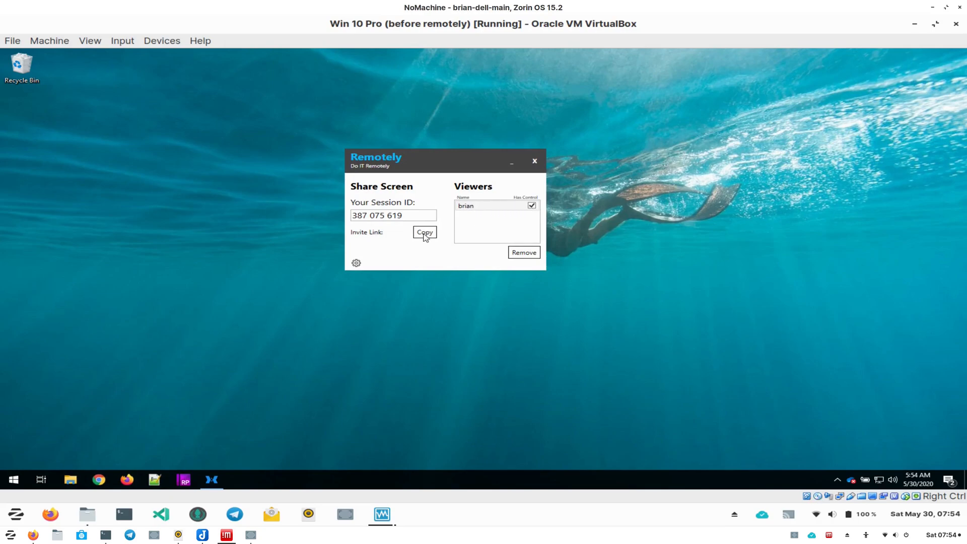
click(33, 540)
click(94, 121)
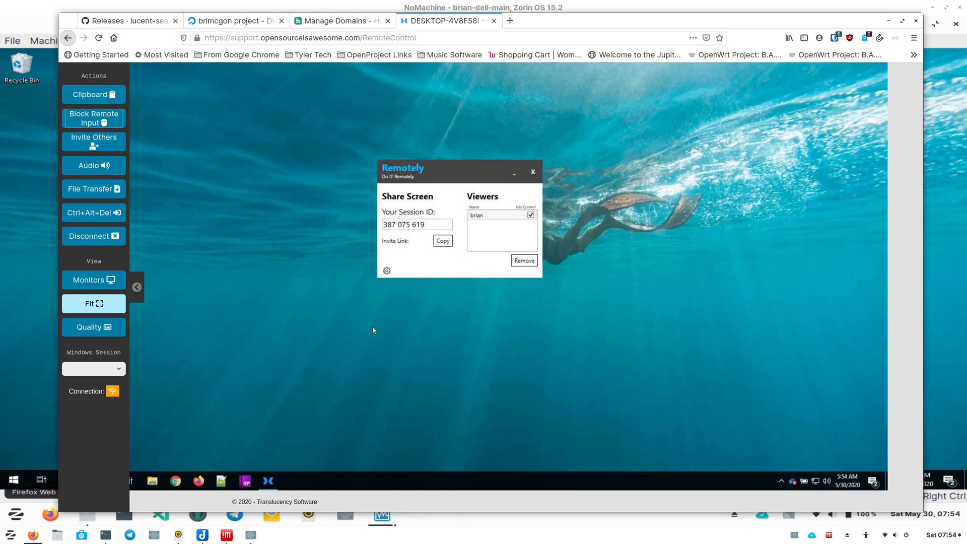
click(137, 287)
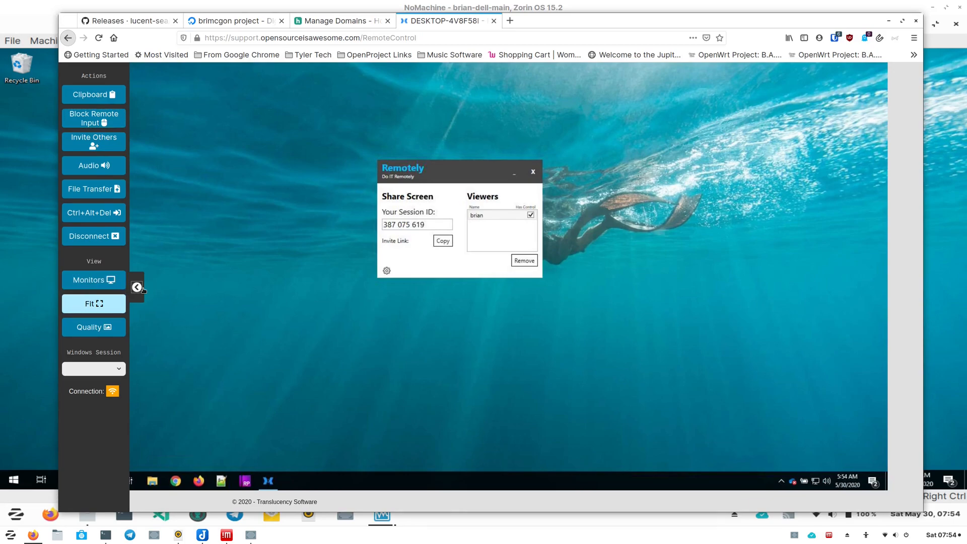
- Move the Remotely window through the remote session, then revoke the viewer's control on the Windows client
drag(471, 169, 625, 156)
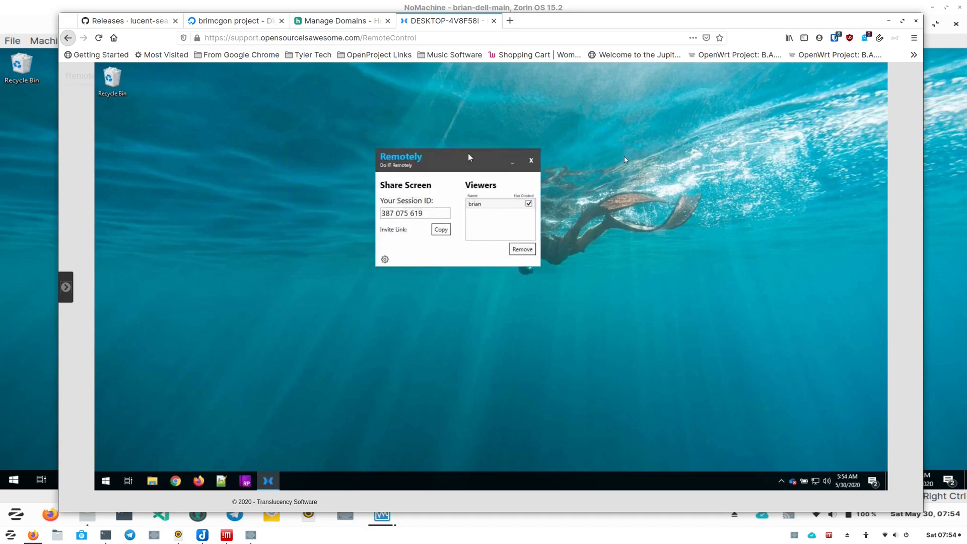
click(20, 217)
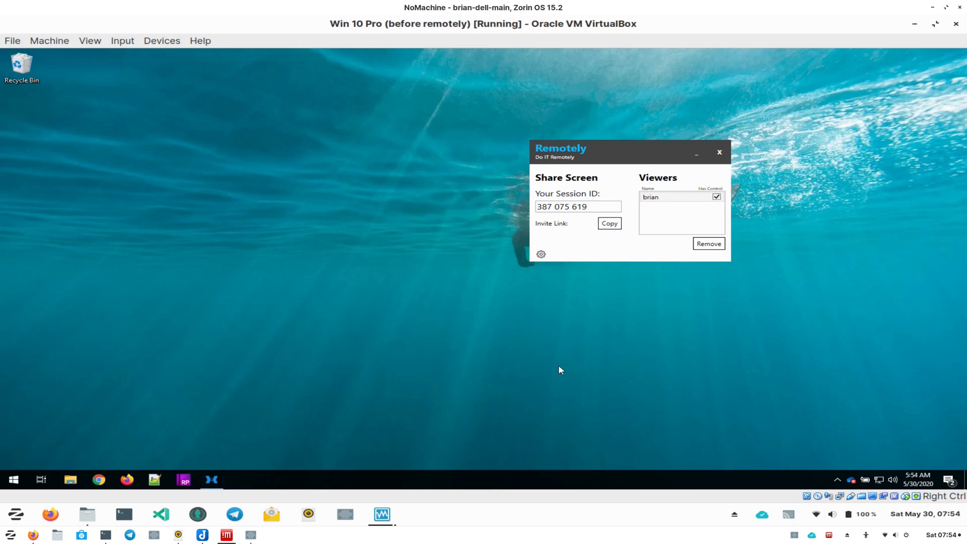
click(718, 197)
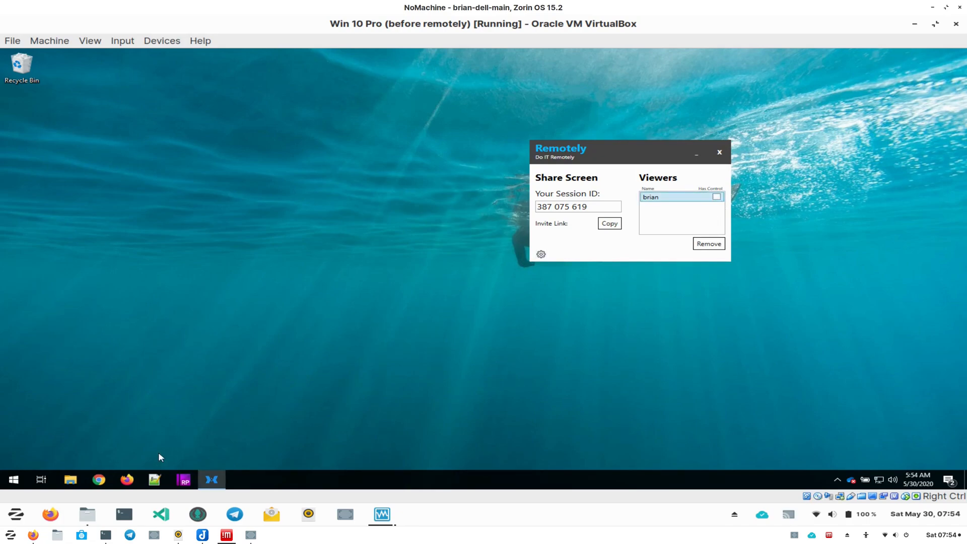
click(38, 538)
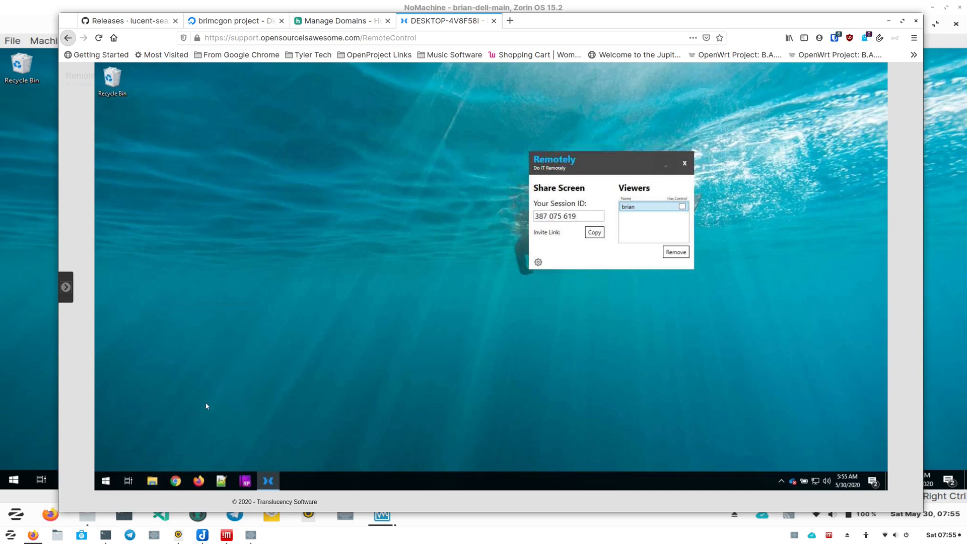
- Open a new host browser window and go to support.opensourceisawesome.com
click(33, 425)
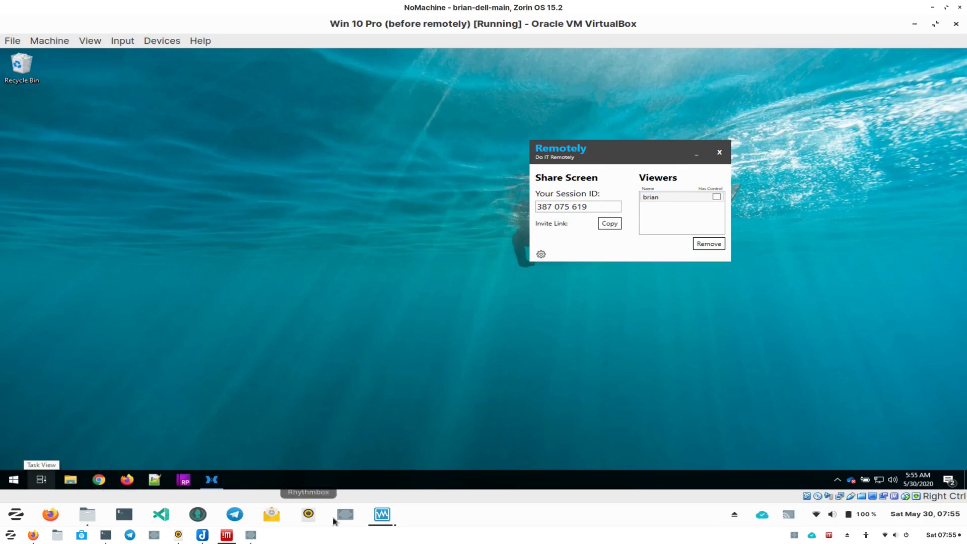
mouse_move(378, 519)
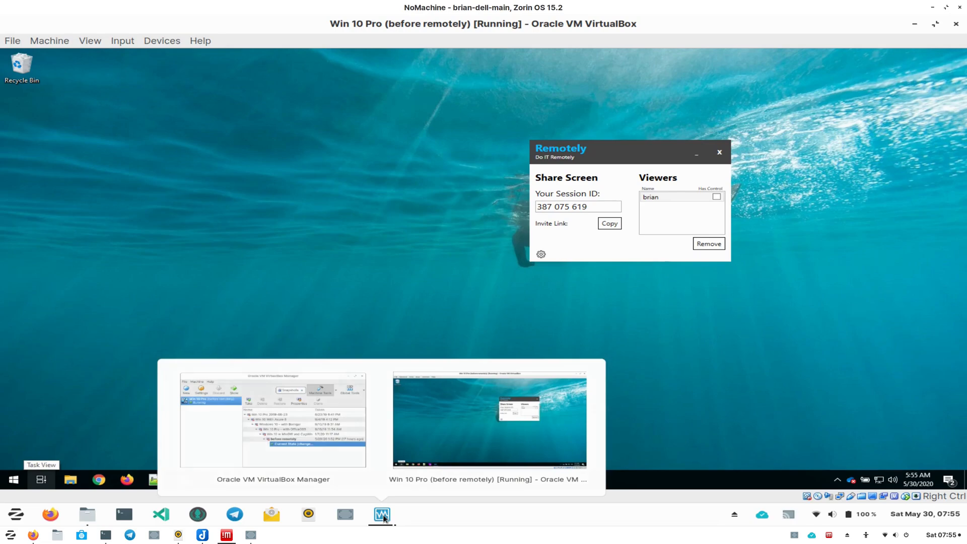
click(384, 516)
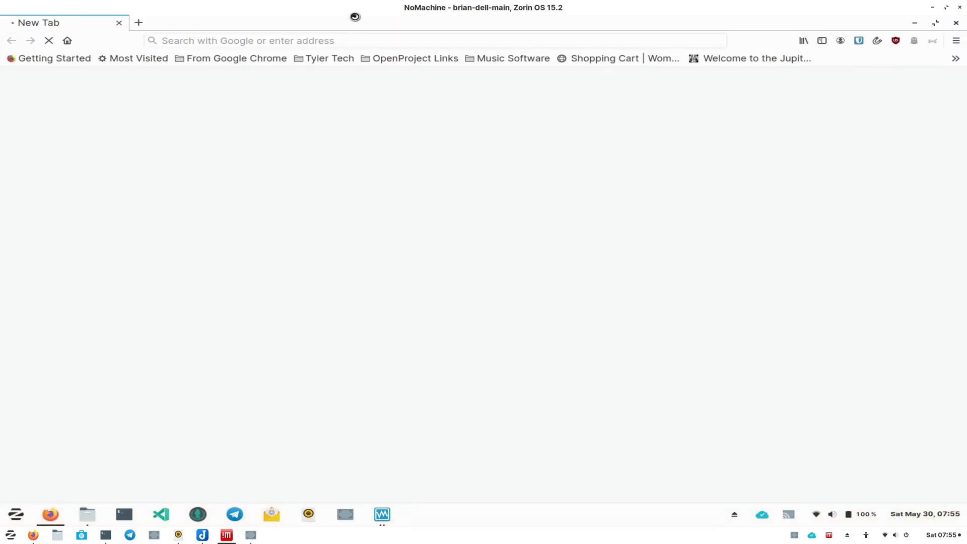
double_click(355, 18)
drag(399, 92, 365, 30)
click(365, 44)
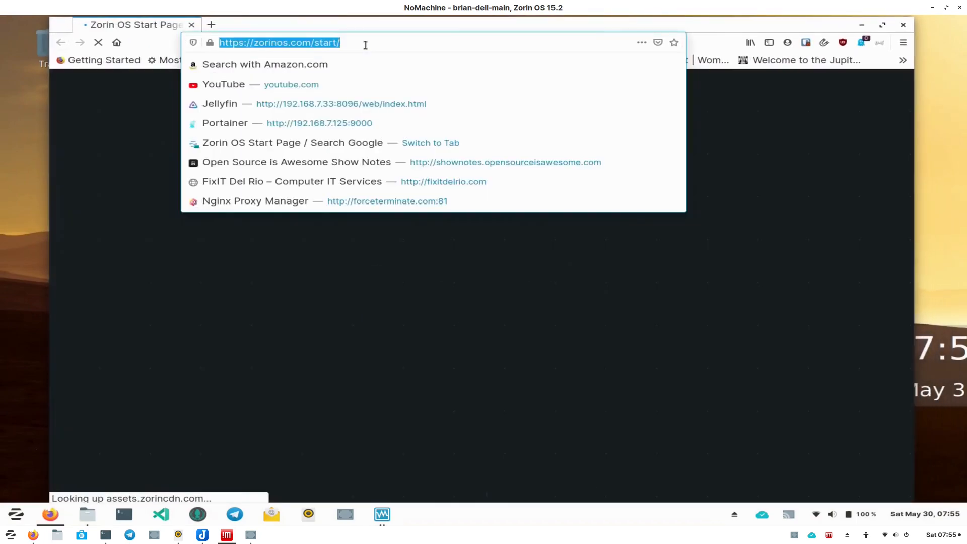
text(support.o)
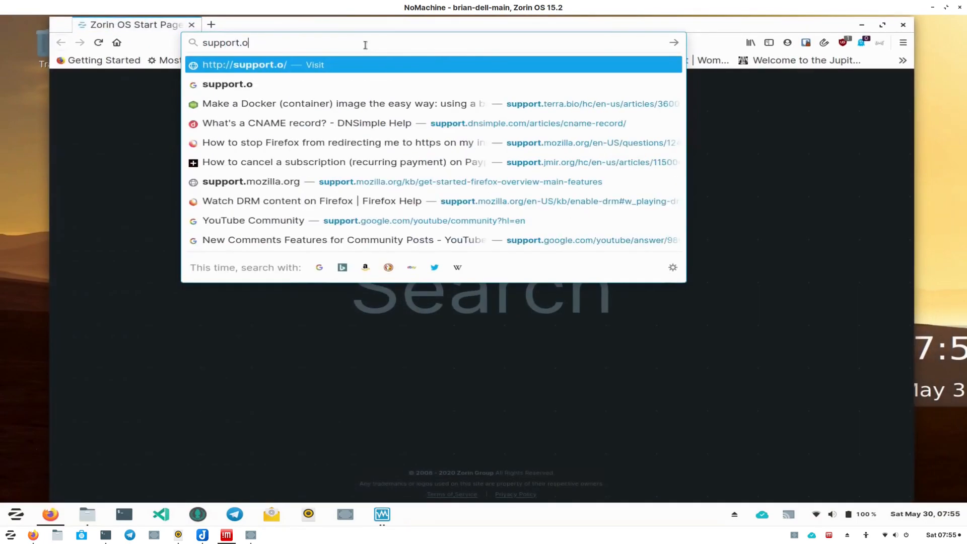
text(pensourceisawesome.com)
key(Return)
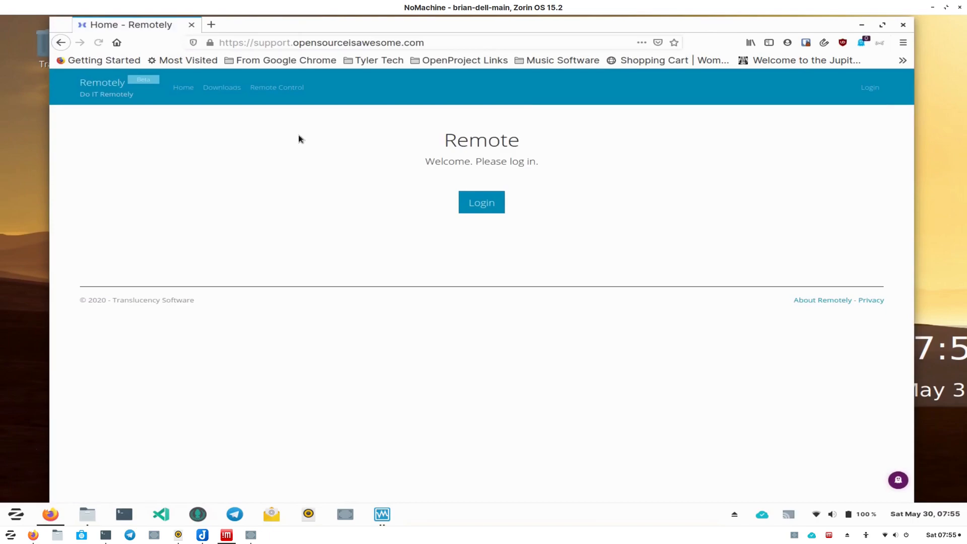
- Download the Linux 64-bit Remotely executable from the Downloads page and close the browser
click(222, 88)
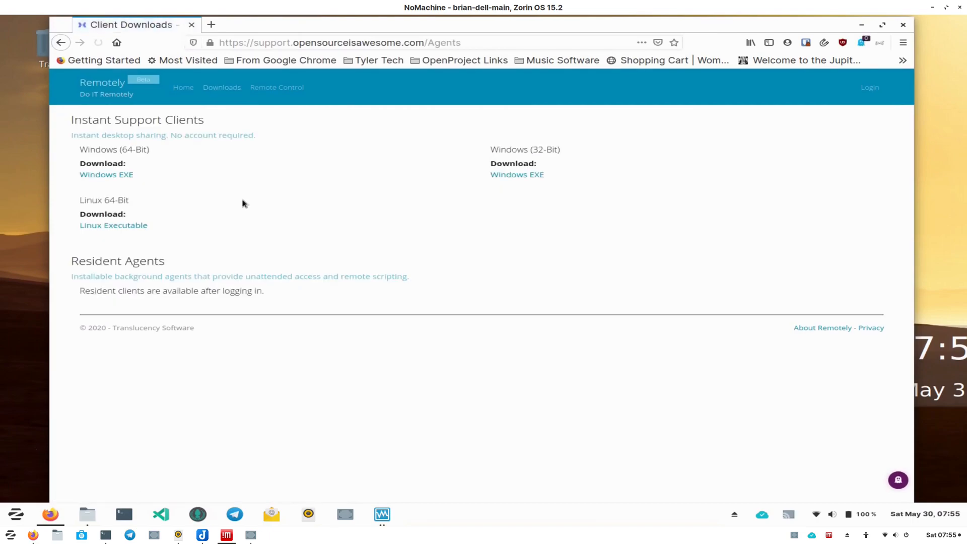
click(135, 226)
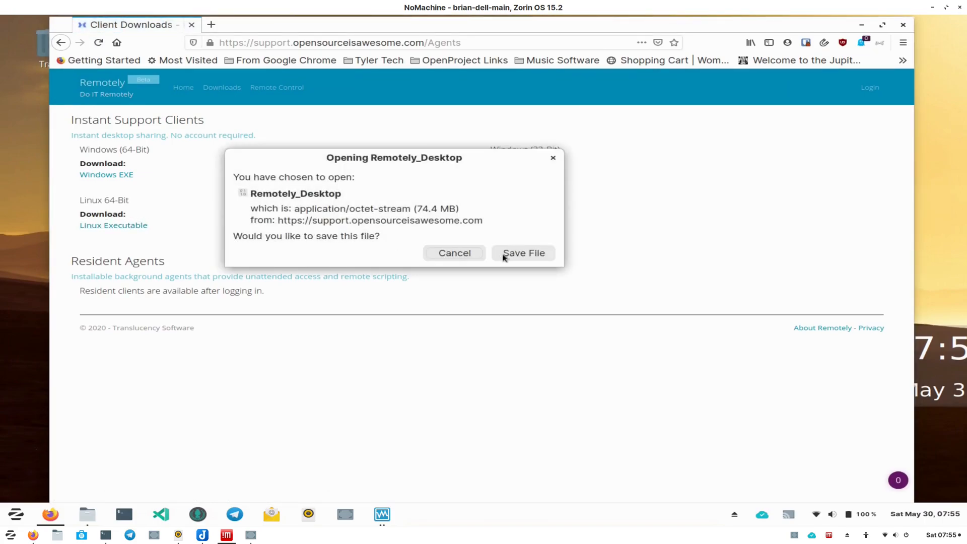
click(503, 253)
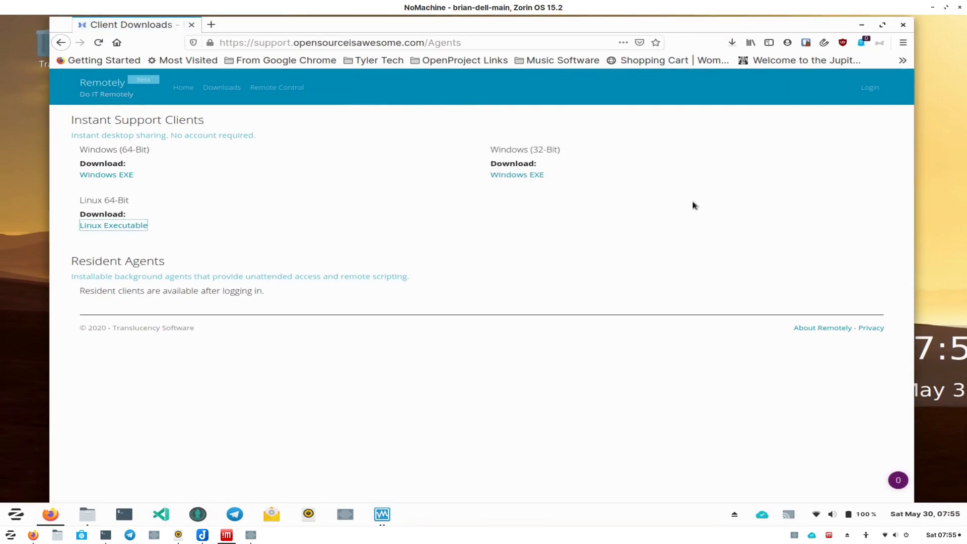
click(733, 44)
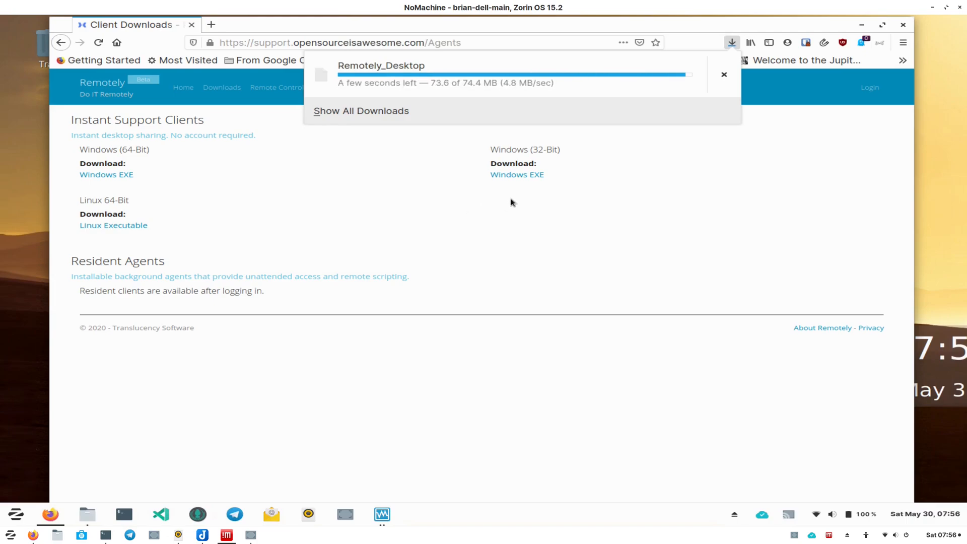
click(902, 26)
click(902, 26)
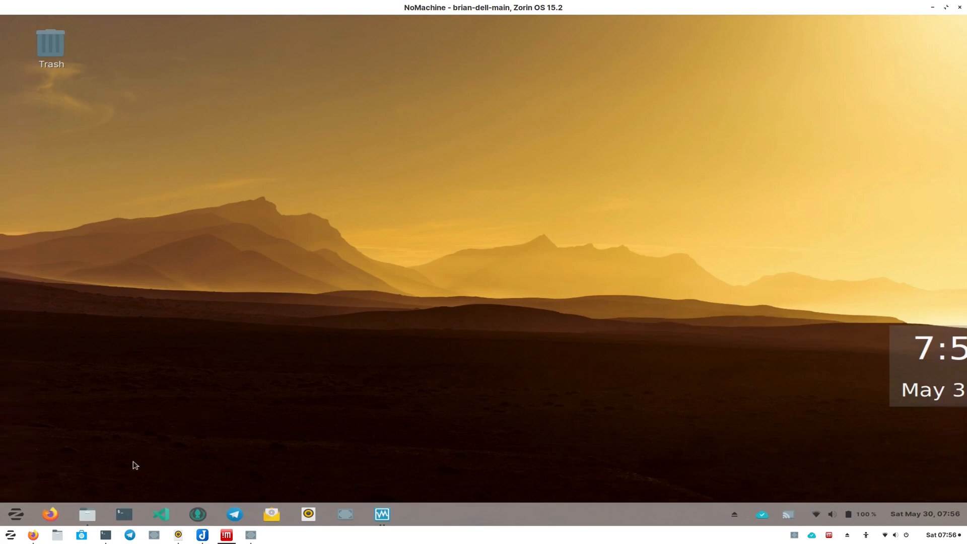
- Allow executing the downloaded Remotely_Desktop file as a program in its properties
click(87, 514)
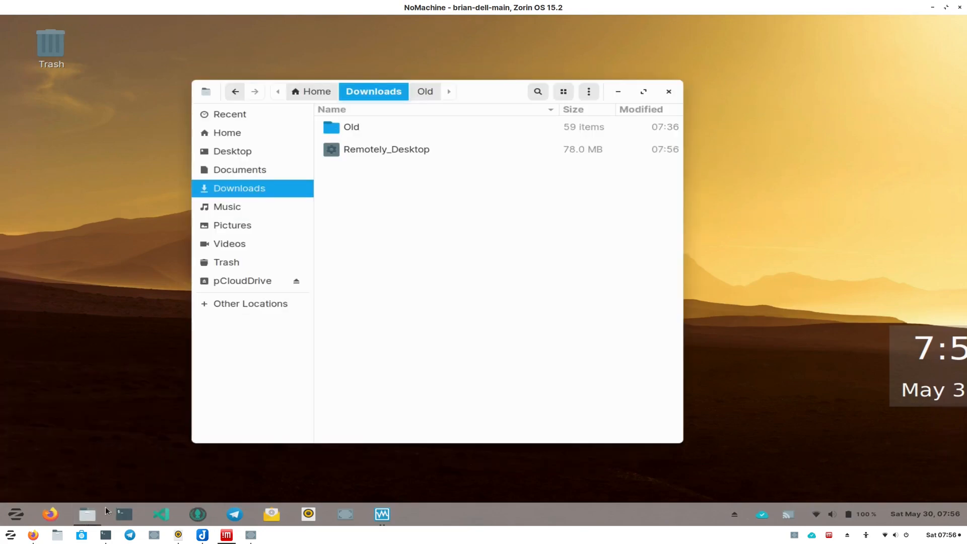
click(382, 150)
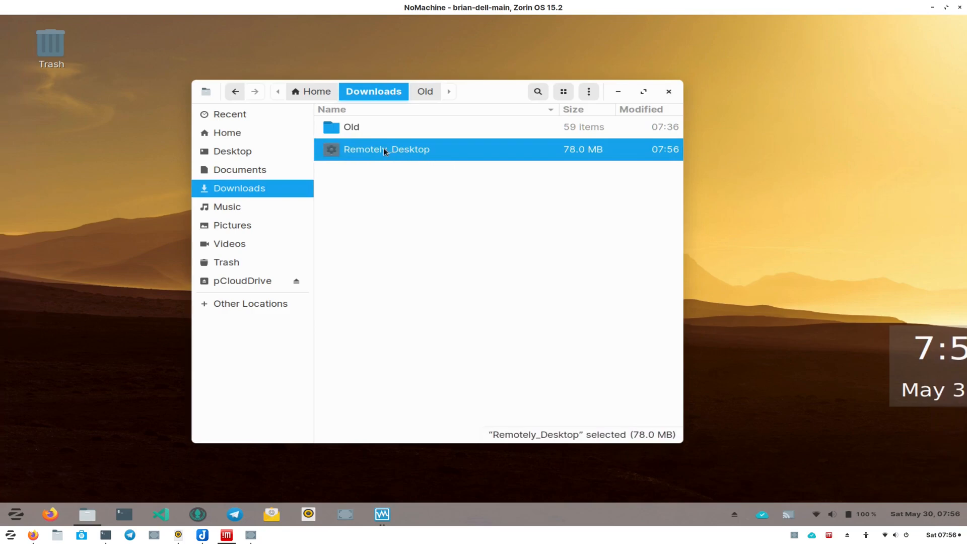
right_click(372, 154)
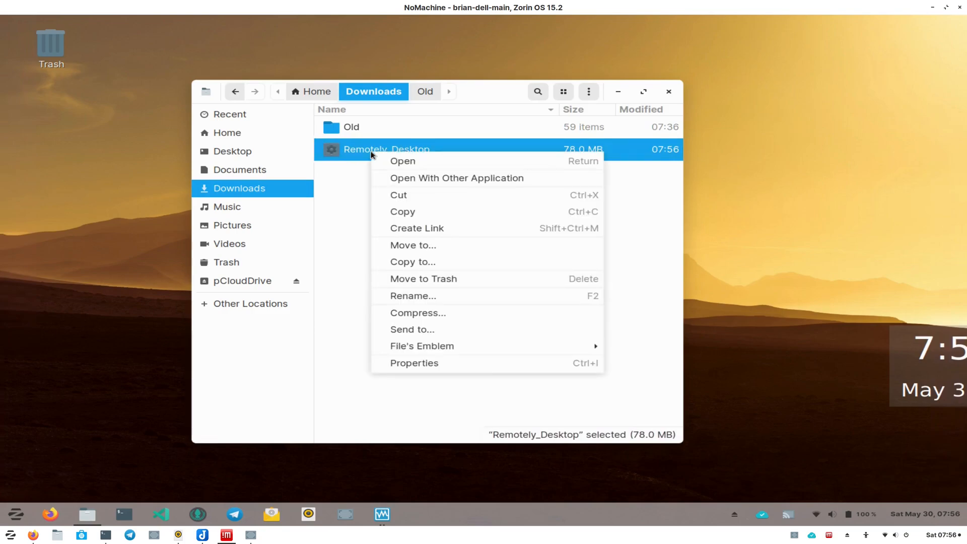
click(436, 366)
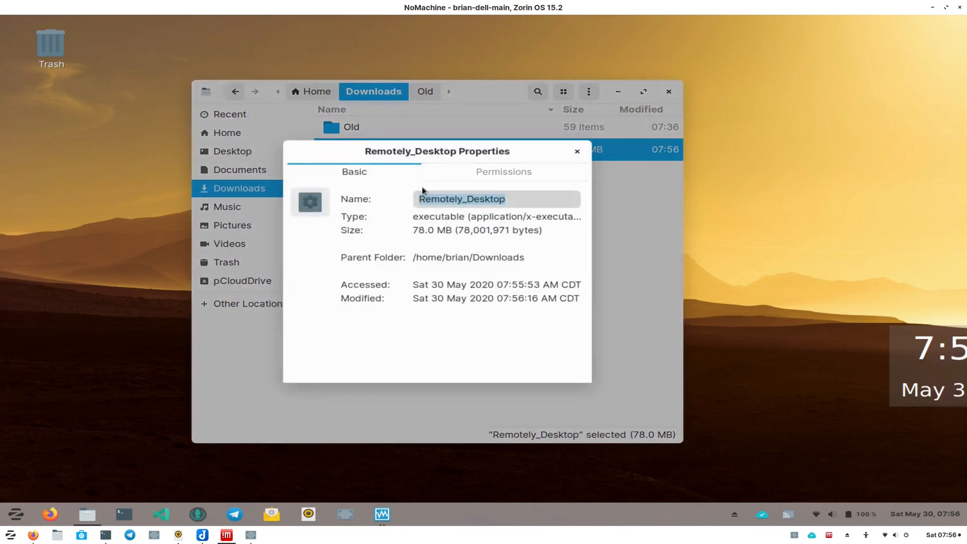
click(488, 172)
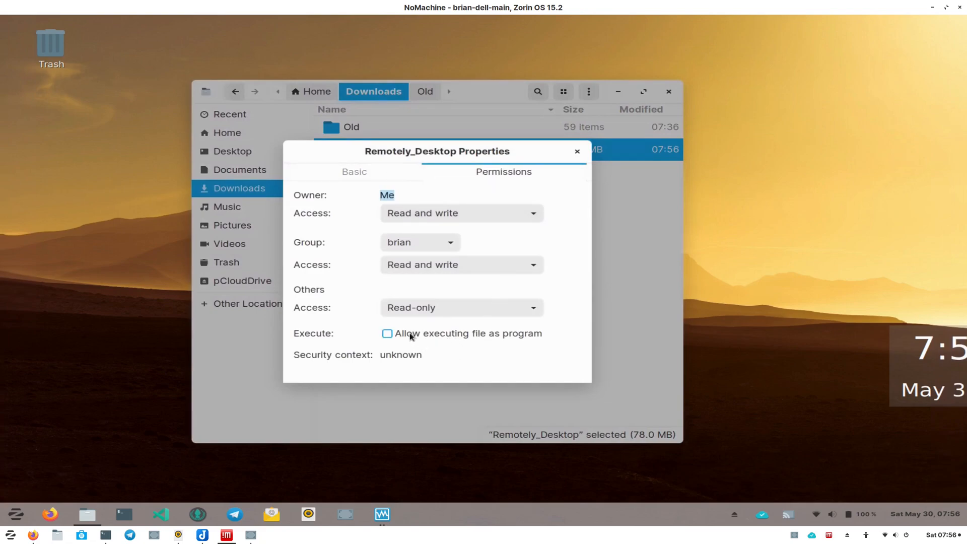
click(387, 335)
click(578, 151)
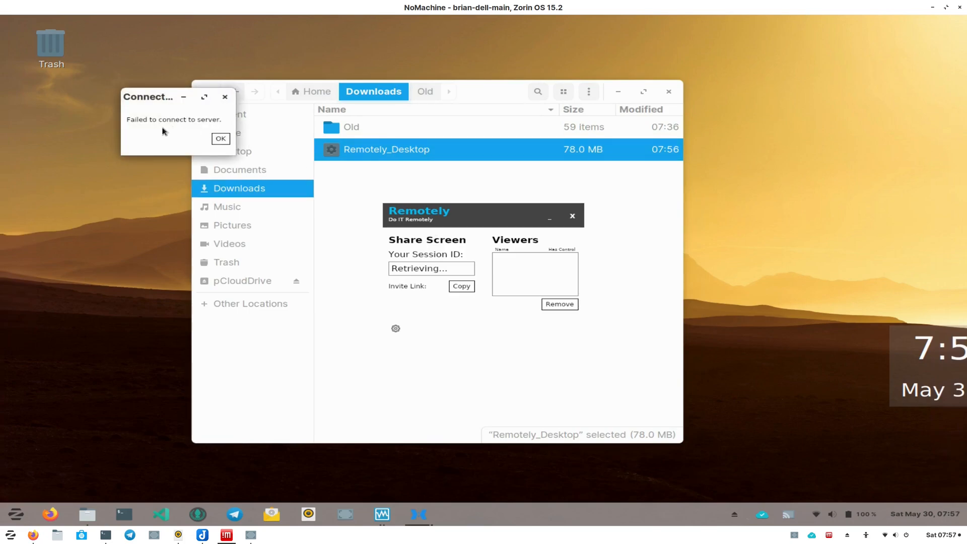
click(220, 139)
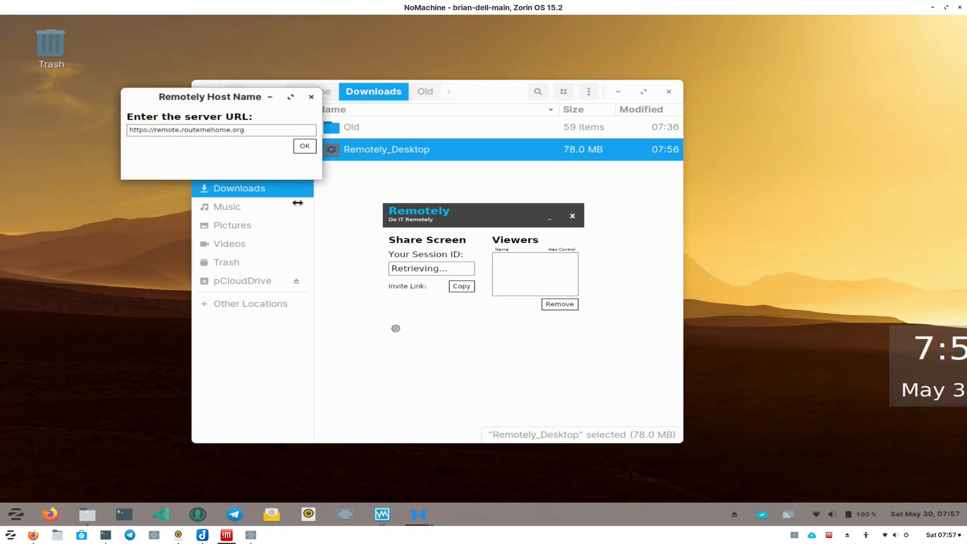
click(259, 127)
drag(244, 130, 157, 129)
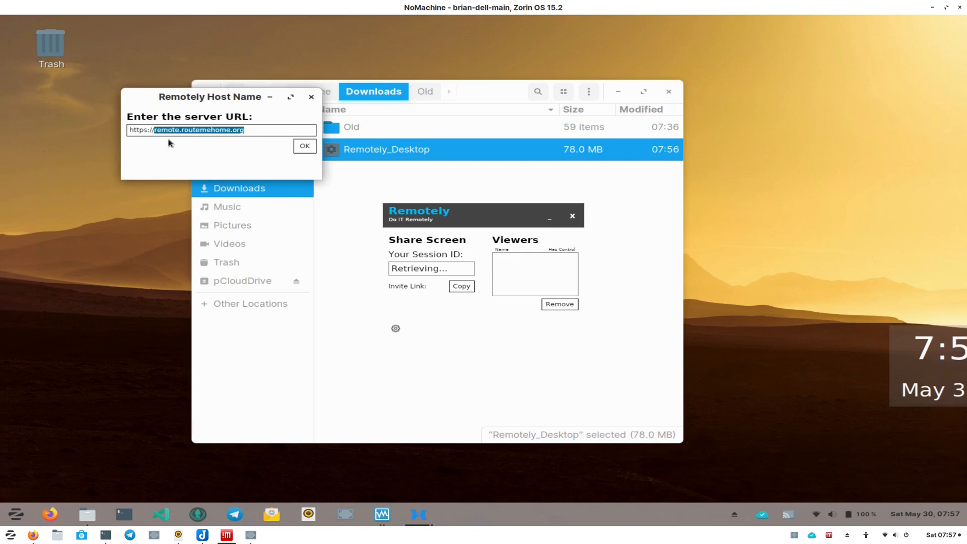
key(BackSpace)
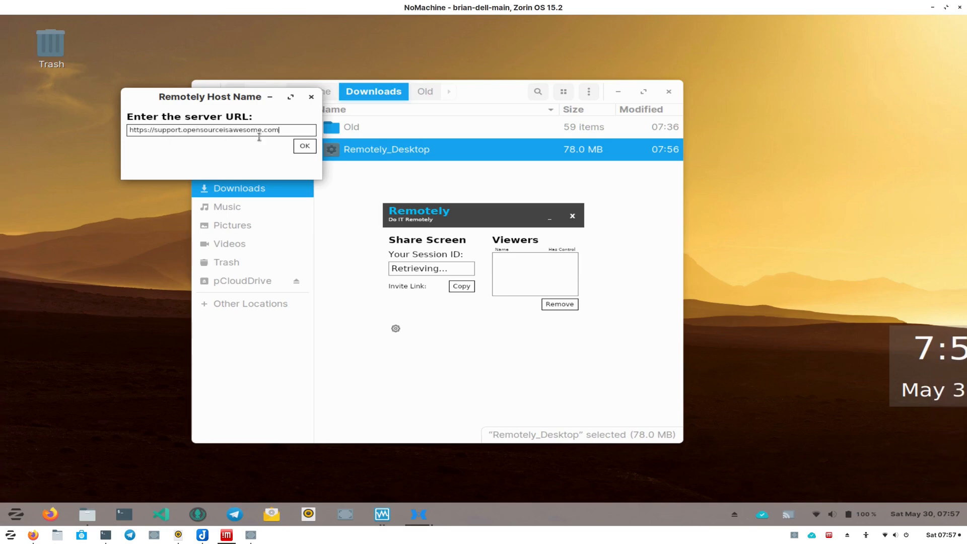
click(298, 146)
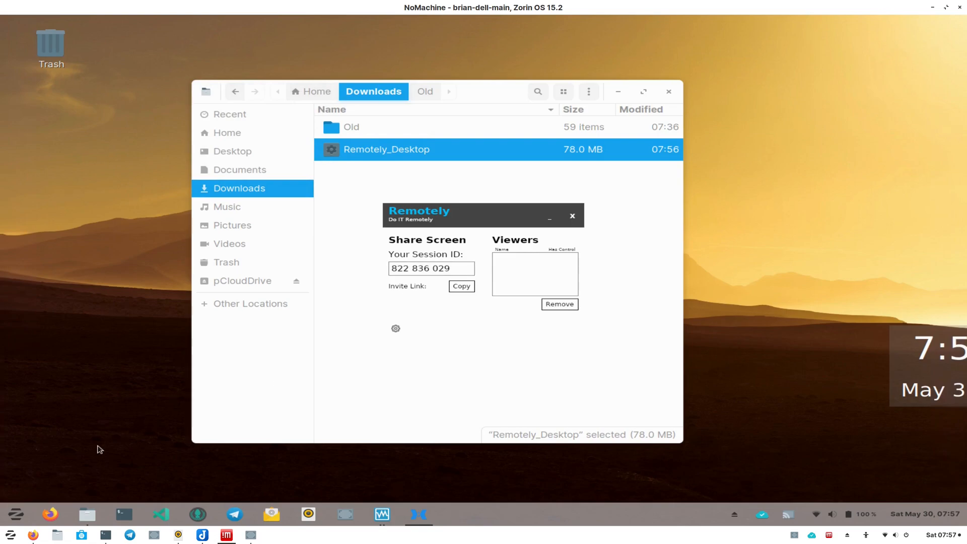
- Open a new browser tab and go to support.opensourceisawesome.com/
click(34, 533)
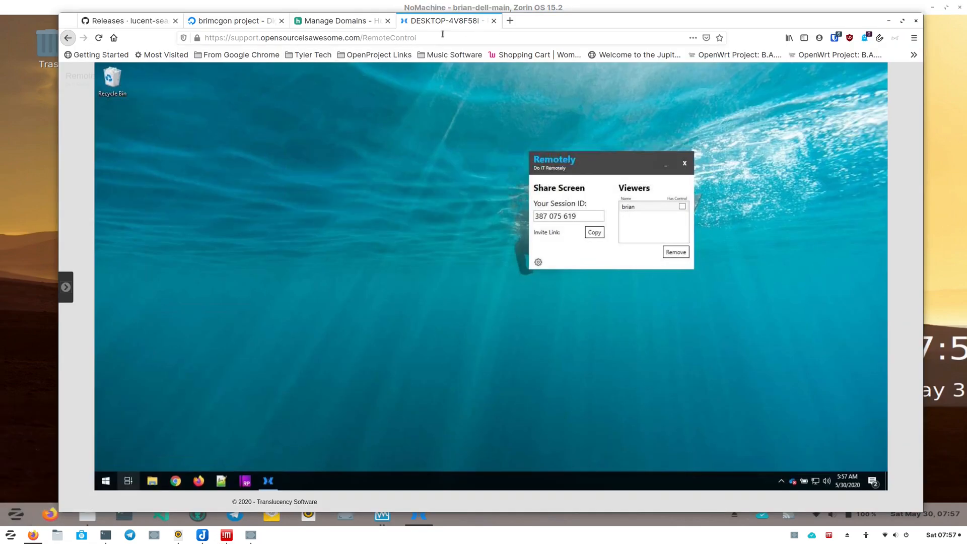
click(66, 288)
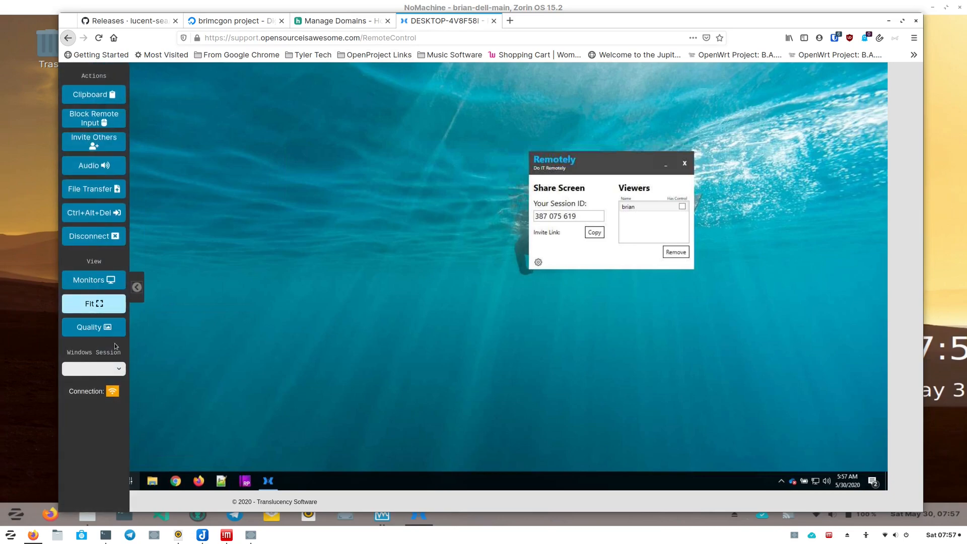
click(509, 21)
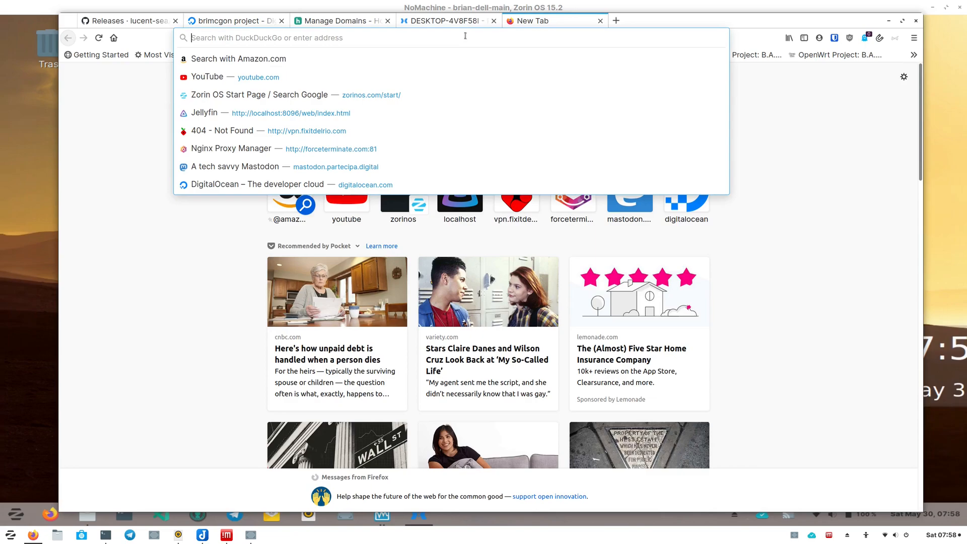
text(support)
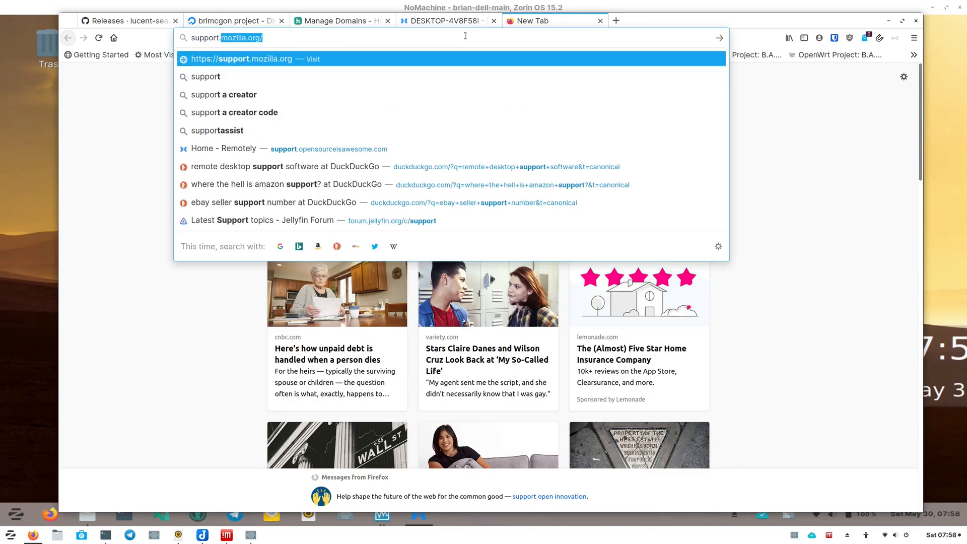
text(.opensourceisawesome.com/)
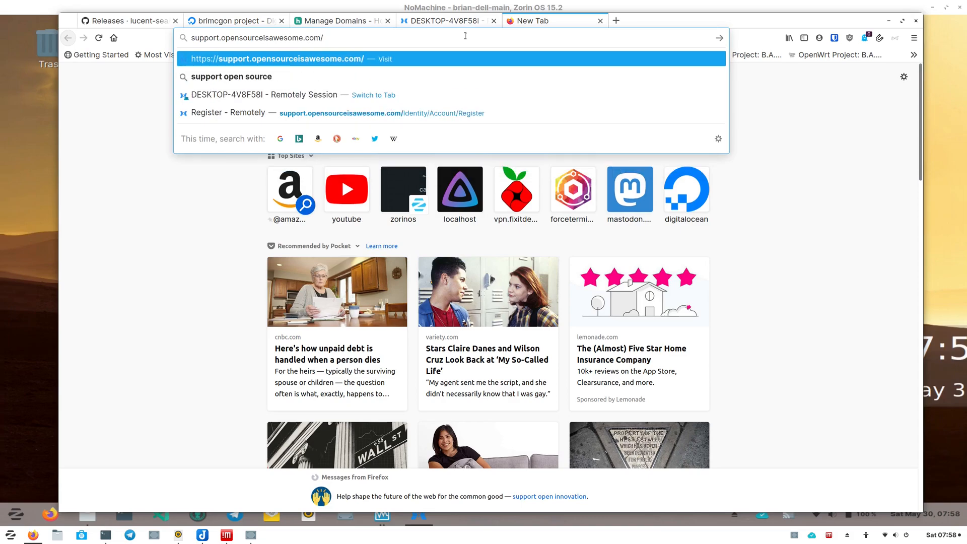
key(Return)
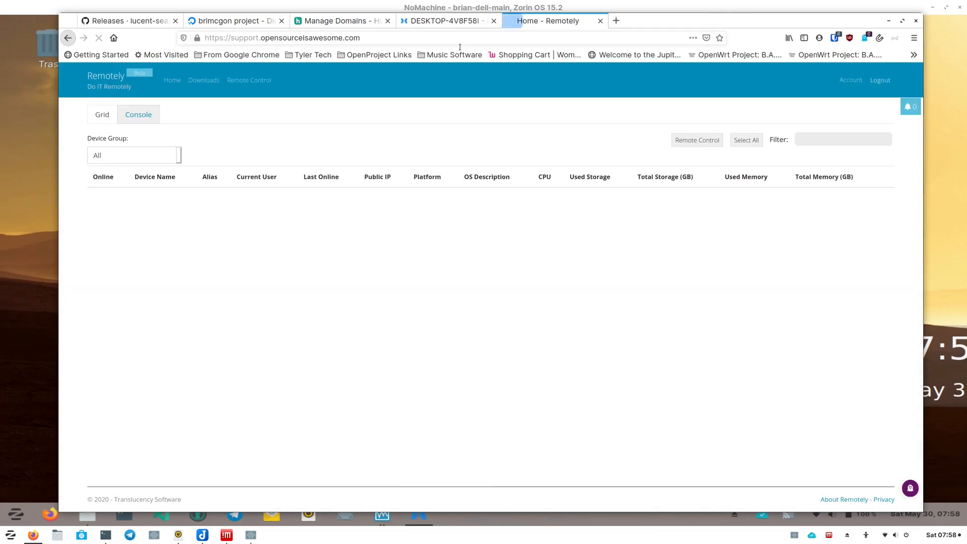
- Open Remote Control, enter the viewer's name and the Linux client's session ID, and connect
click(252, 81)
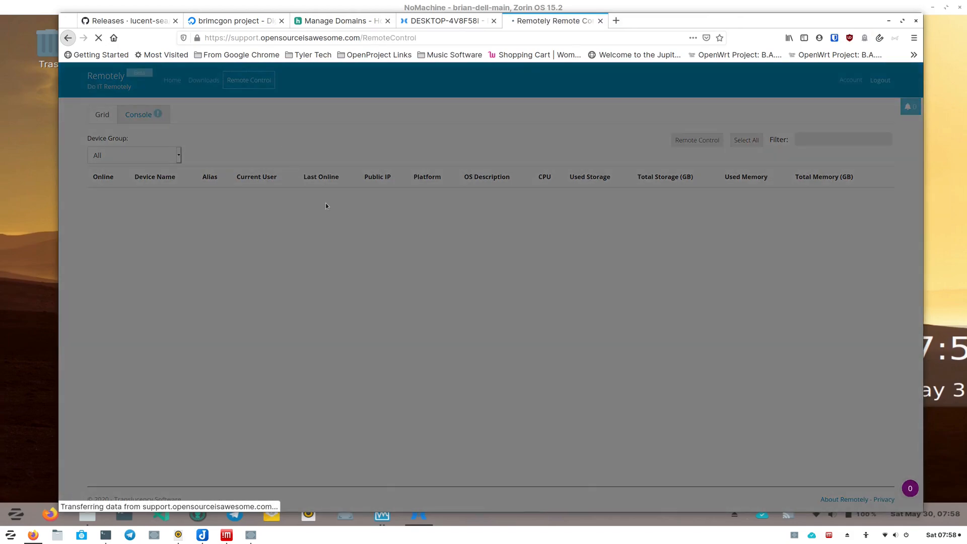
click(437, 231)
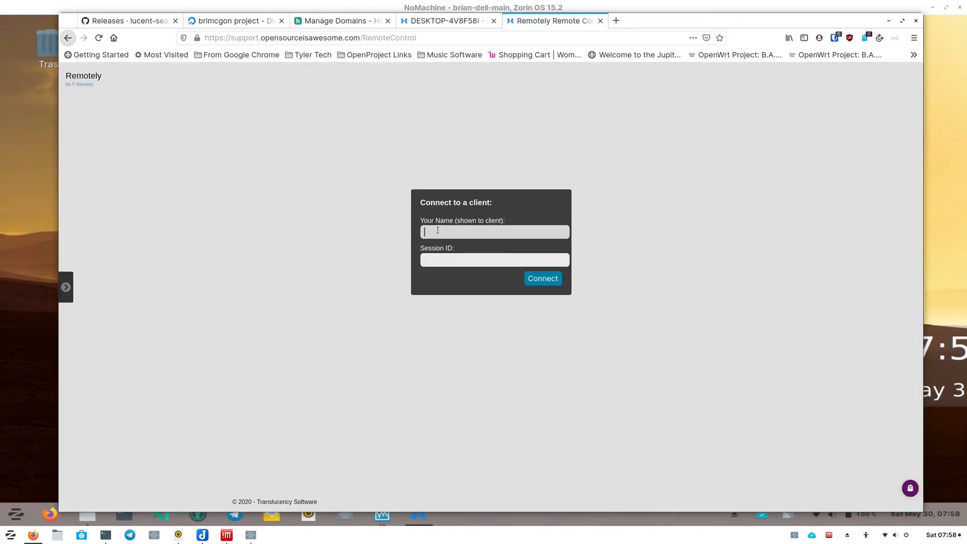
text(Brian)
key(Tab)
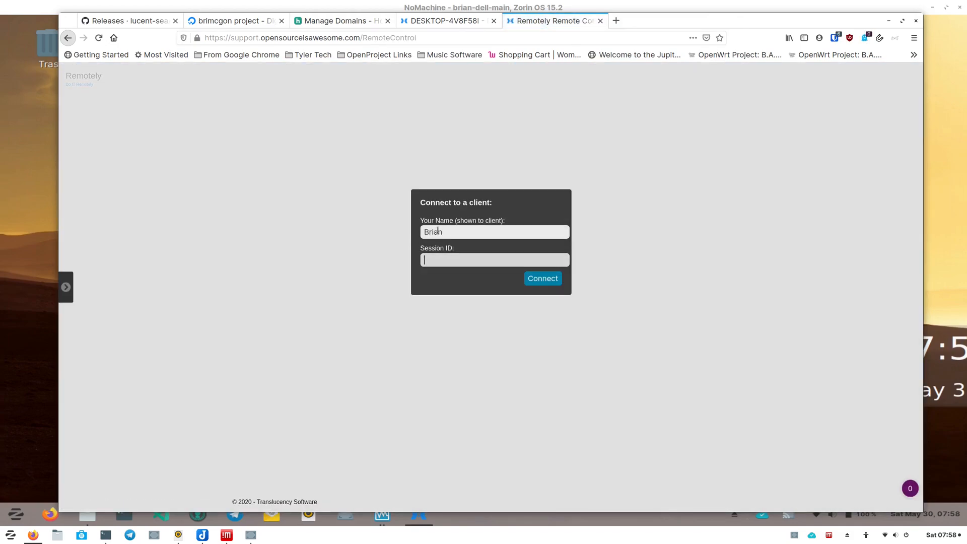
click(42, 206)
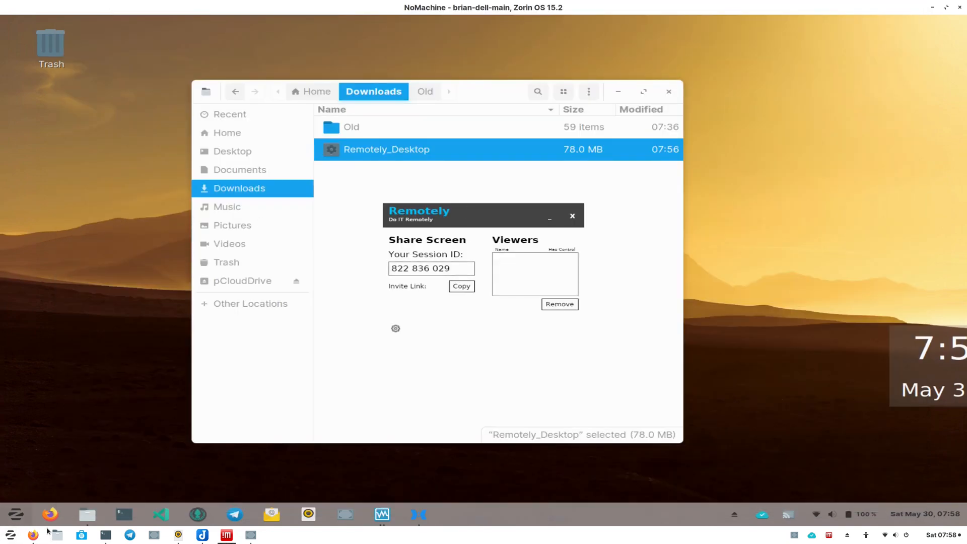
click(33, 536)
click(433, 256)
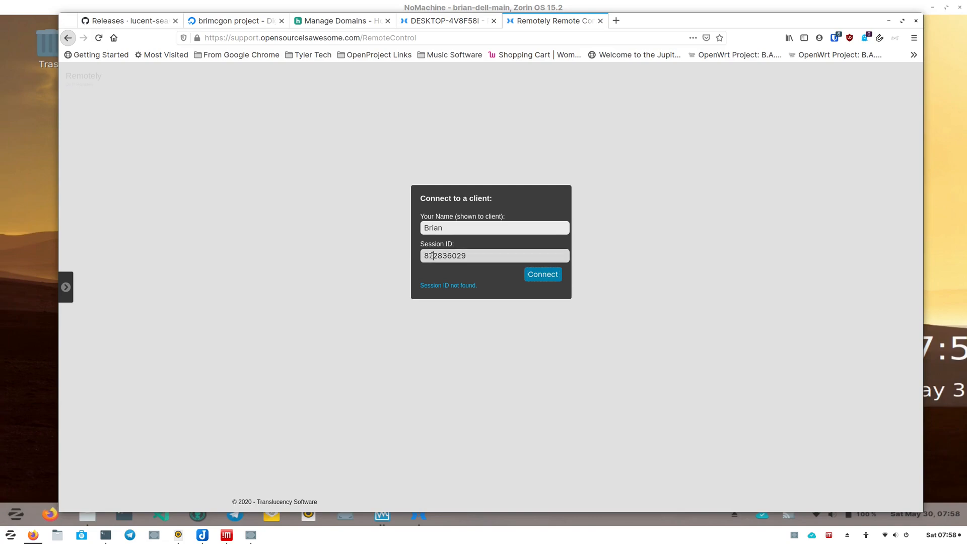
key(BackSpace)
text(2)
click(552, 276)
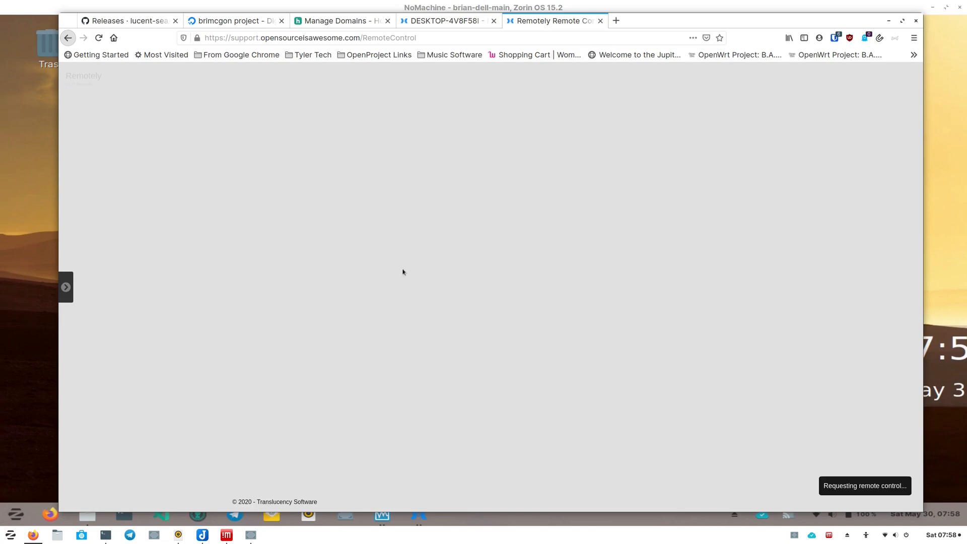
- Accept the incoming connection request on the Linux client
click(43, 295)
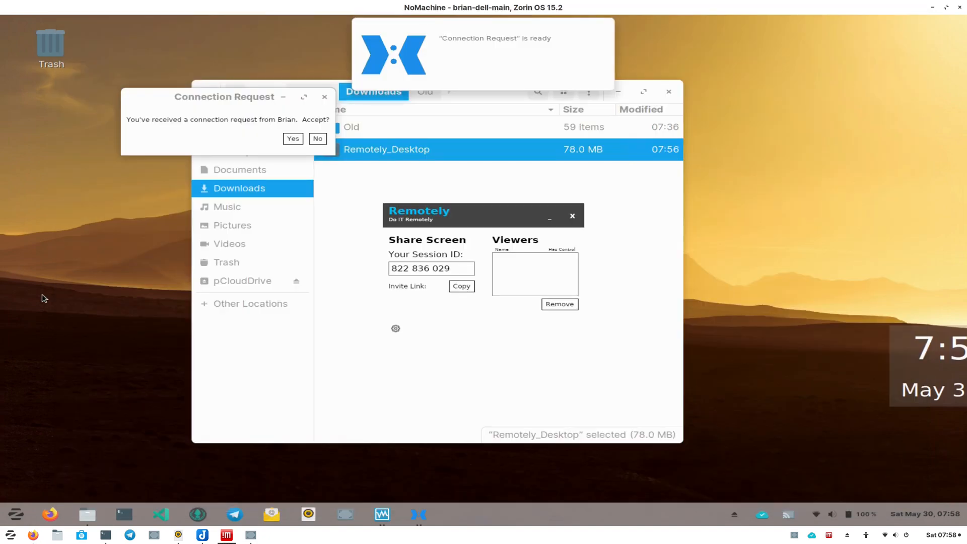
click(294, 139)
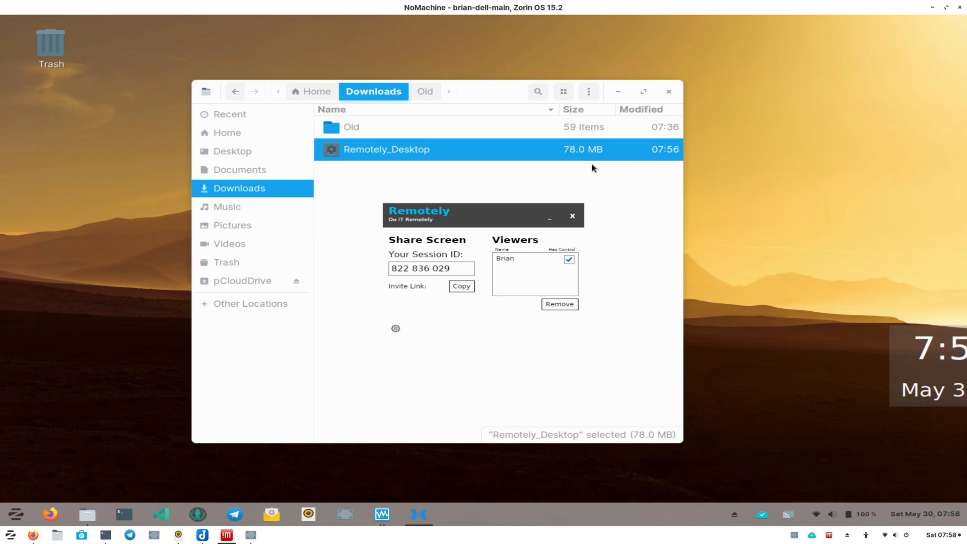
- Move the Remotely and file manager windows of the Linux client through the remote session
click(31, 536)
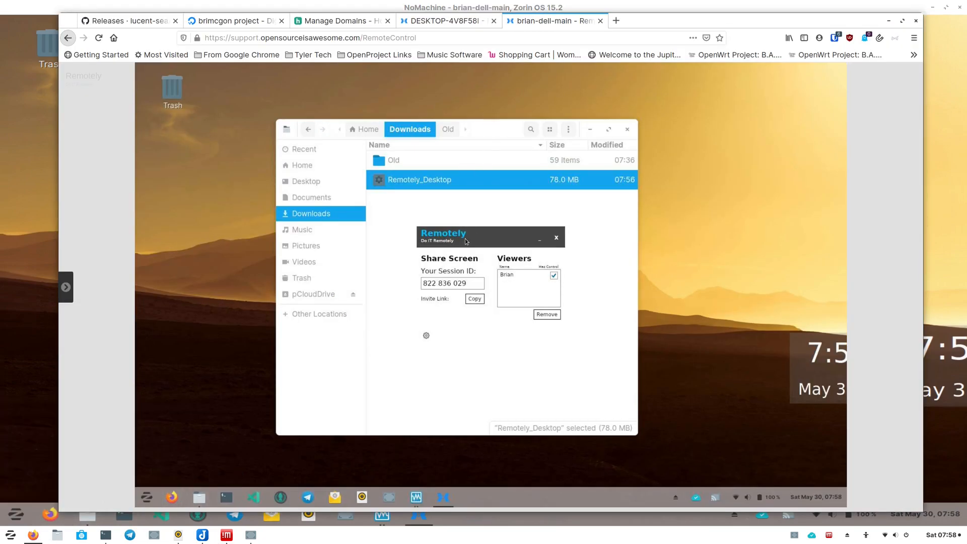
drag(503, 234, 696, 200)
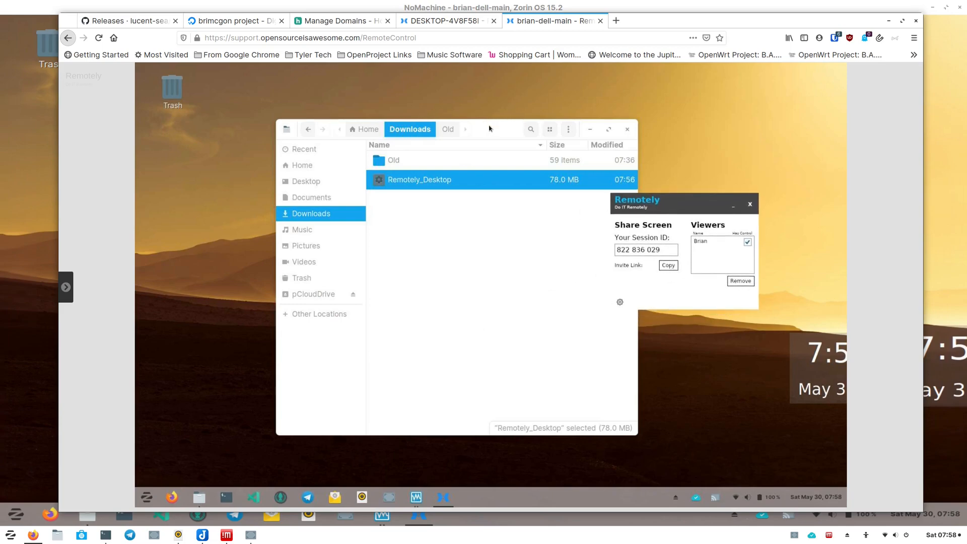
drag(396, 122, 301, 118)
- Enable Block Remote Input in the viewer and try moving the file manager directly on the Linux host
click(65, 287)
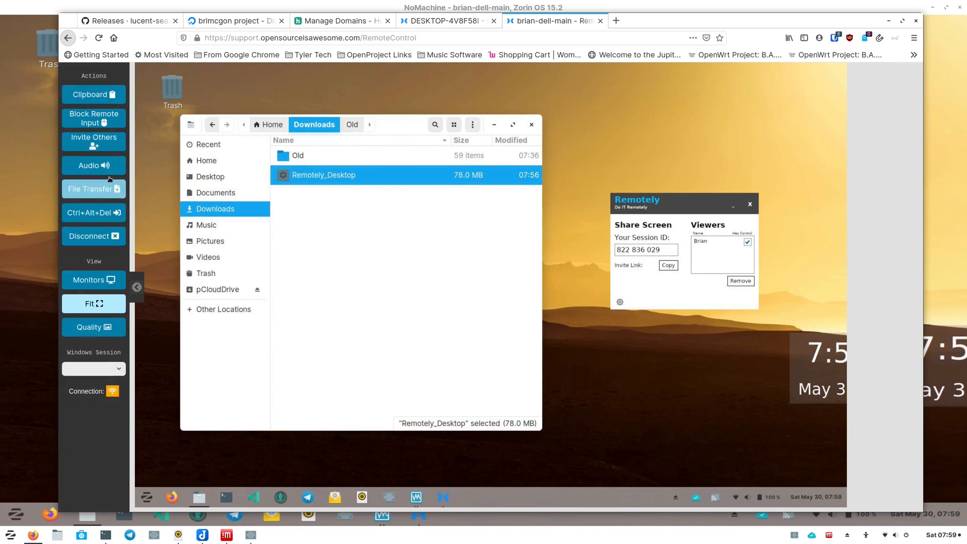
click(96, 123)
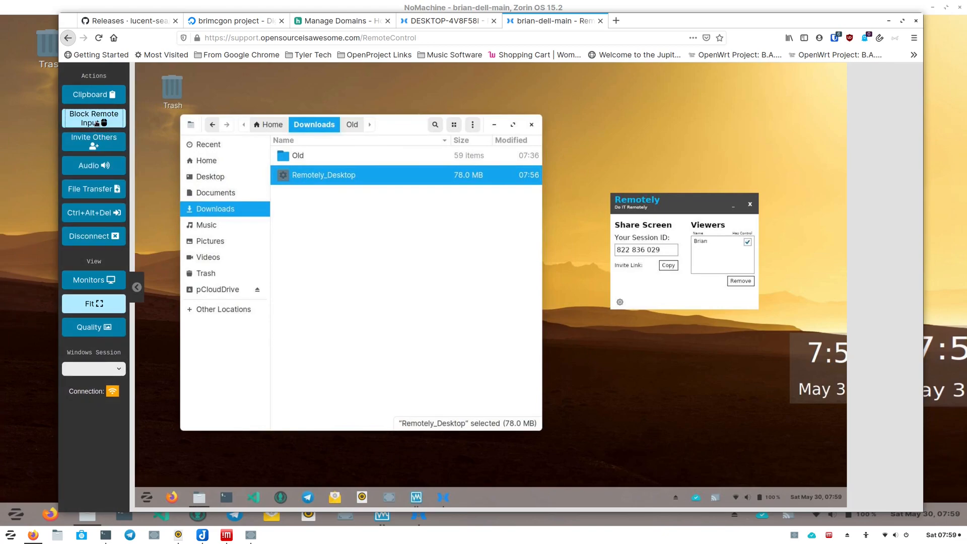
click(7, 260)
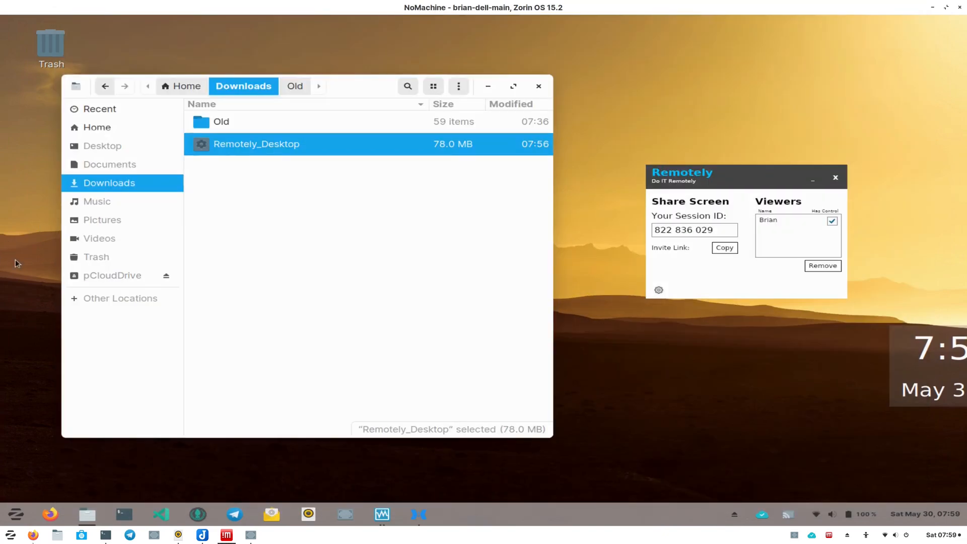
drag(344, 87, 397, 91)
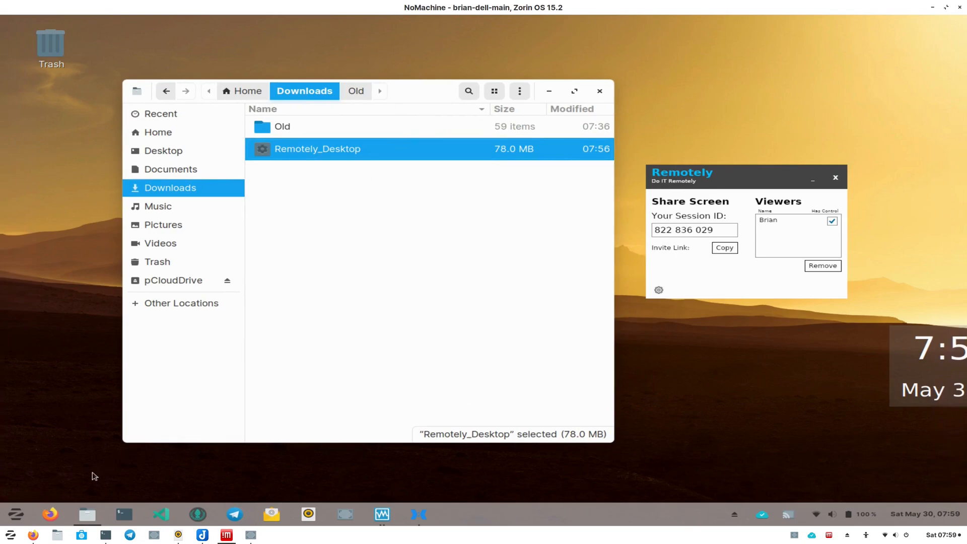
- Return to the viewer session and turn Block Remote Input off
mouse_move(33, 536)
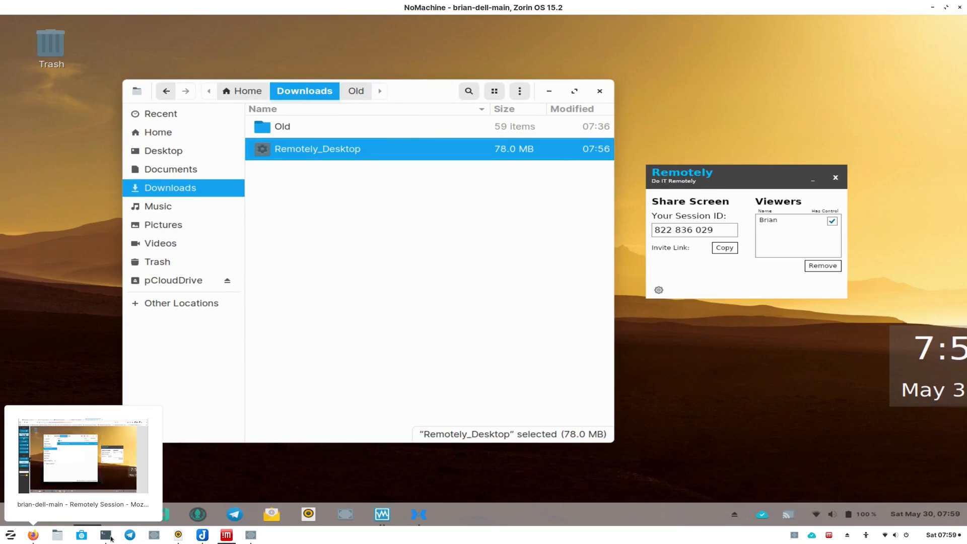
click(33, 536)
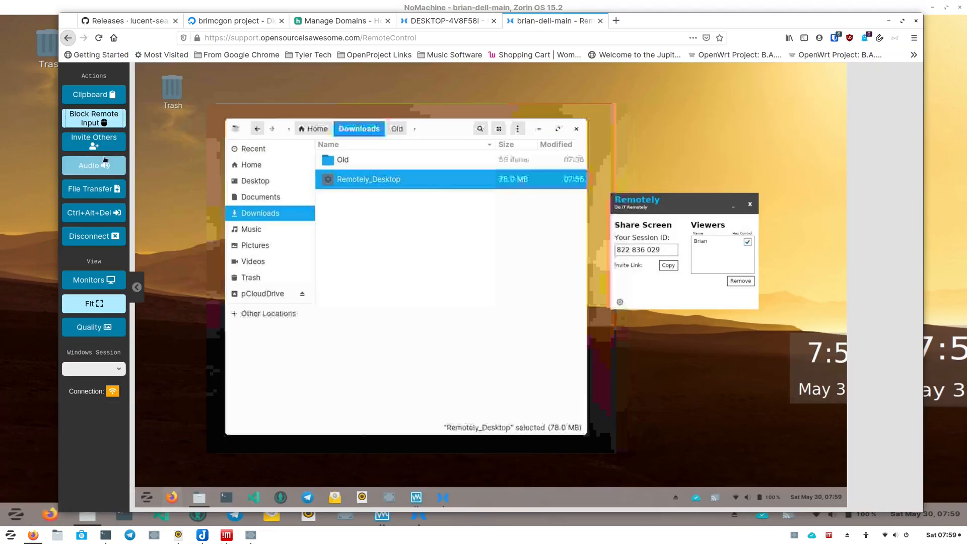
click(100, 124)
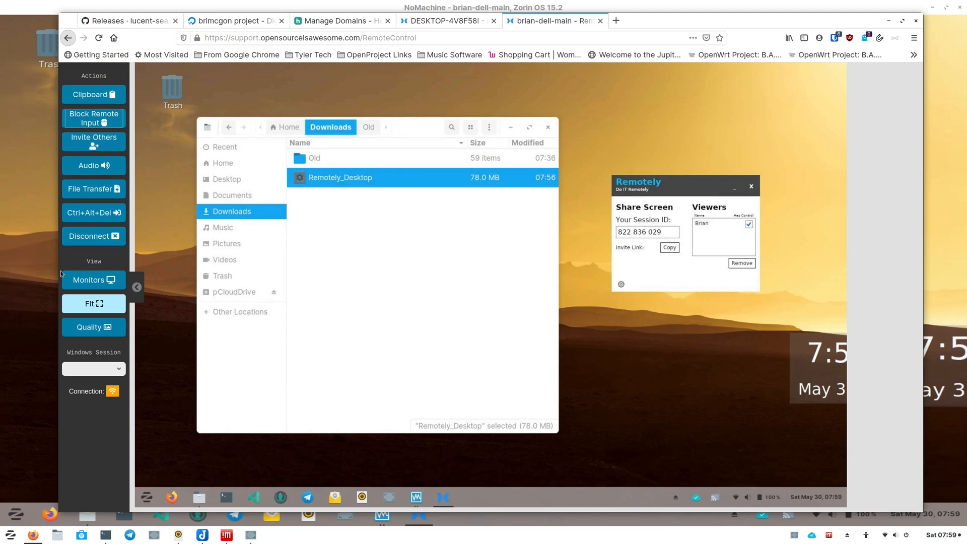
- Revoke the viewer's control on the Linux client and return to the viewer session
click(13, 266)
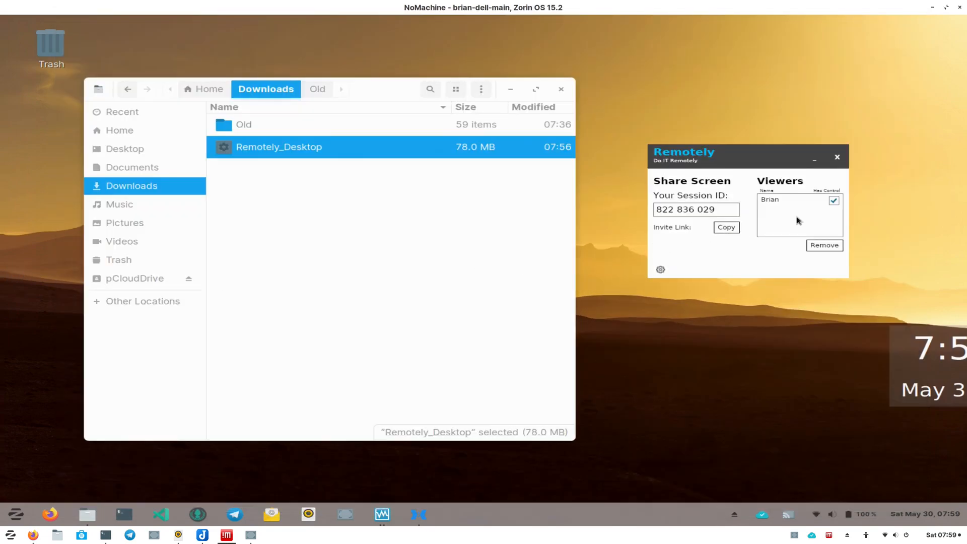
click(833, 201)
mouse_move(34, 533)
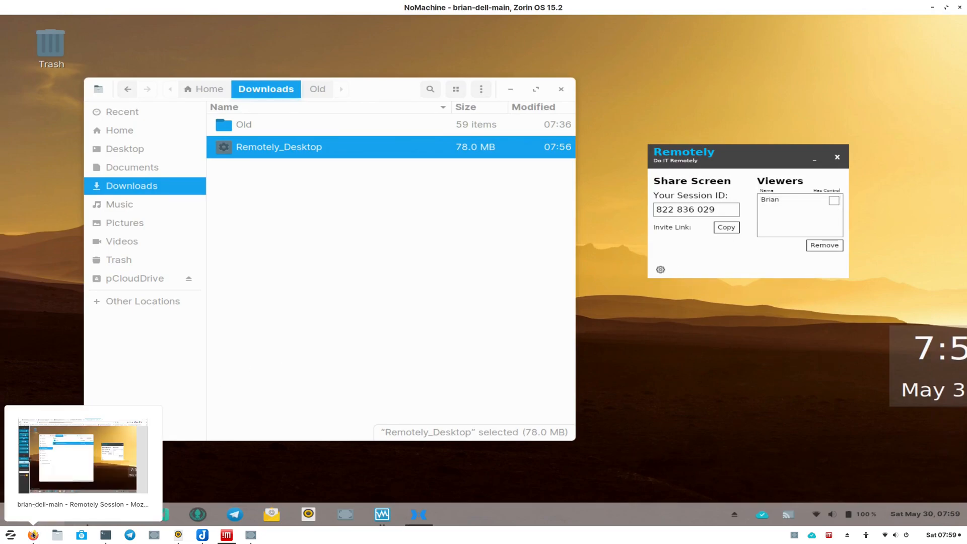
click(84, 457)
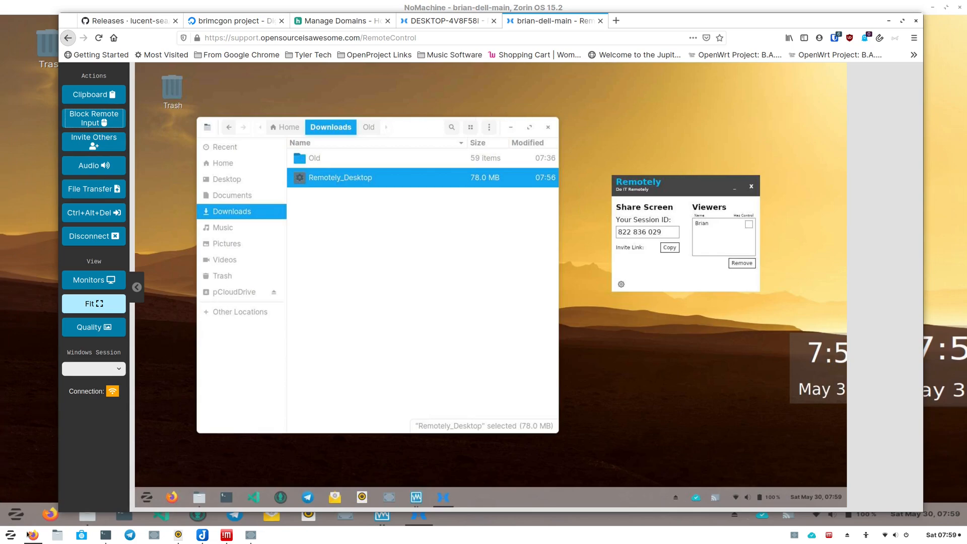
mouse_move(35, 536)
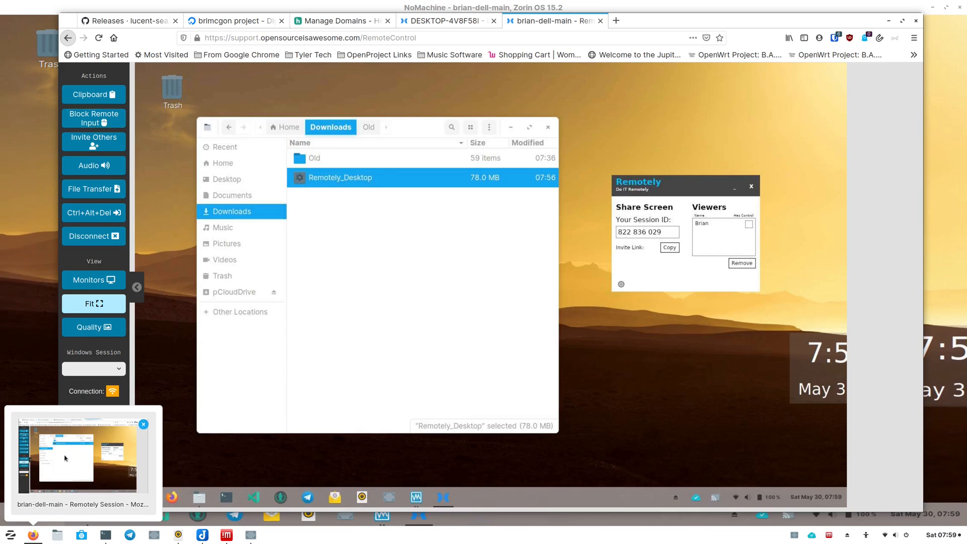
click(110, 460)
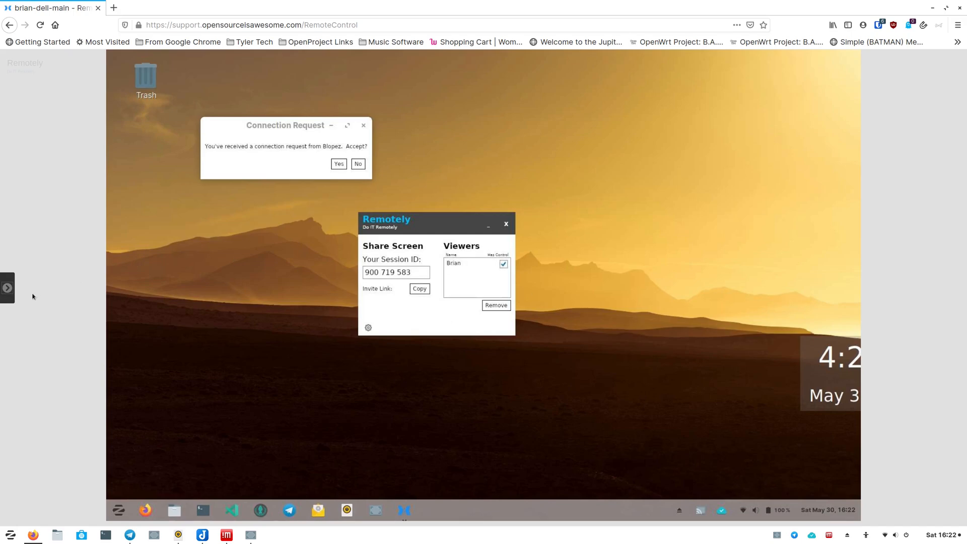
- Open the viewer's side panel and rearrange the browser and NoMachine windows so both sessions are visible
click(6, 289)
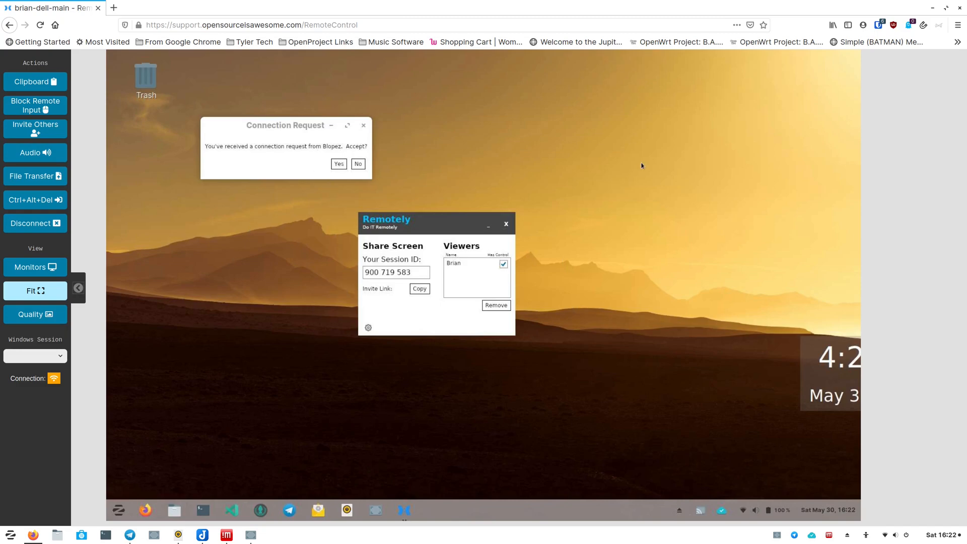
drag(636, 10, 611, 215)
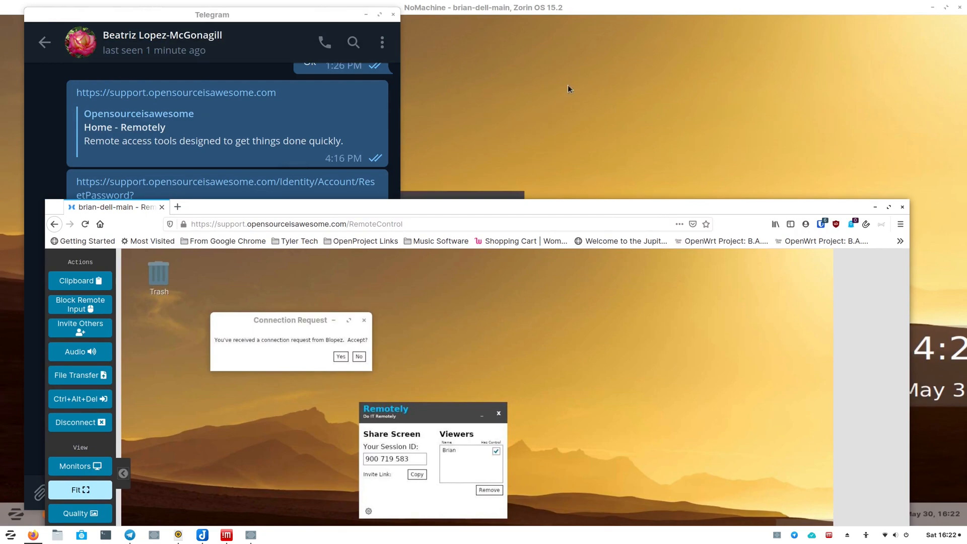
click(597, 3)
drag(600, 7, 573, 49)
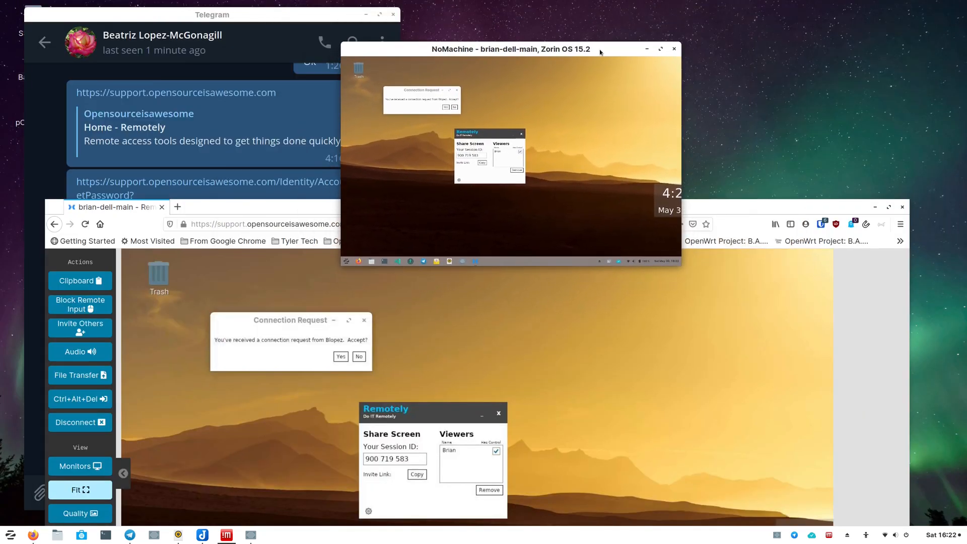
- Minimize the NoMachine window and maximize the browser showing the remote viewer session
click(647, 49)
drag(529, 208, 539, 20)
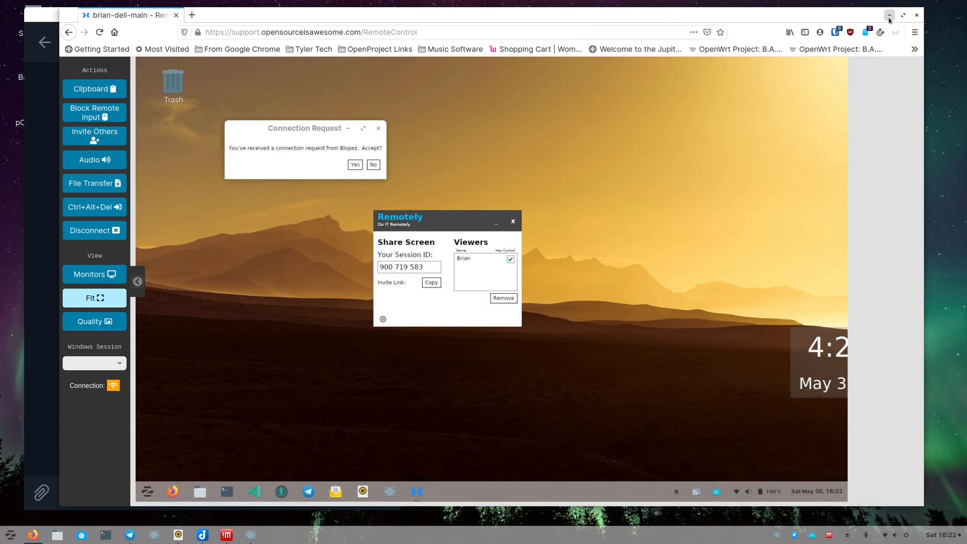
drag(780, 19, 771, 2)
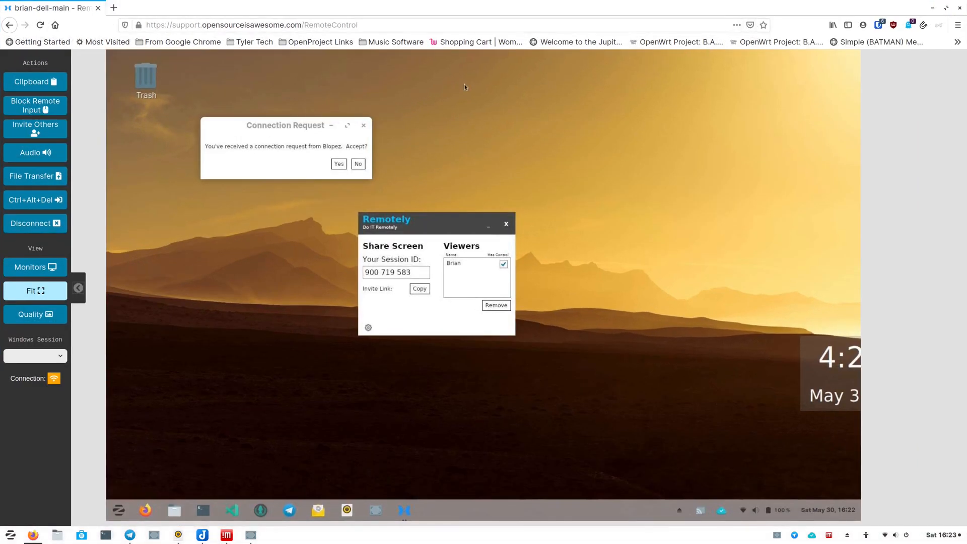
- Accept the second viewer's connection request on the Linux host and bring the Remotely host window forward
click(341, 164)
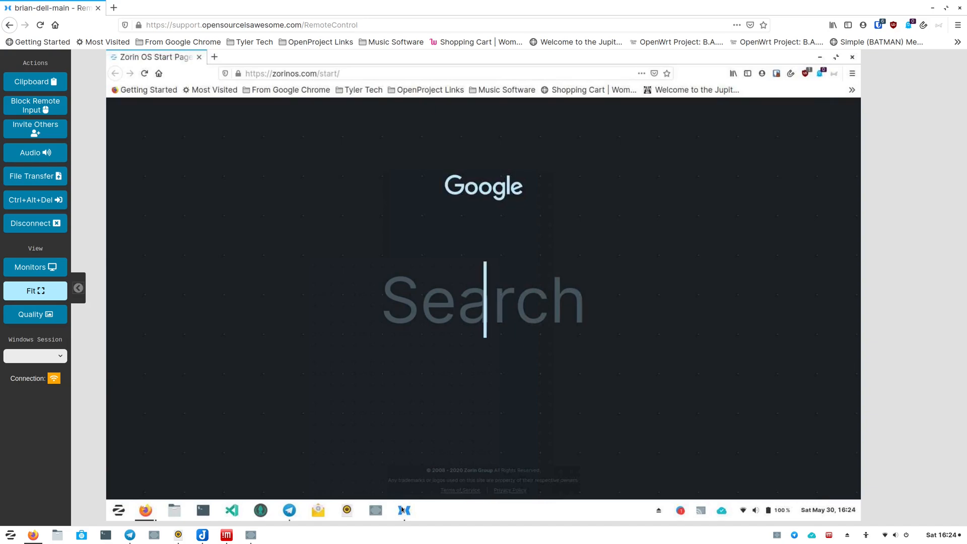
click(403, 510)
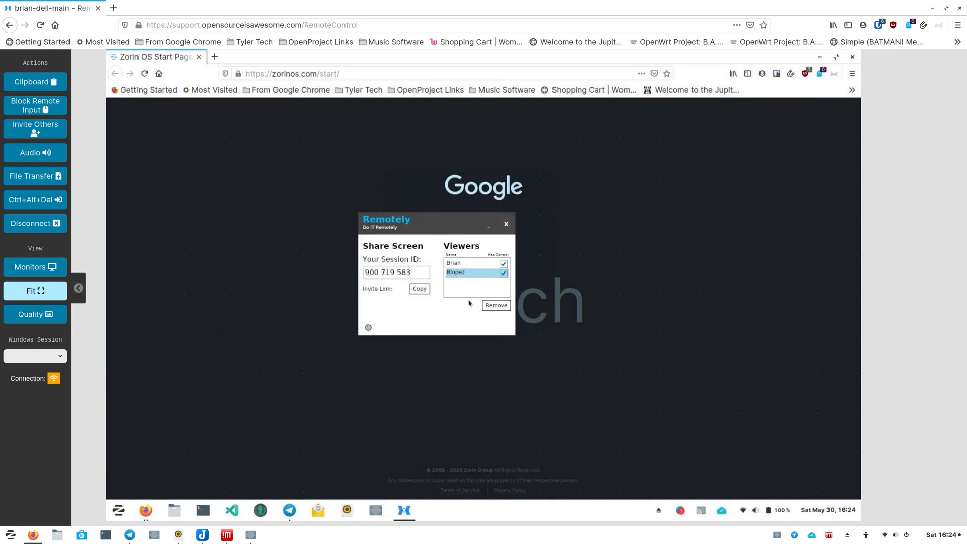
- Toggle the second viewer's control off and back on in the Viewers list, and collapse the viewer's side panel
click(503, 273)
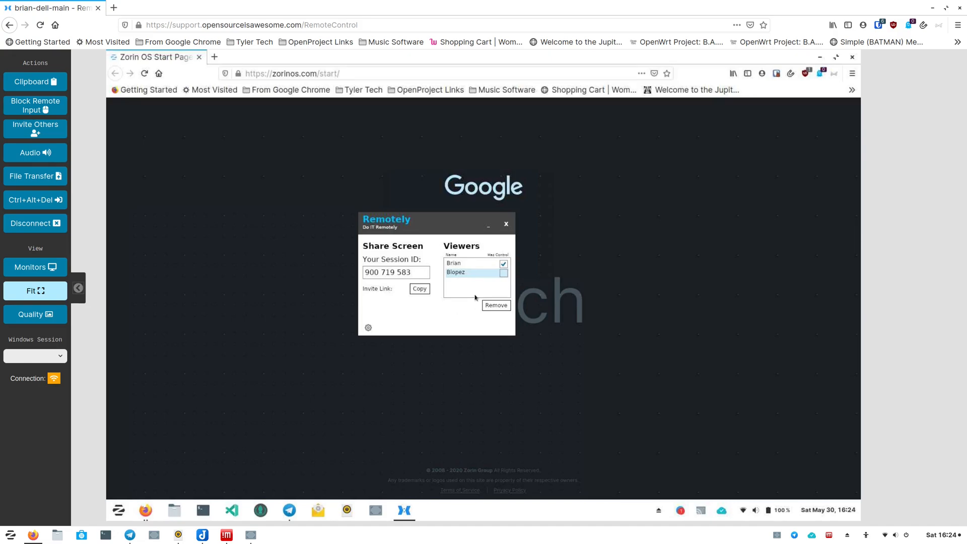
click(504, 273)
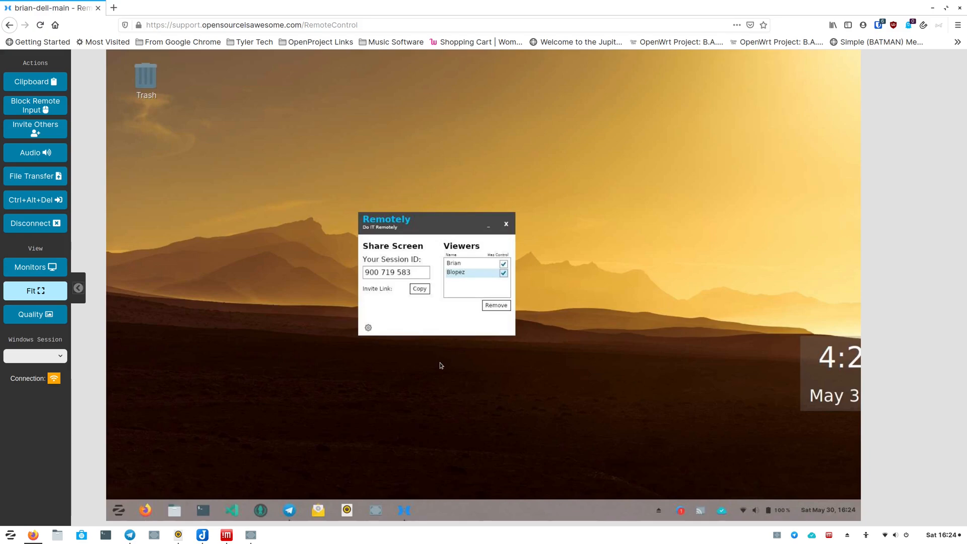
click(79, 289)
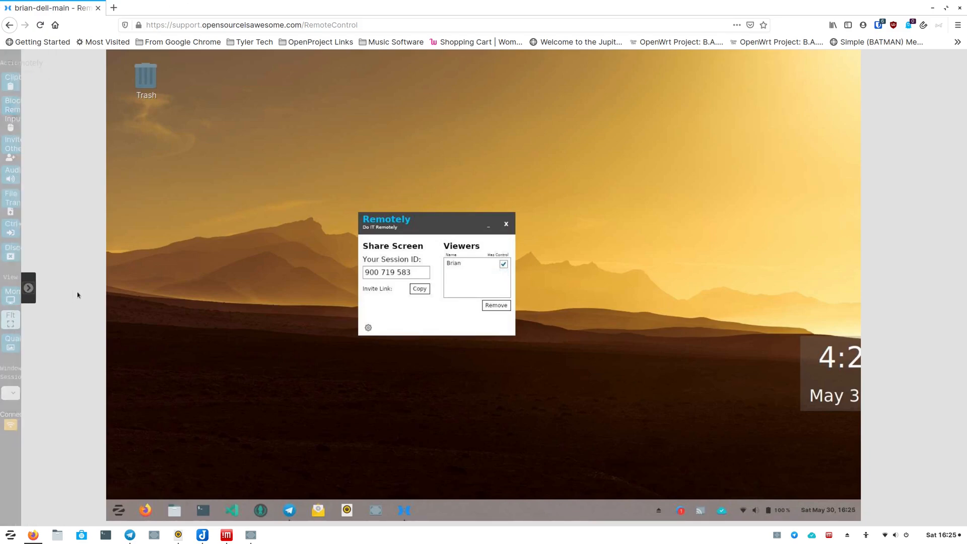